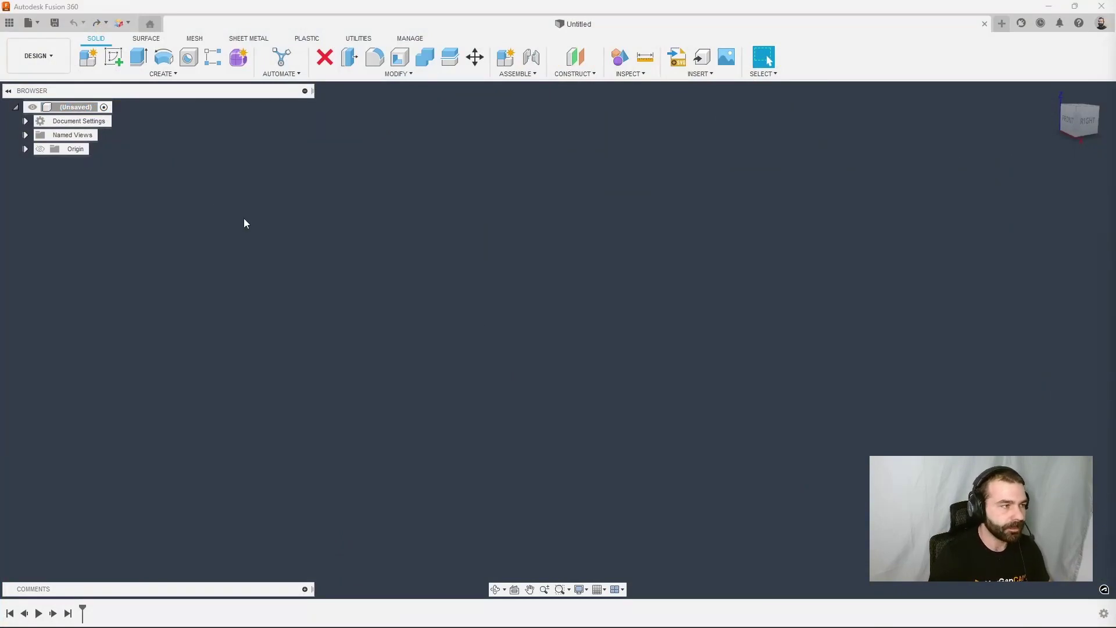
Save the empty design under the name 'Barrel Nut'.
{"action": "left_click", "coordinate": [54, 23]}
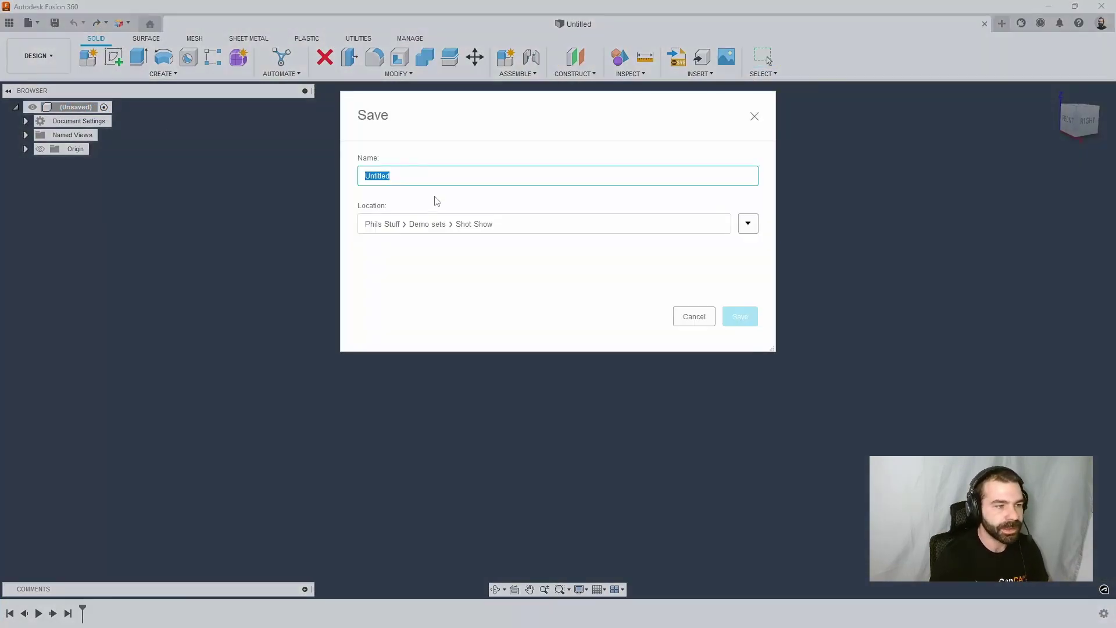
{"action": "type", "text": "Barrel Nut"}
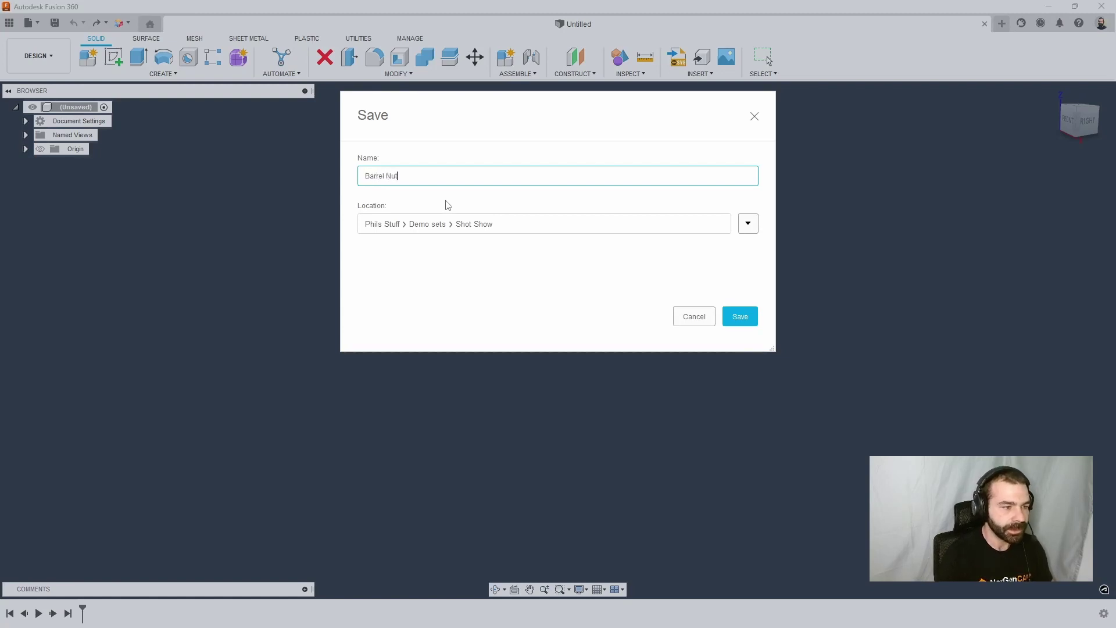
{"action": "key", "text": "Return"}
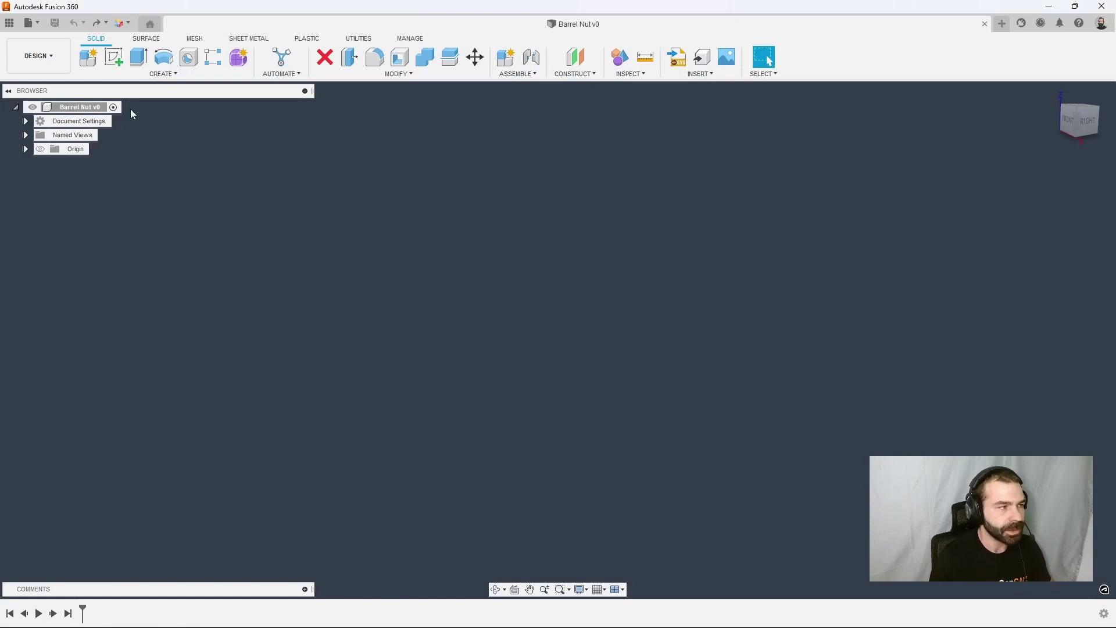
On the front plane, draw a long thin rectangle from the vertical axis just above the horizontal axis.
{"action": "left_click", "coordinate": [114, 57]}
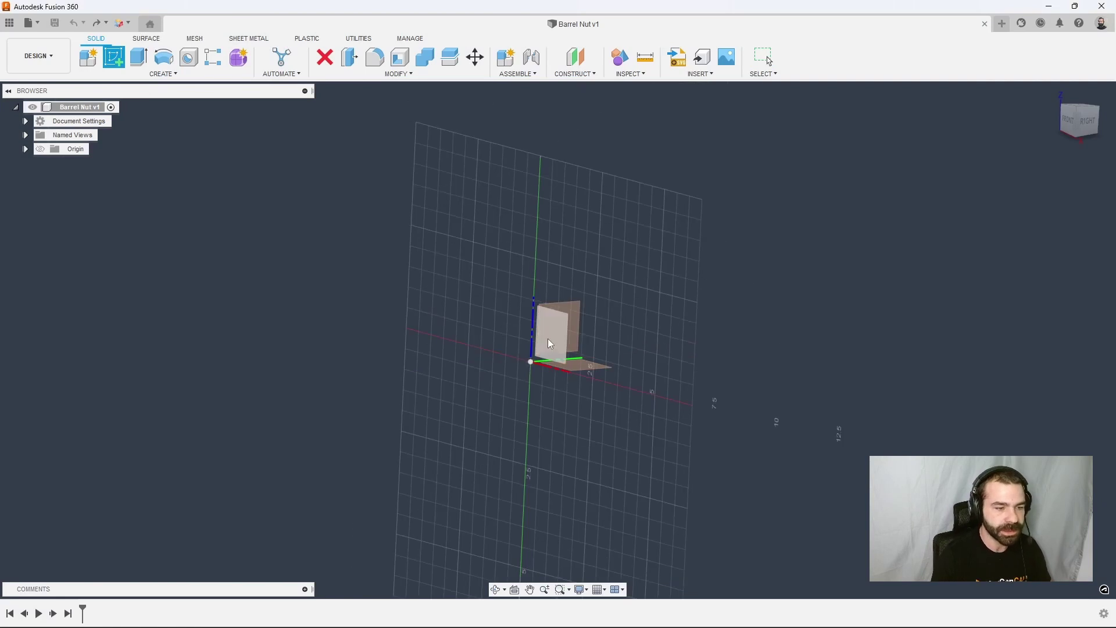
{"action": "middle_click_drag", "start_coordinate": [550, 349], "coordinate": [570, 364], "text": "shift"}
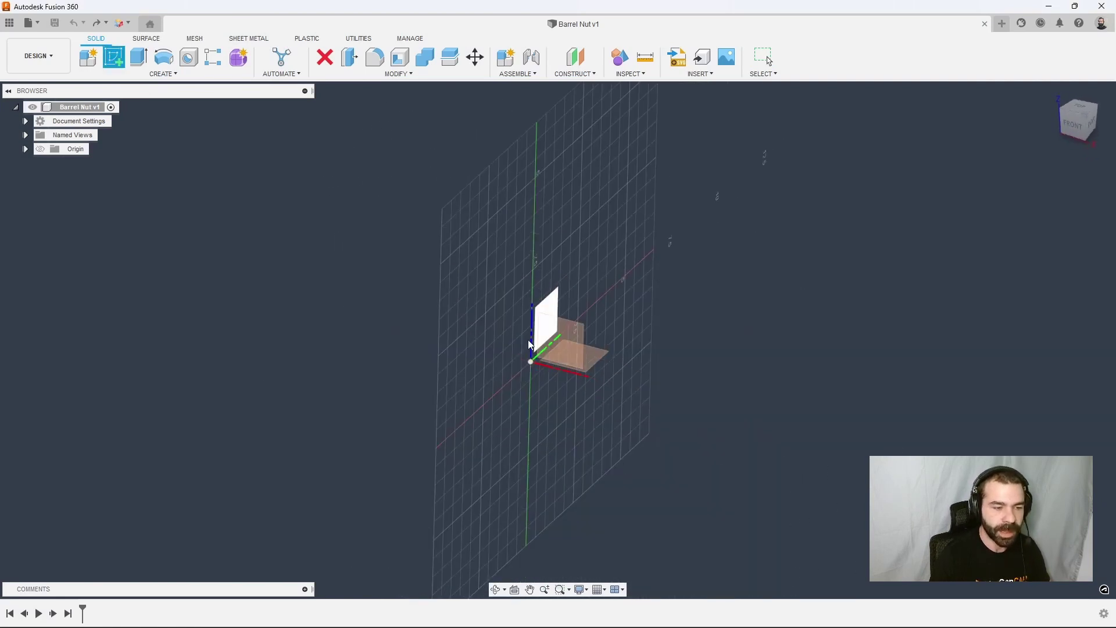
{"action": "left_click", "coordinate": [563, 343]}
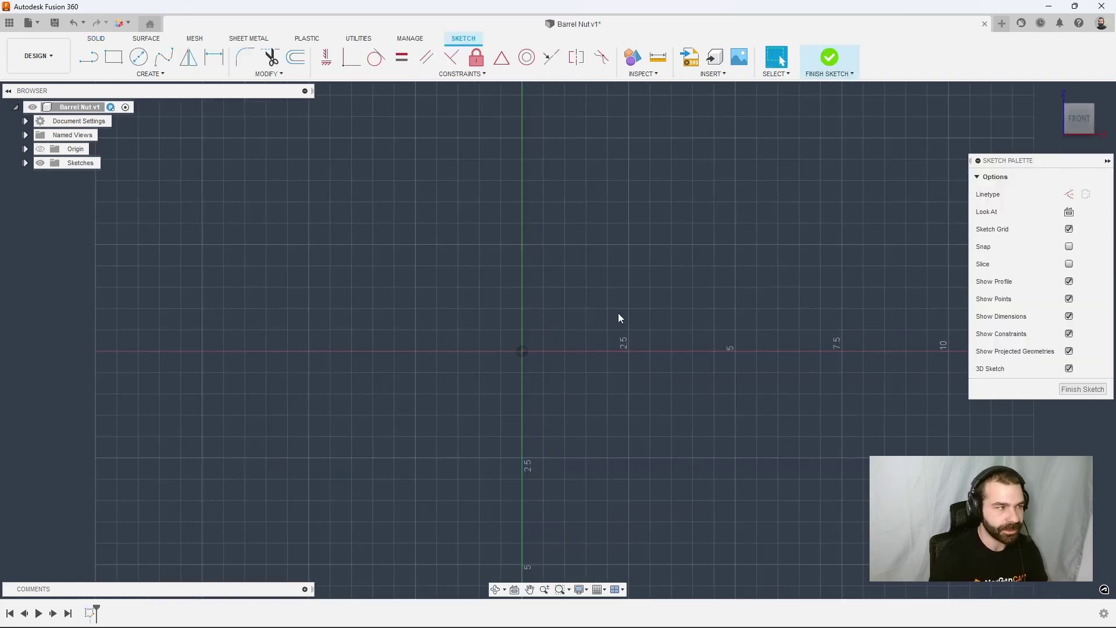
{"action": "scroll", "coordinate": [312, 336], "scroll_direction": "down", "scroll_amount": 1}
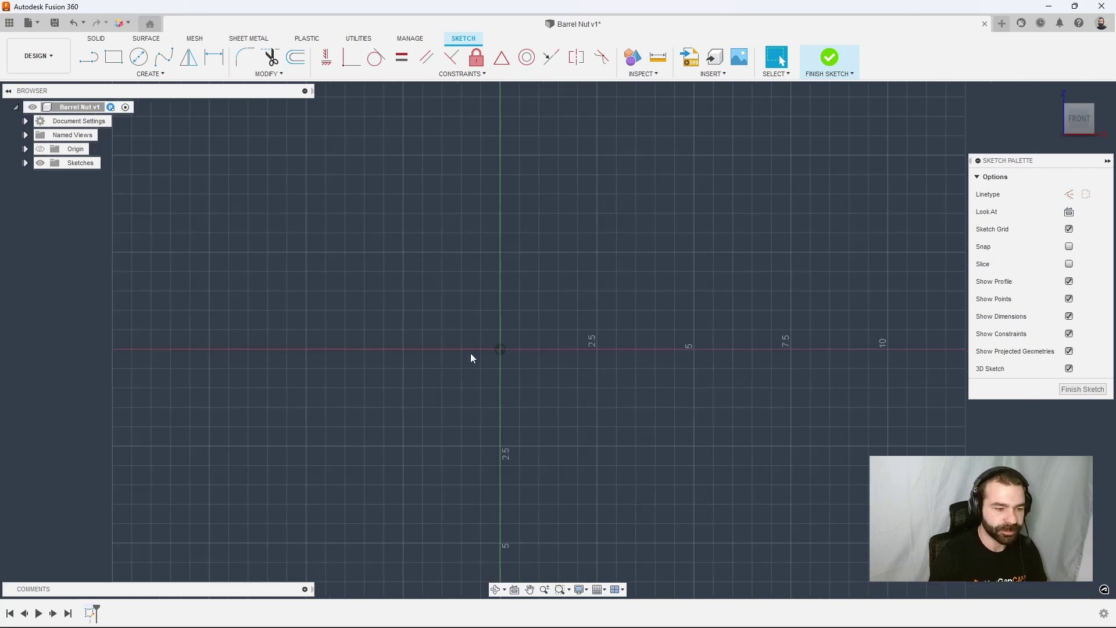
{"action": "left_click", "coordinate": [114, 63]}
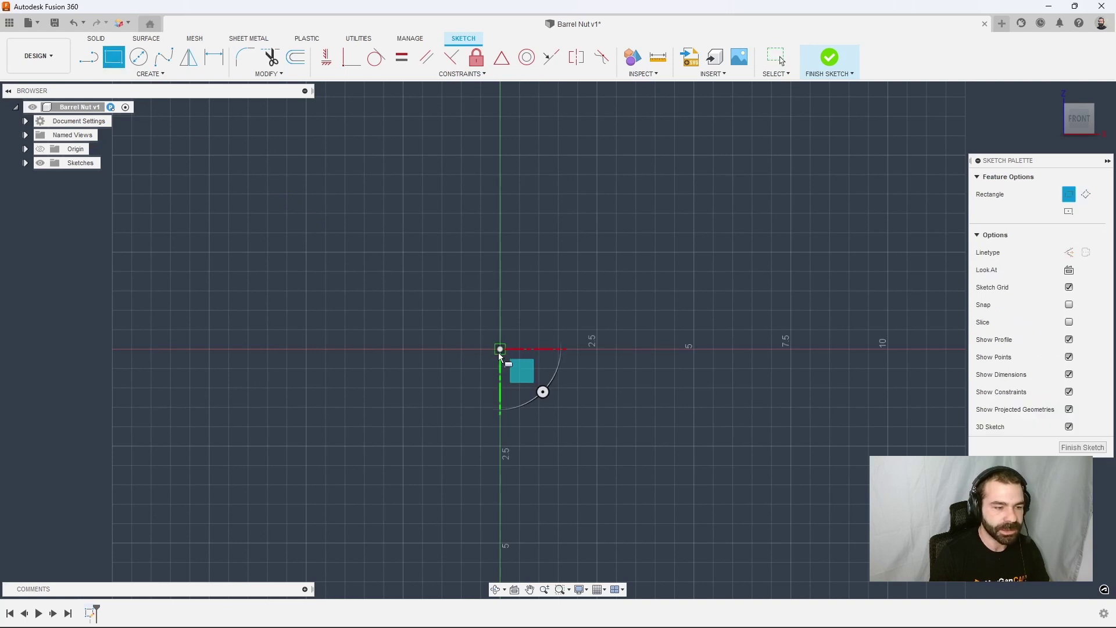
{"action": "left_click", "coordinate": [500, 291]}
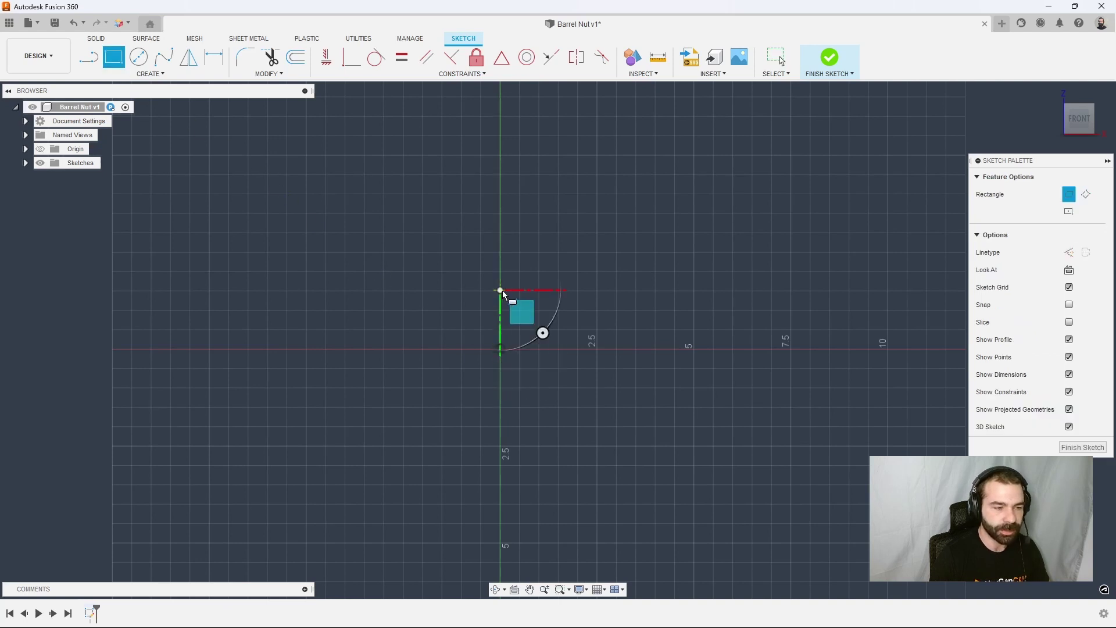
{"action": "left_click", "coordinate": [715, 264]}
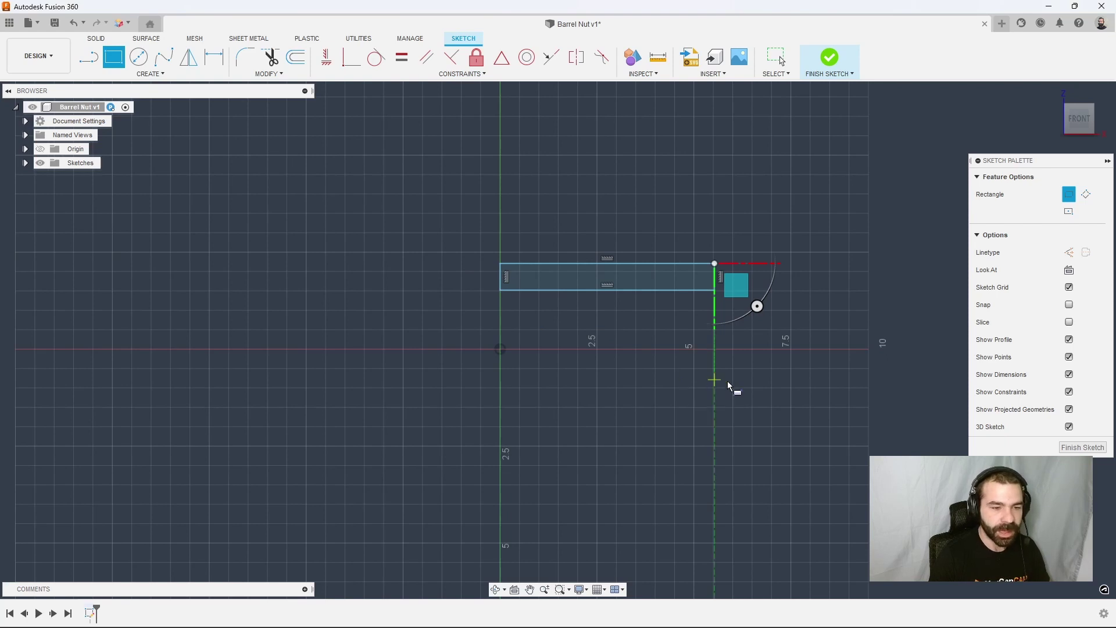
Finish the sketch and revolve the rectangle 360° around the horizontal axis into a tube.
{"action": "left_click", "coordinate": [1082, 447]}
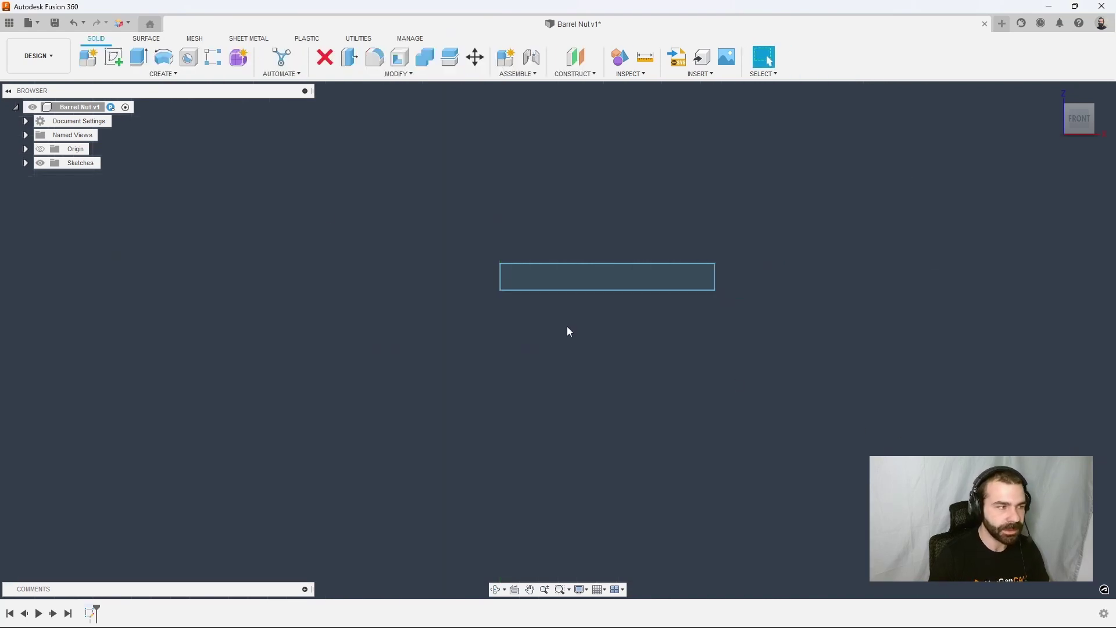
{"action": "left_click", "coordinate": [163, 56]}
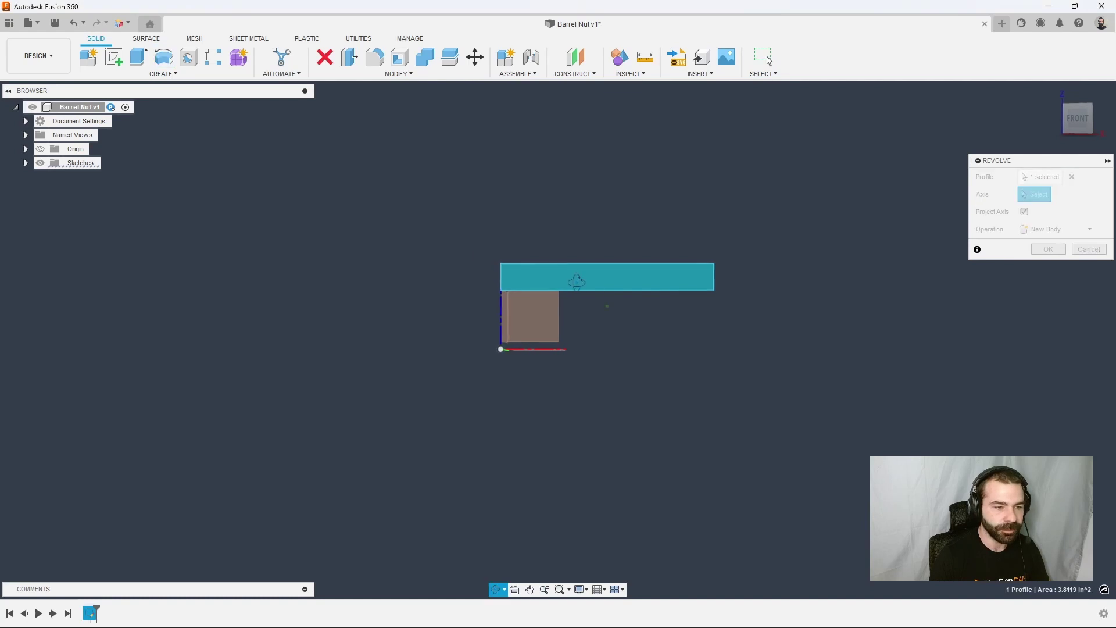
{"action": "middle_click_drag", "start_coordinate": [575, 289], "coordinate": [629, 306], "text": "shift"}
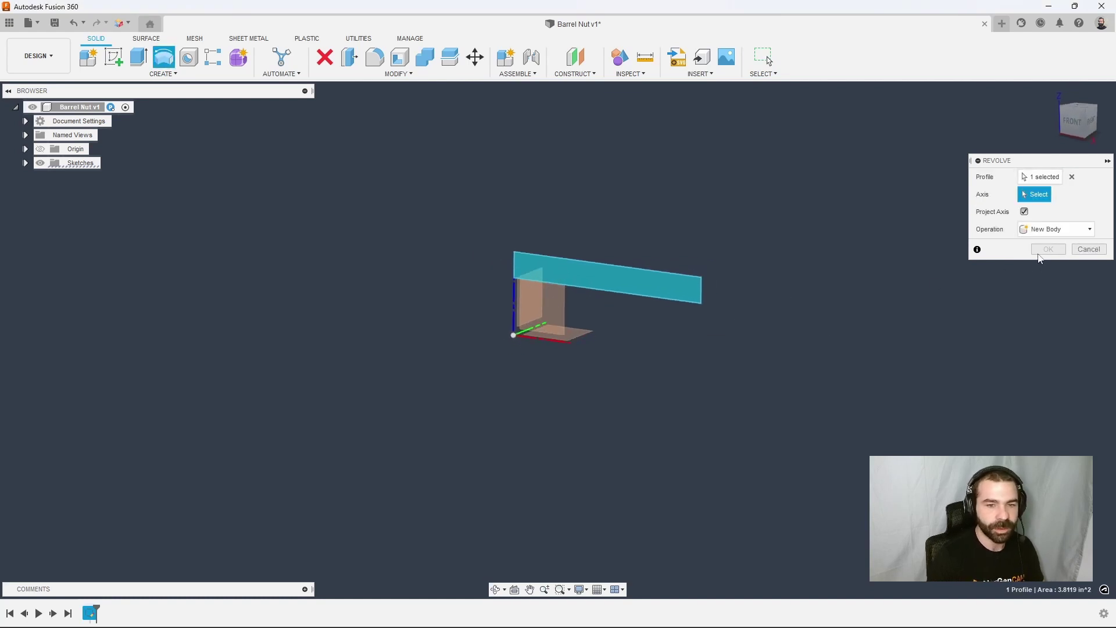
{"action": "left_click", "coordinate": [561, 340]}
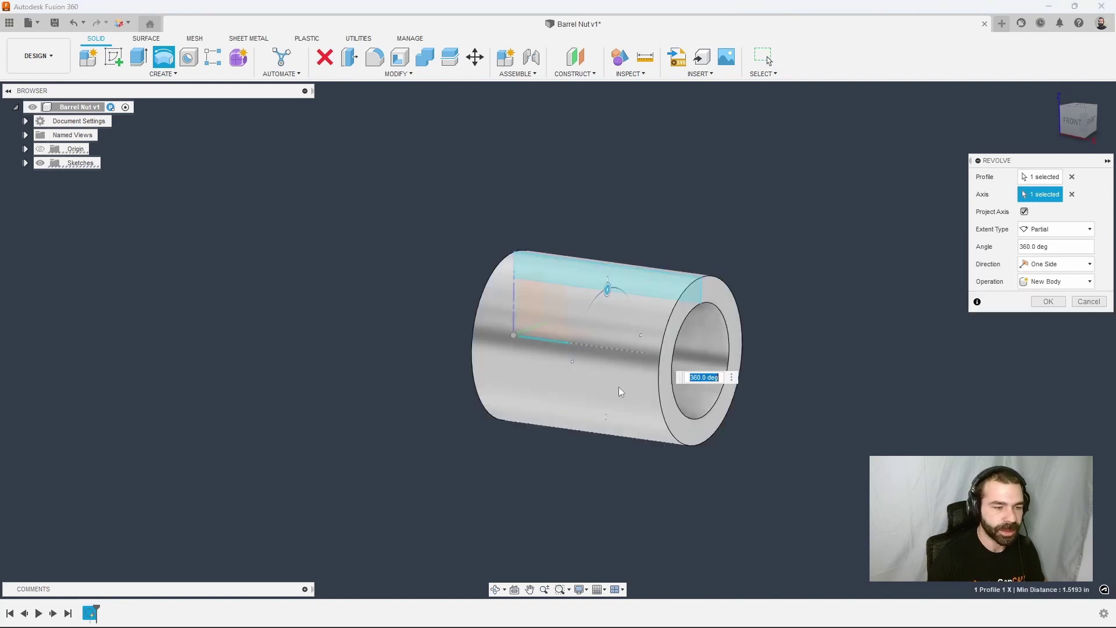
{"action": "left_click", "coordinate": [1049, 302]}
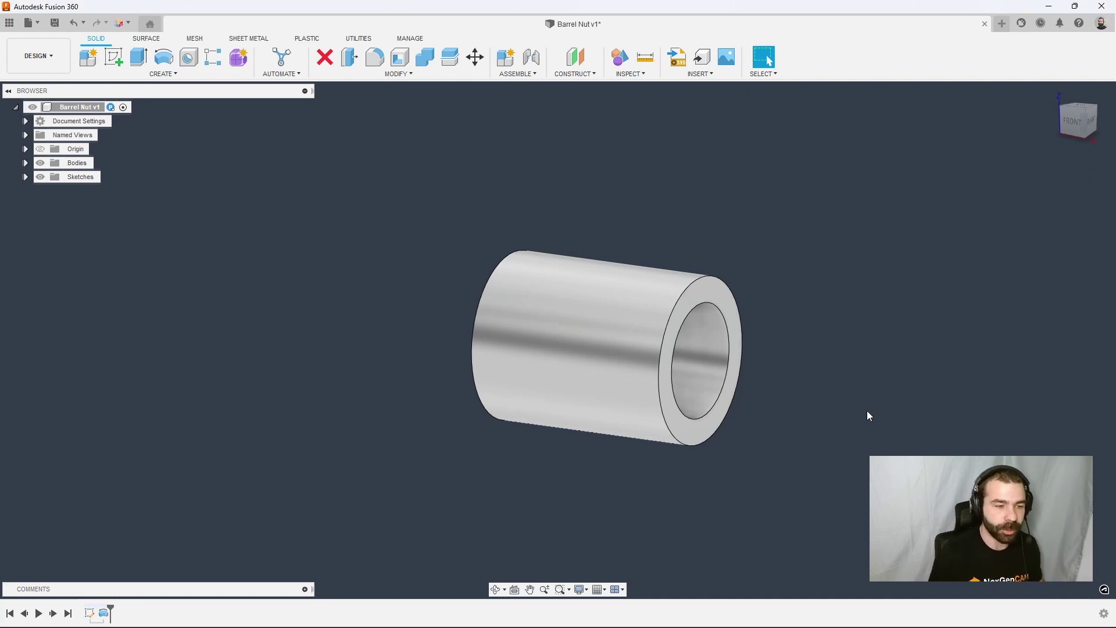
Edit the original sketch to add a small rectangle at the profile's lower-left corner.
{"action": "right_click", "coordinate": [91, 613]}
{"action": "left_click", "coordinate": [133, 501]}
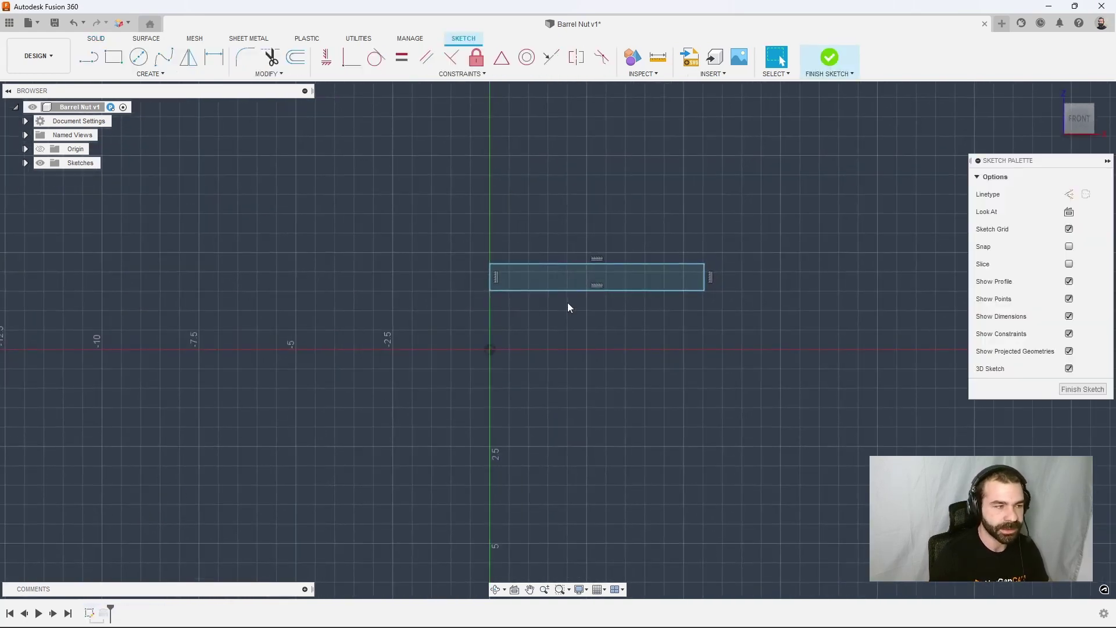
{"action": "left_click", "coordinate": [116, 59]}
{"action": "left_click", "coordinate": [489, 291]}
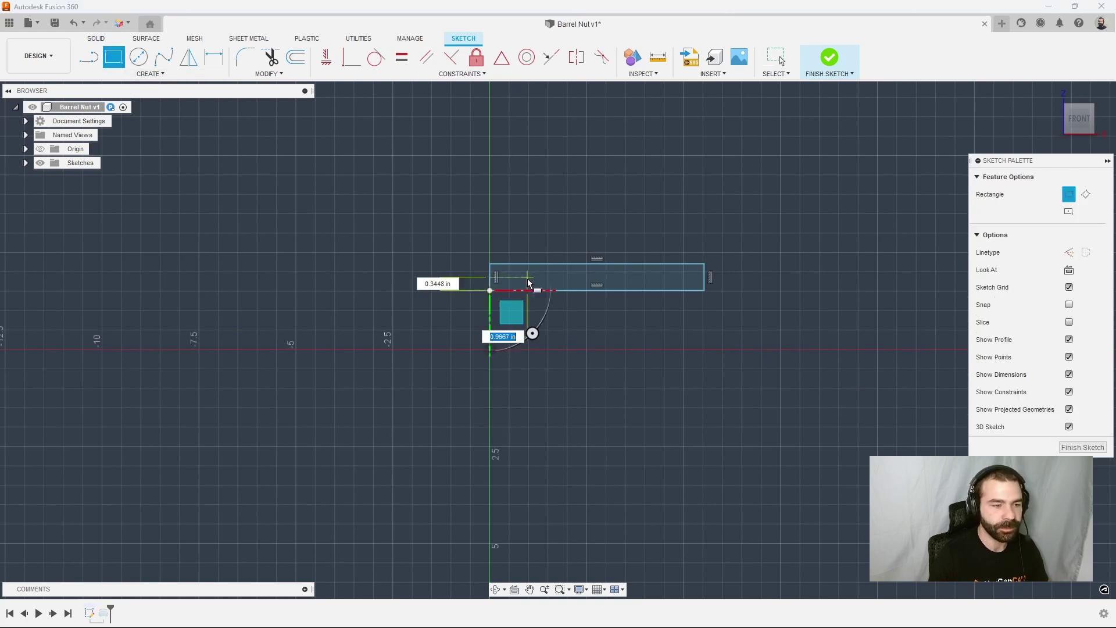
{"action": "left_click", "coordinate": [537, 277]}
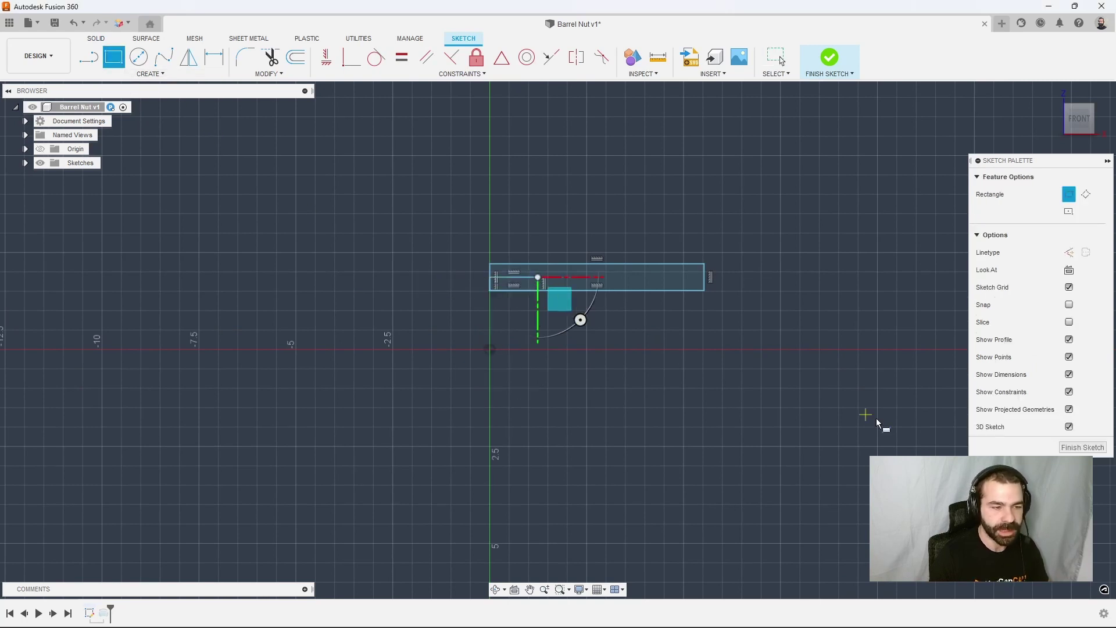
{"action": "left_click", "coordinate": [1079, 447]}
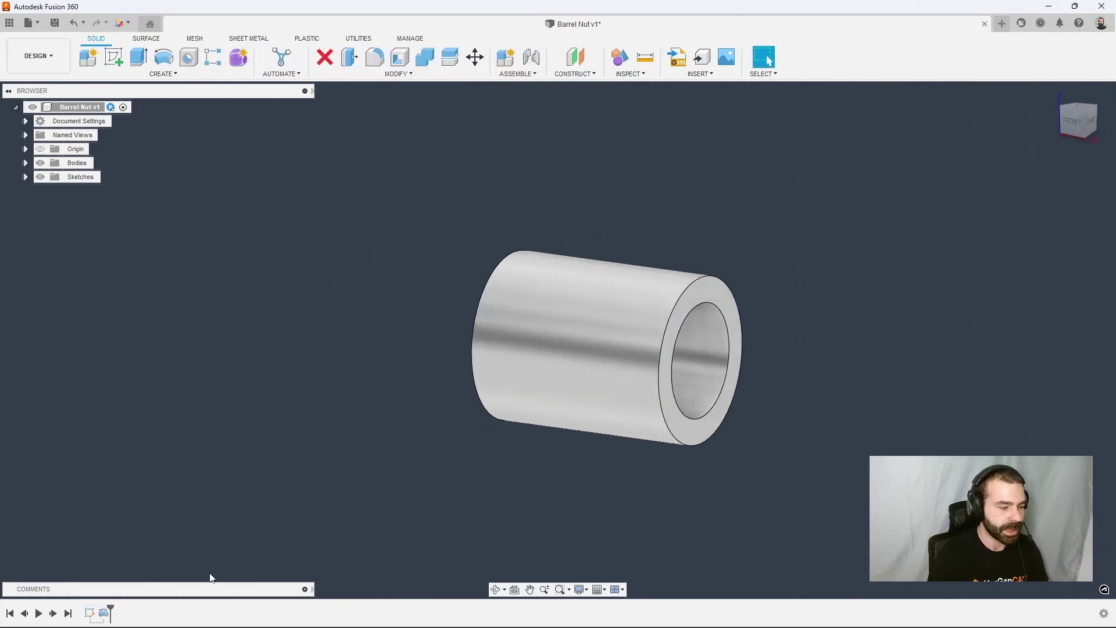
Edit the Revolve to exclude the small corner region, forming a counterbore step.
{"action": "mouse_move", "coordinate": [606, 348]}
{"action": "middle_mouse_down", "text": "shift"}
{"action": "mouse_move", "coordinate": [529, 348]}
{"action": "mouse_move", "coordinate": [588, 348]}
{"action": "middle_mouse_up", "text": "shift"}
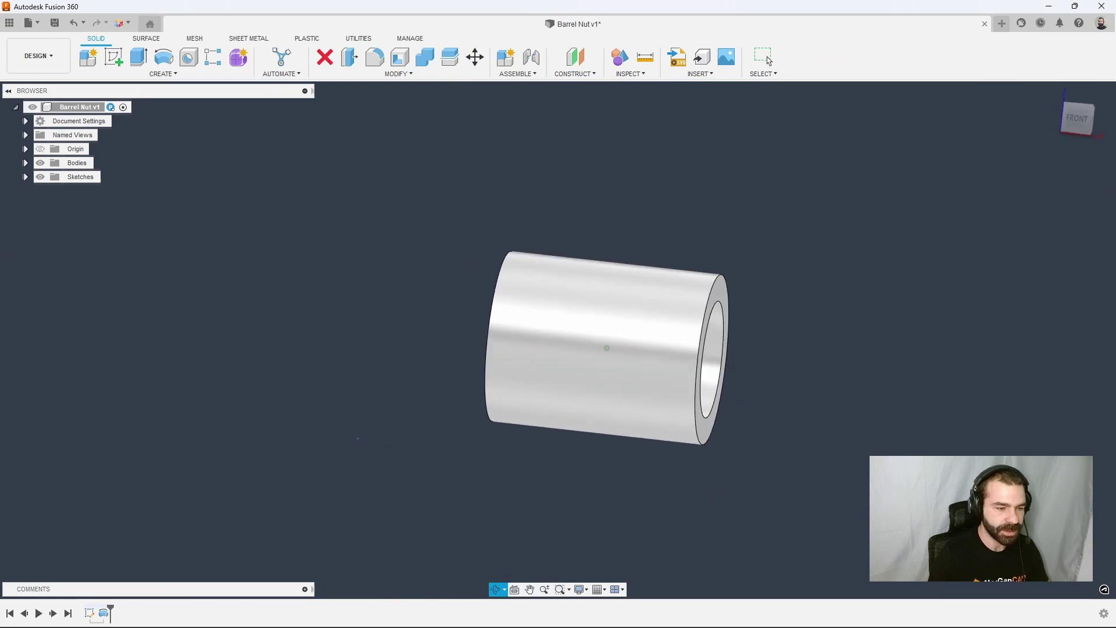
{"action": "right_click", "coordinate": [104, 614]}
{"action": "left_click", "coordinate": [146, 492]}
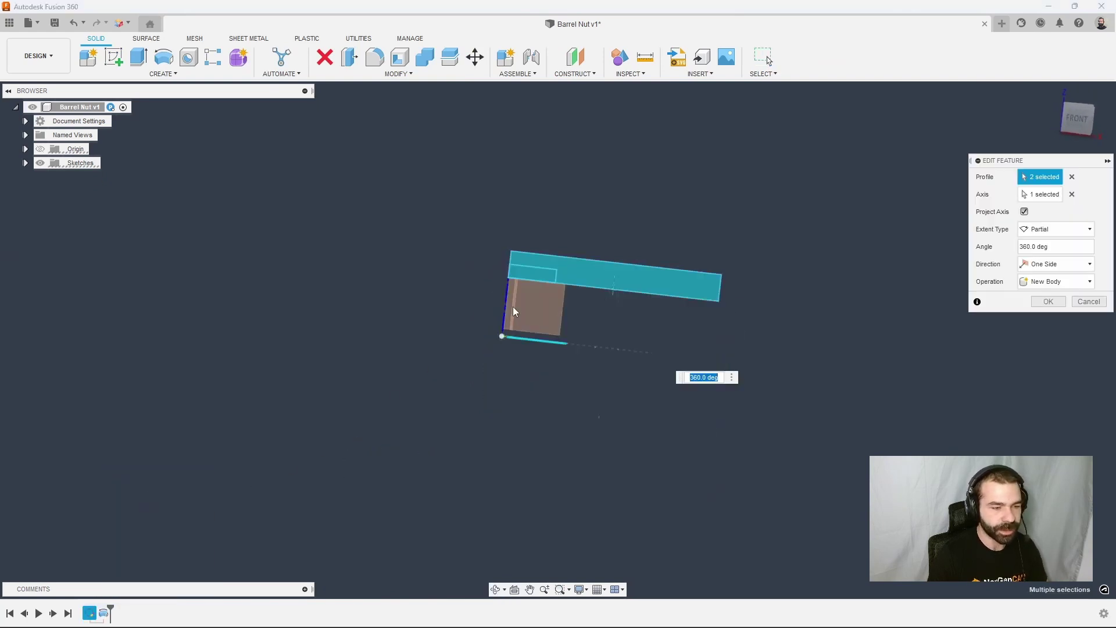
{"action": "left_click", "coordinate": [529, 280]}
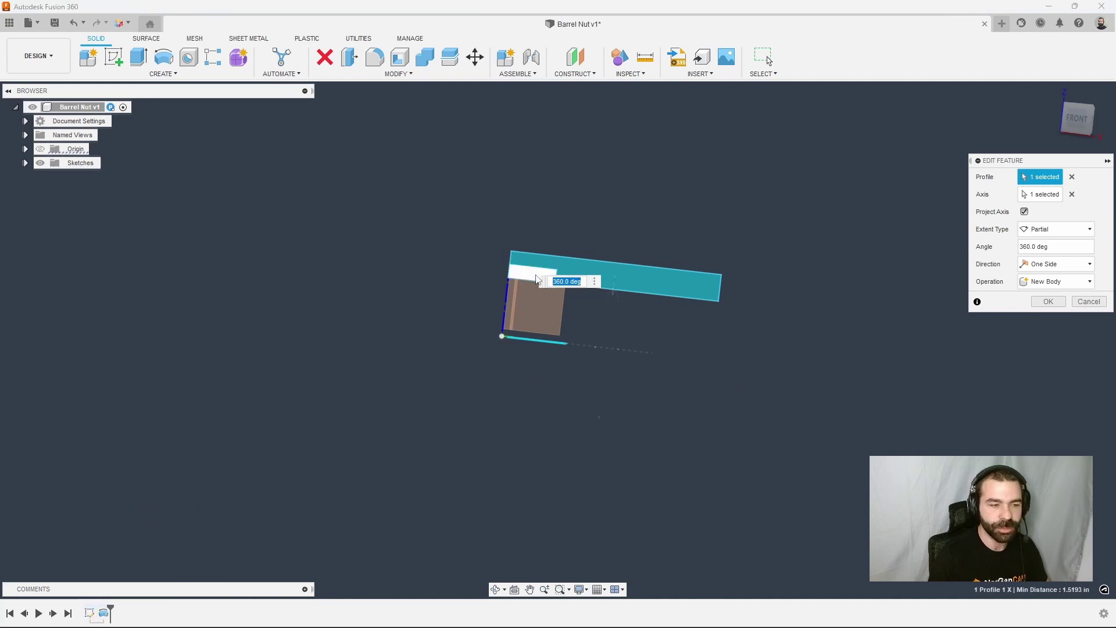
{"action": "left_click", "coordinate": [1048, 301]}
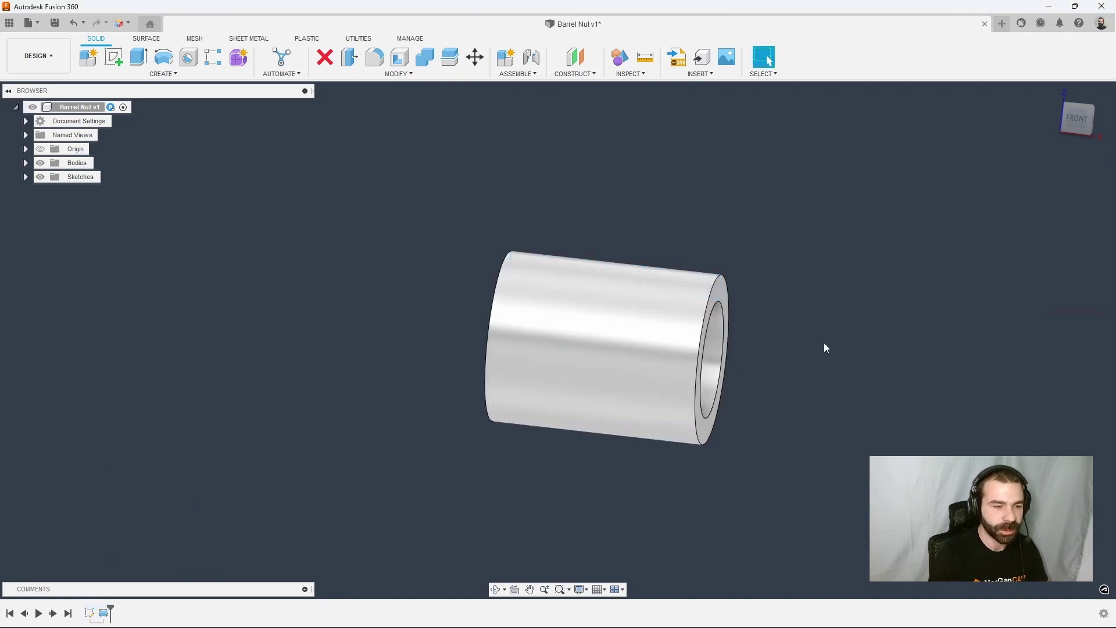
Start a thread on the counterbore's inner bore face.
{"action": "middle_click_drag", "start_coordinate": [755, 346], "coordinate": [916, 354], "text": "shift"}
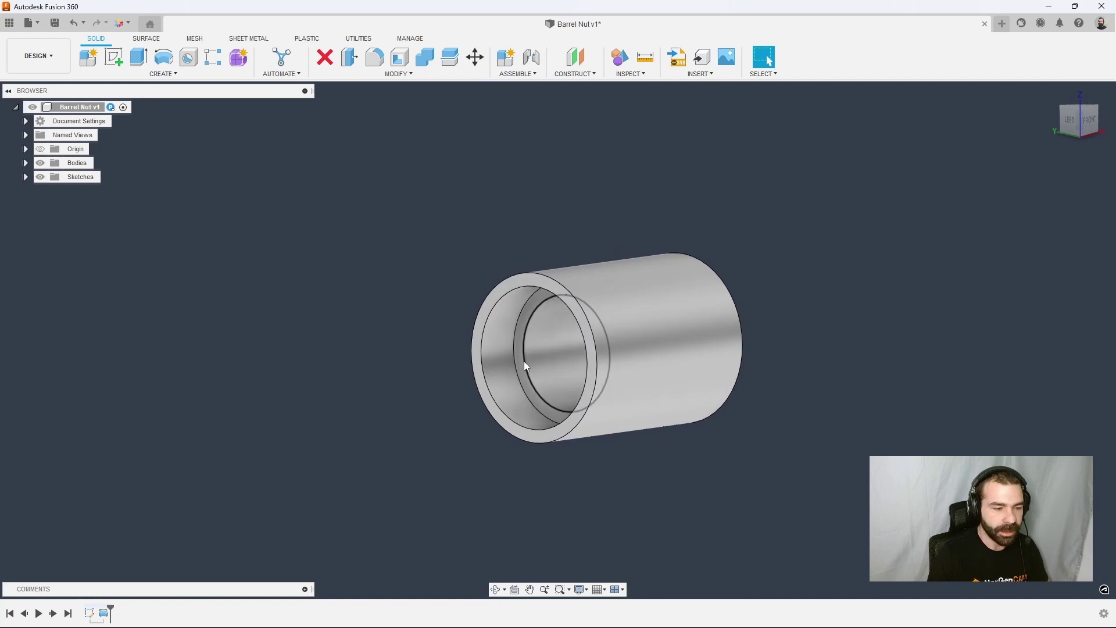
{"action": "left_click", "coordinate": [163, 73]}
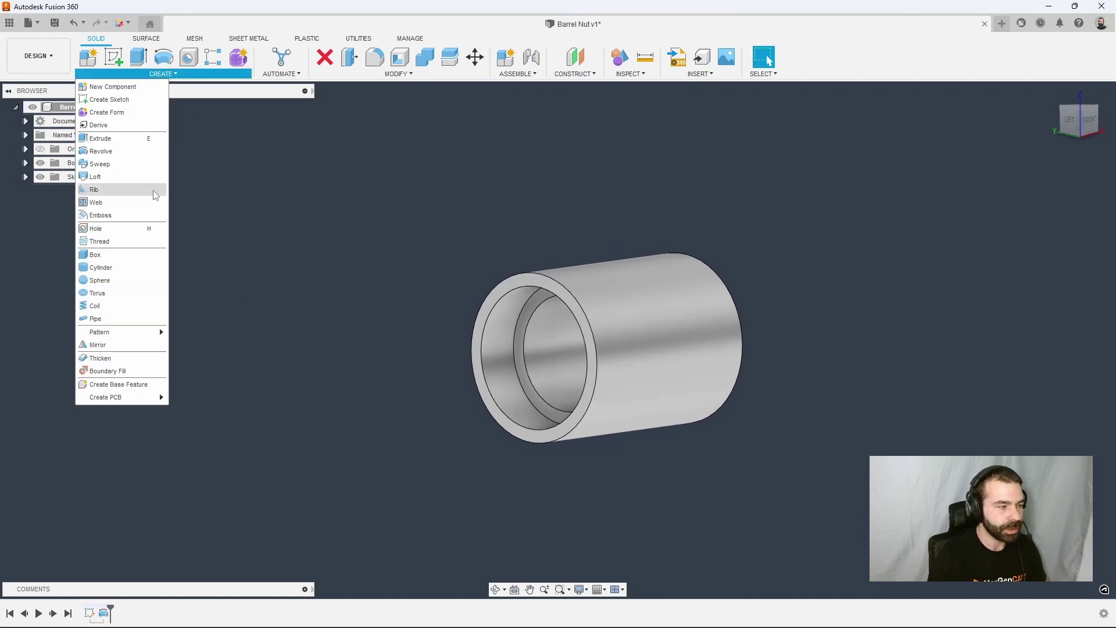
{"action": "left_click", "coordinate": [139, 247]}
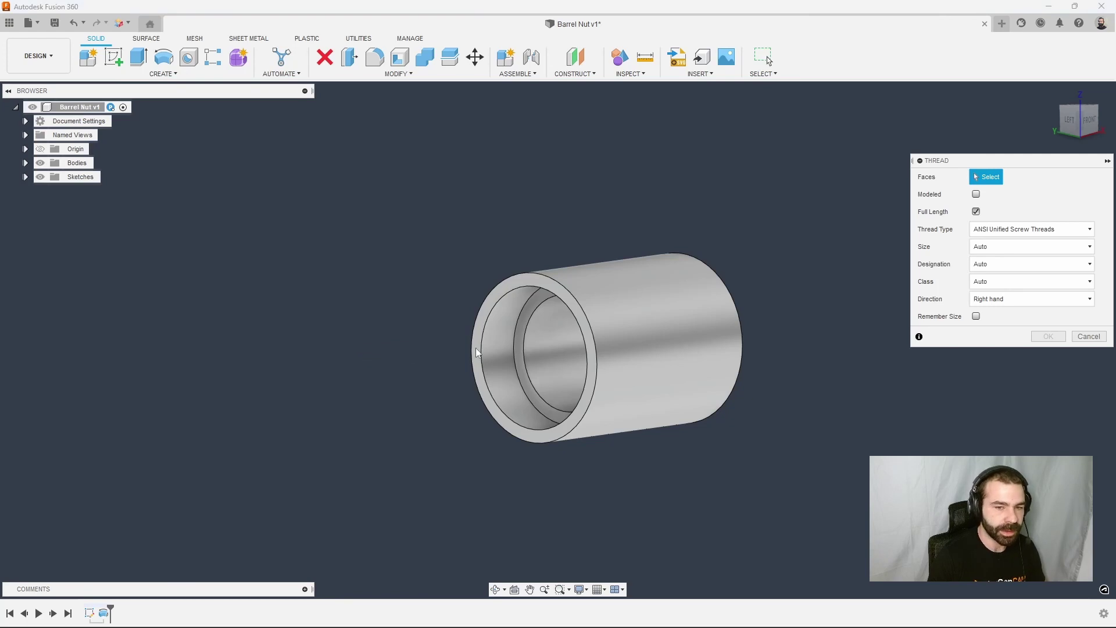
{"action": "left_click", "coordinate": [500, 367]}
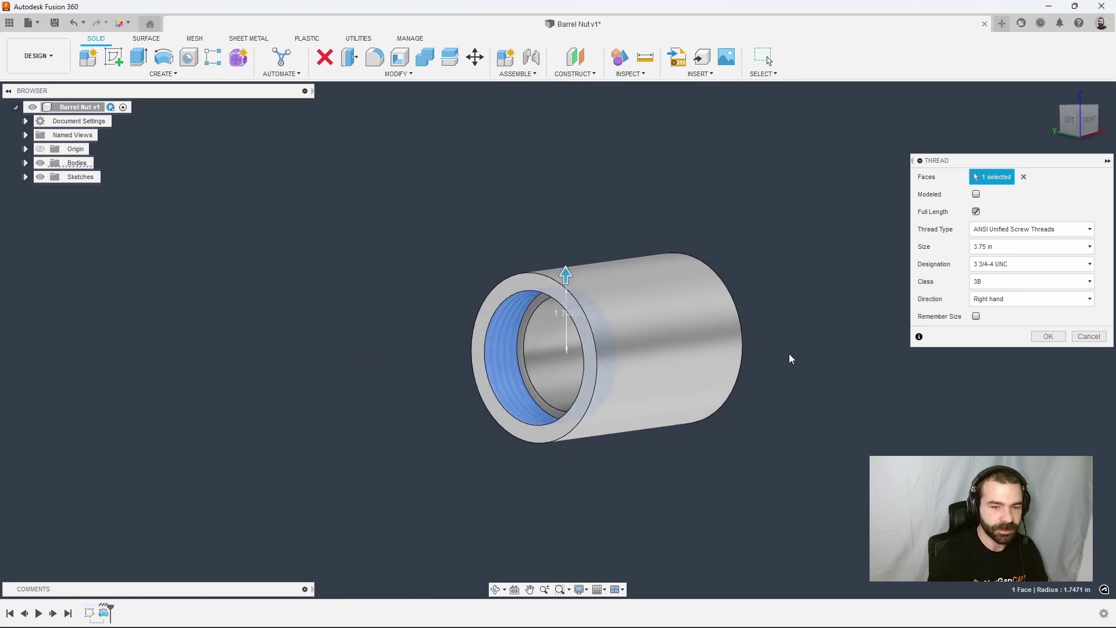
Set the thread to 1.25 in size, 1 1/4-18 UNEF designation, and create it.
{"action": "left_click", "coordinate": [996, 268]}
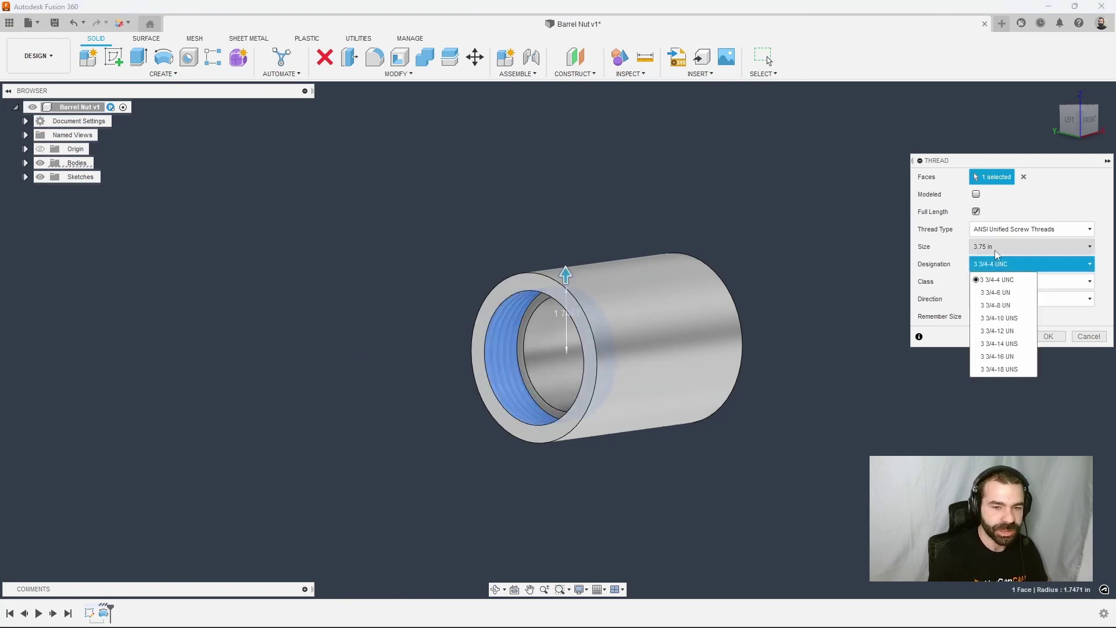
{"action": "left_click", "coordinate": [1011, 247]}
{"action": "scroll", "coordinate": [1012, 314], "scroll_direction": "up", "scroll_amount": 3}
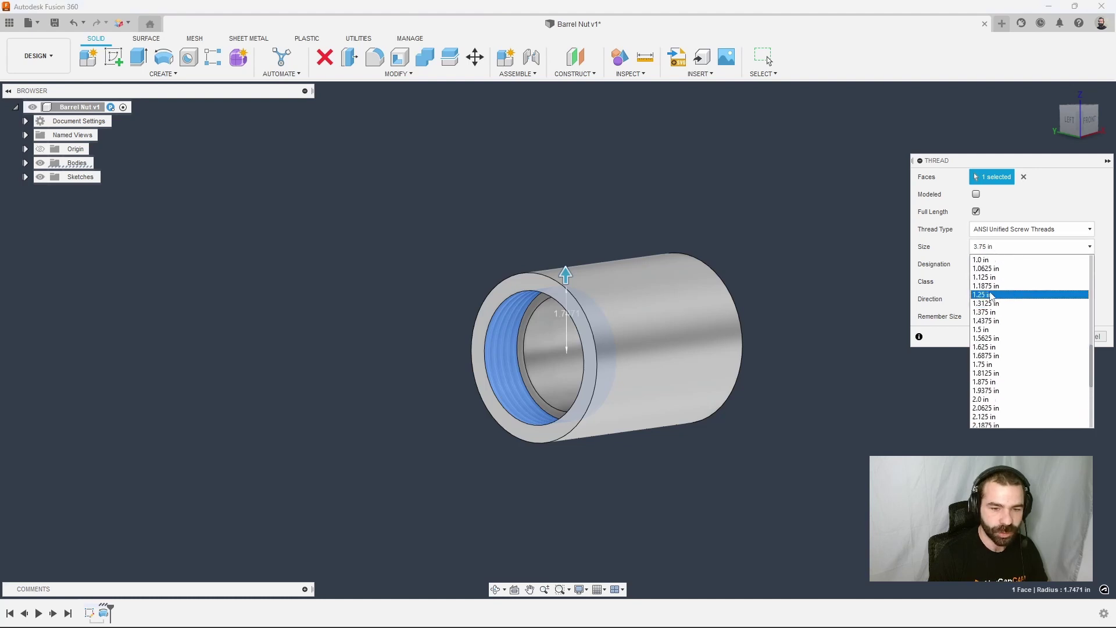
{"action": "left_click", "coordinate": [1001, 274]}
{"action": "left_click", "coordinate": [998, 269]}
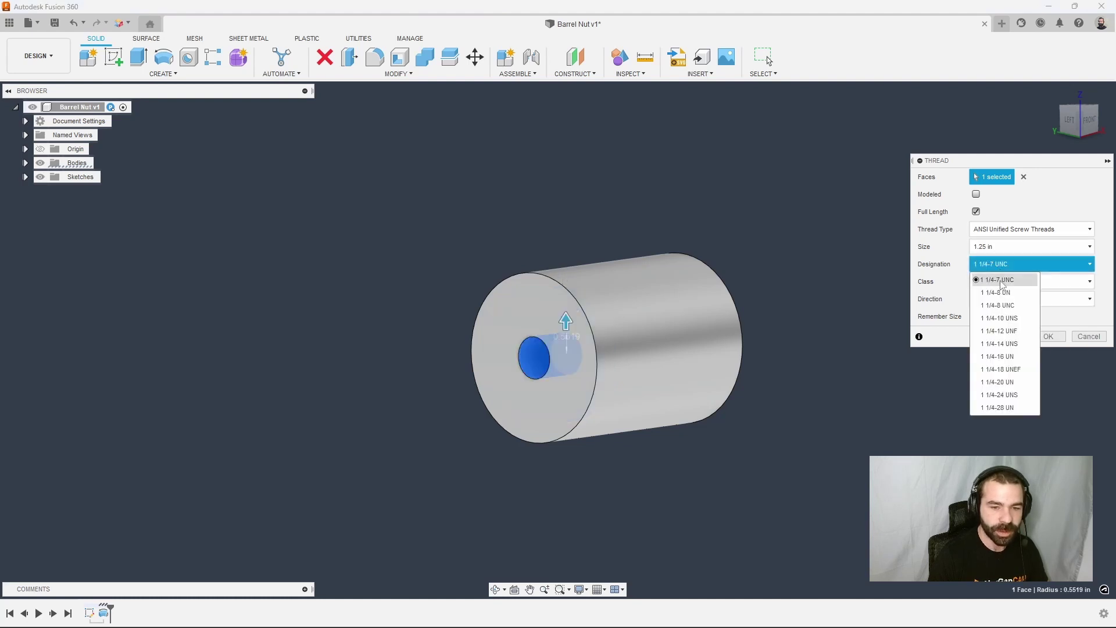
{"action": "left_click", "coordinate": [1003, 370]}
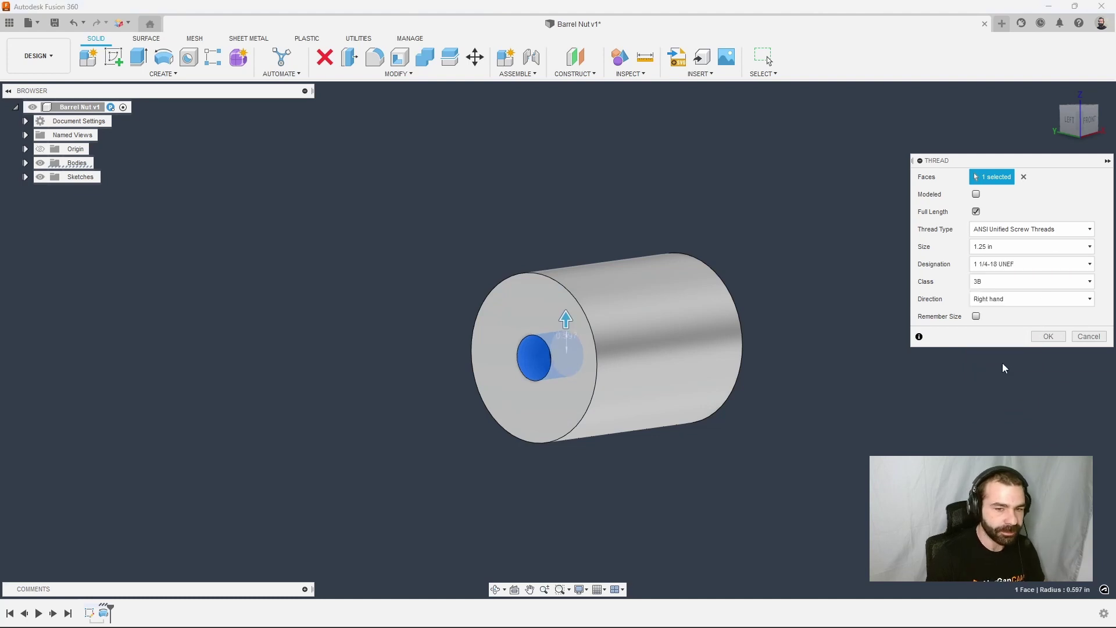
{"action": "left_click", "coordinate": [1046, 337]}
{"action": "middle_click_drag", "start_coordinate": [975, 354], "coordinate": [933, 340], "text": "shift"}
Reopen Sketch1 and dimension the rectangle's top edge 1.35/2 (0.675 in) above the origin.
{"action": "scroll", "coordinate": [913, 327], "scroll_direction": "up", "scroll_amount": 2}
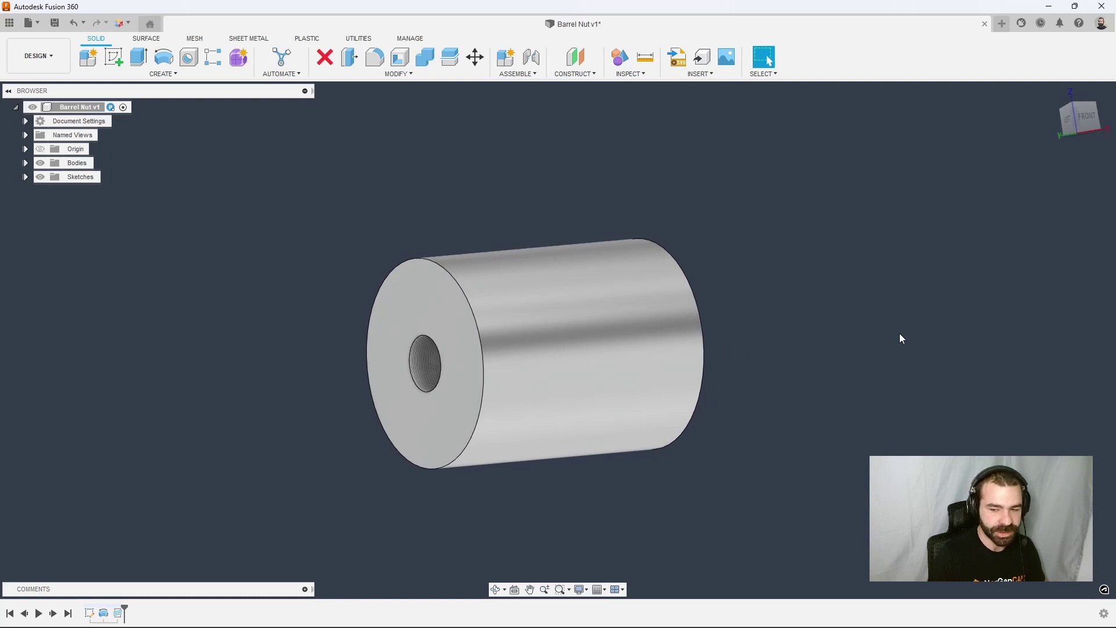
{"action": "right_click", "coordinate": [95, 612]}
{"action": "left_click", "coordinate": [143, 492]}
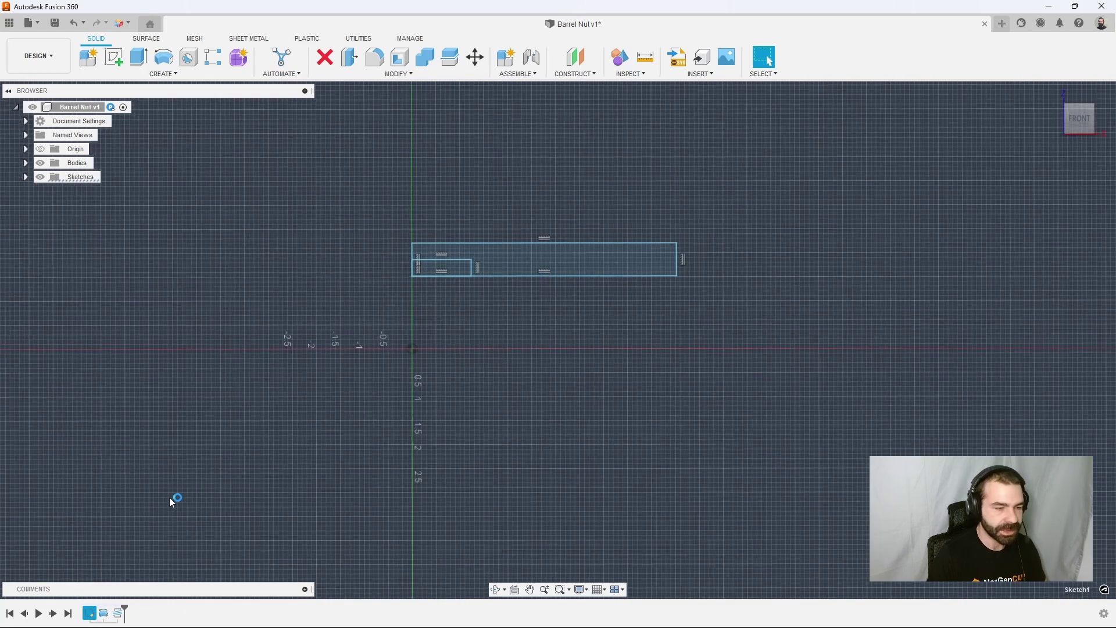
{"action": "key", "text": "d"}
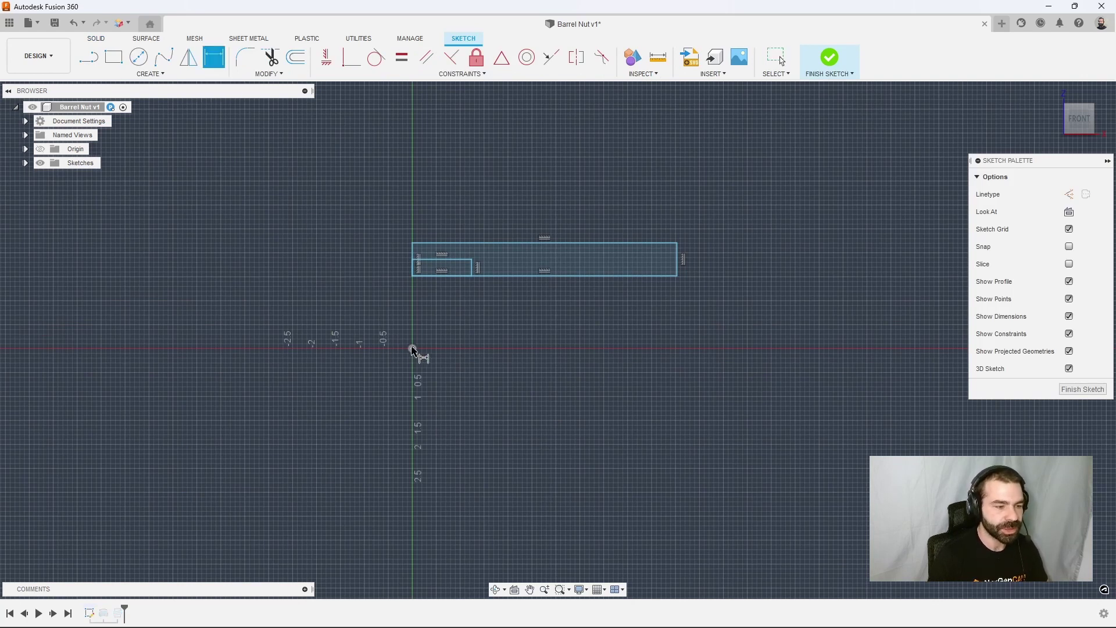
{"action": "left_click", "coordinate": [412, 349]}
{"action": "left_click", "coordinate": [434, 244]}
{"action": "left_click", "coordinate": [280, 283]}
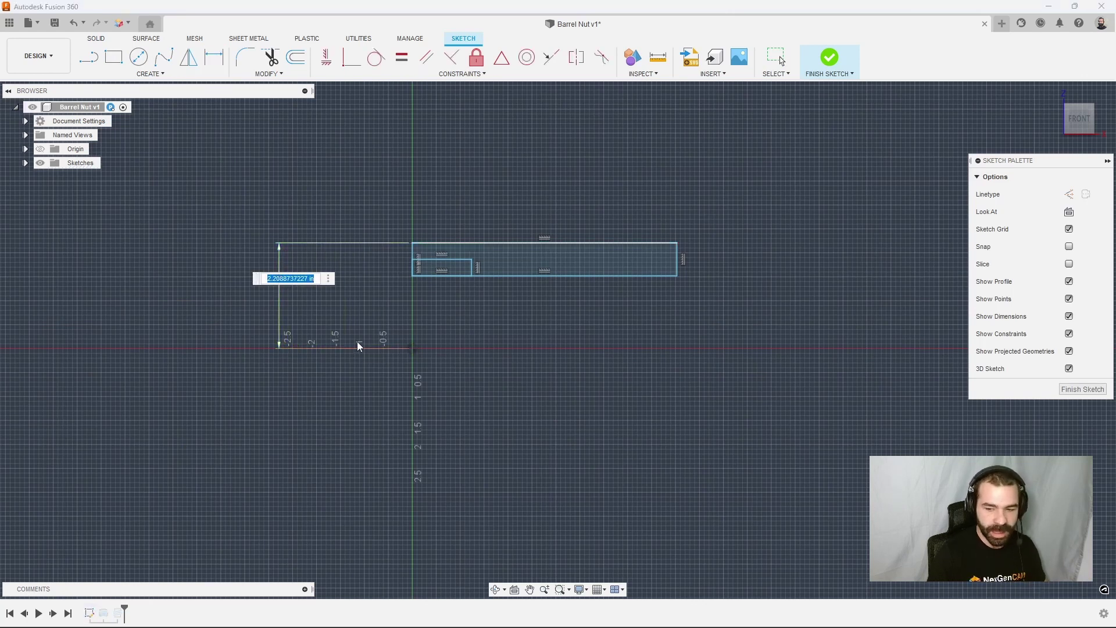
{"action": "type", "text": "1"}
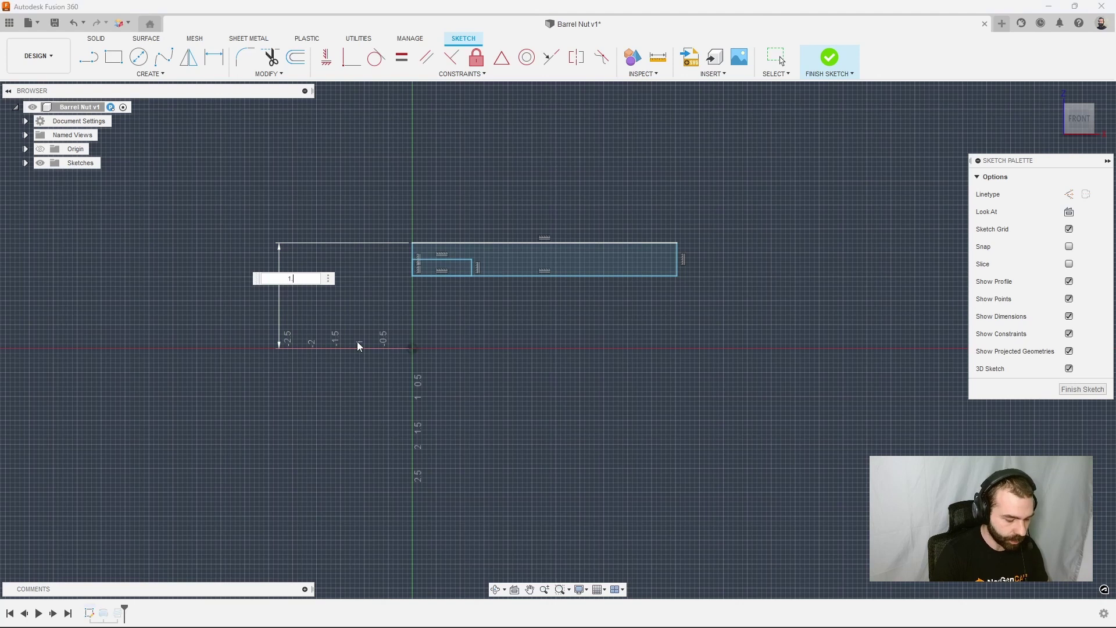
{"action": "type", "text": ".35"}
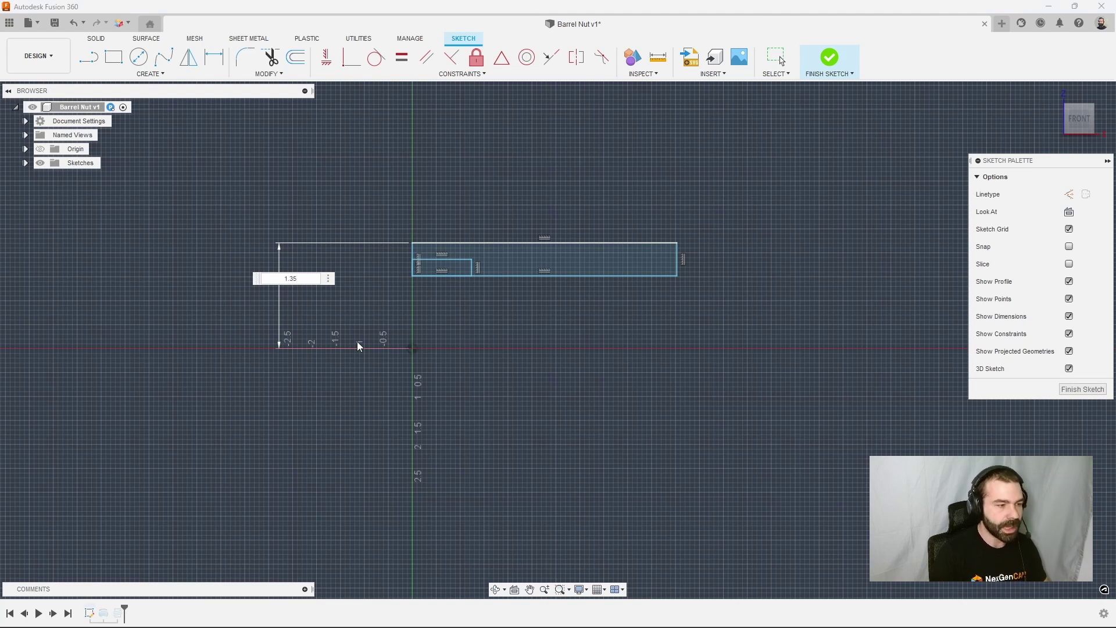
{"action": "type", "text": "/2"}
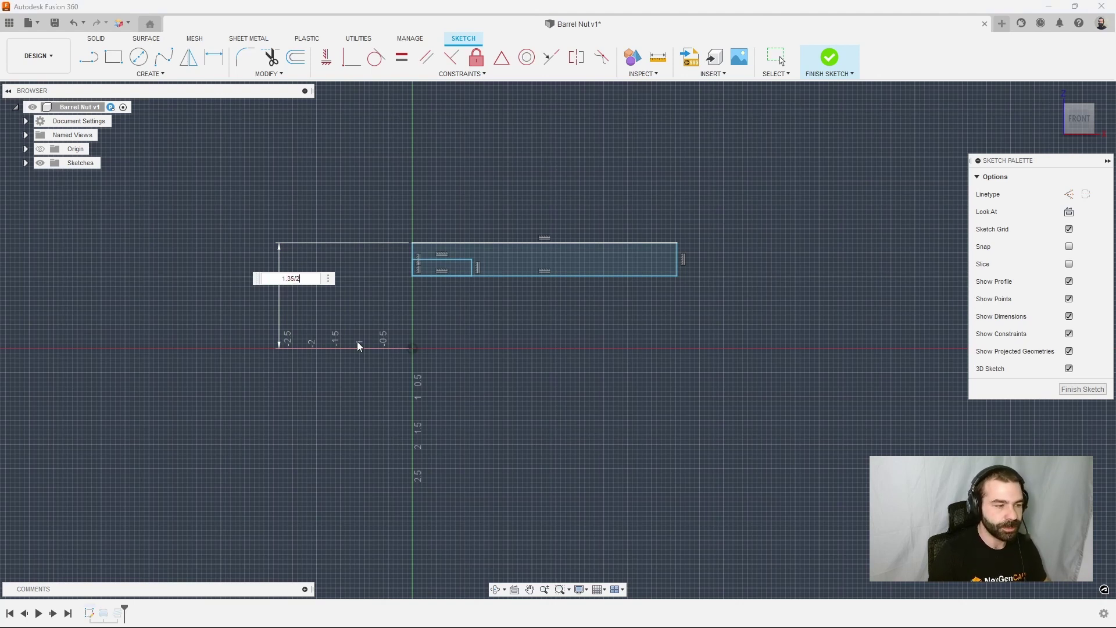
{"action": "key", "text": "Return"}
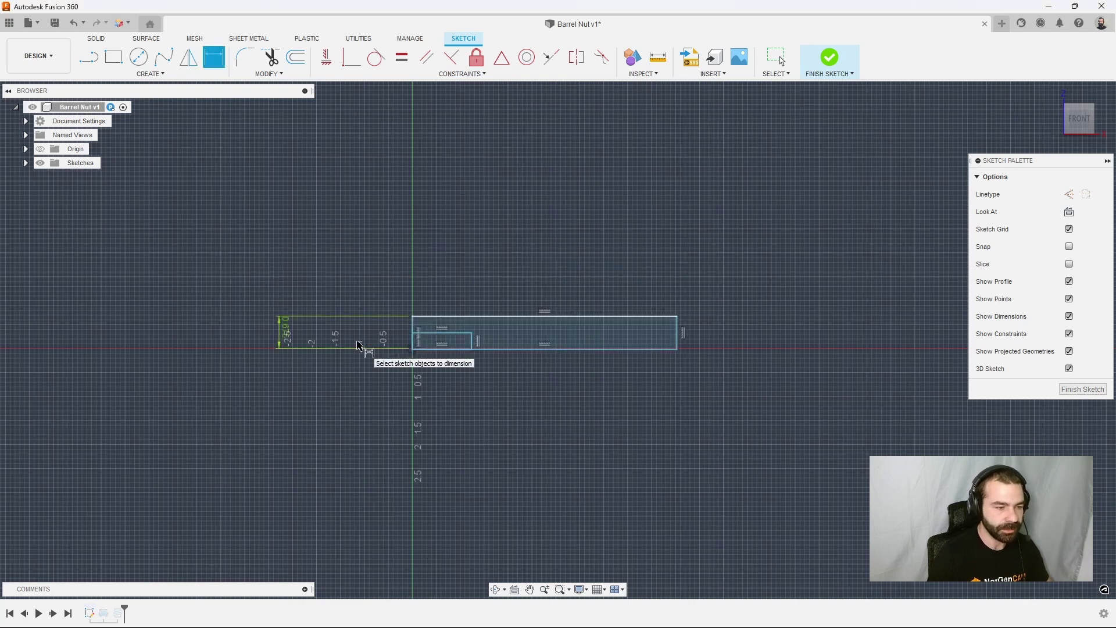
Shorten the rectangle by dragging its bottom line upward.
{"action": "scroll", "coordinate": [434, 353], "scroll_direction": "up", "scroll_amount": 1}
{"action": "scroll", "coordinate": [442, 349], "scroll_direction": "up", "scroll_amount": 2}
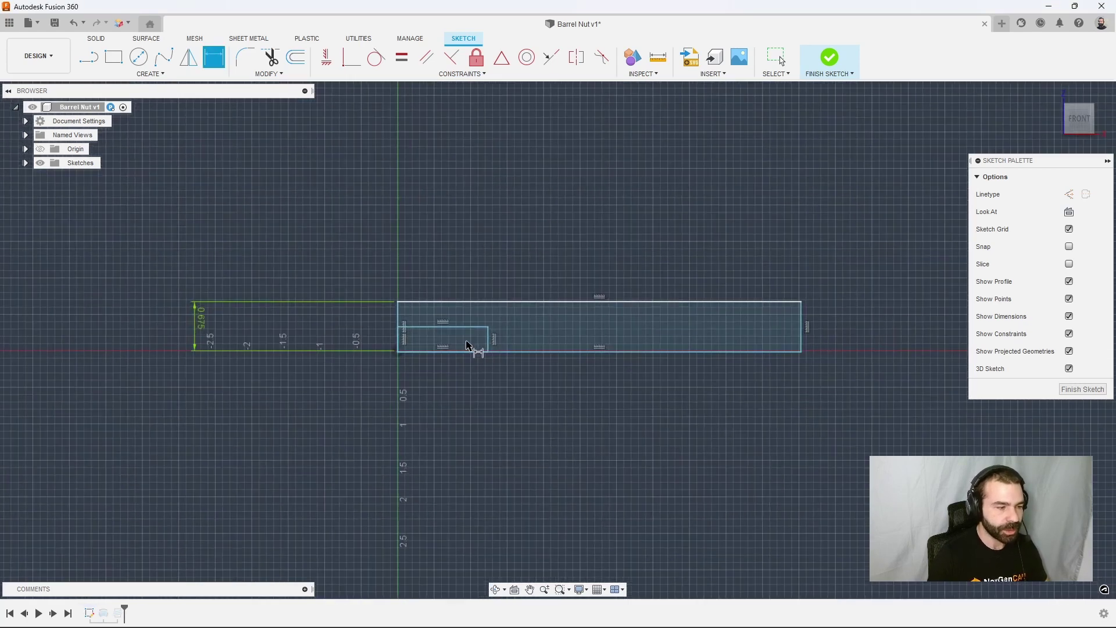
{"action": "key", "text": "Escape"}
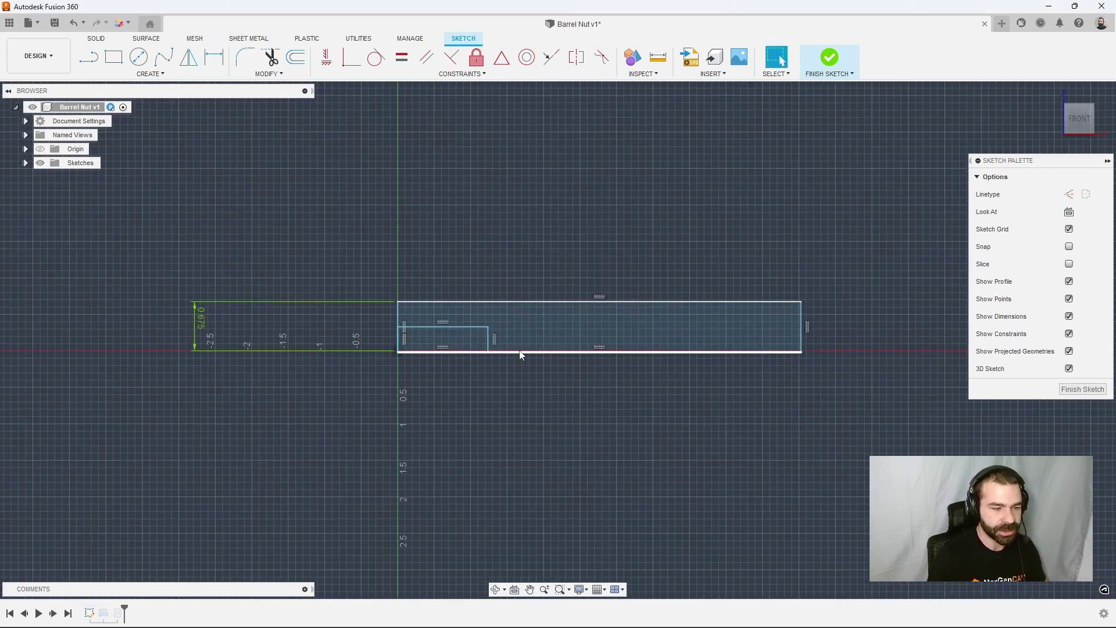
{"action": "mouse_move", "coordinate": [529, 352]}
{"action": "left_mouse_down"}
{"action": "mouse_move", "coordinate": [529, 334]}
{"action": "mouse_move", "coordinate": [474, 328]}
{"action": "mouse_move", "coordinate": [470, 310]}
{"action": "left_mouse_up"}
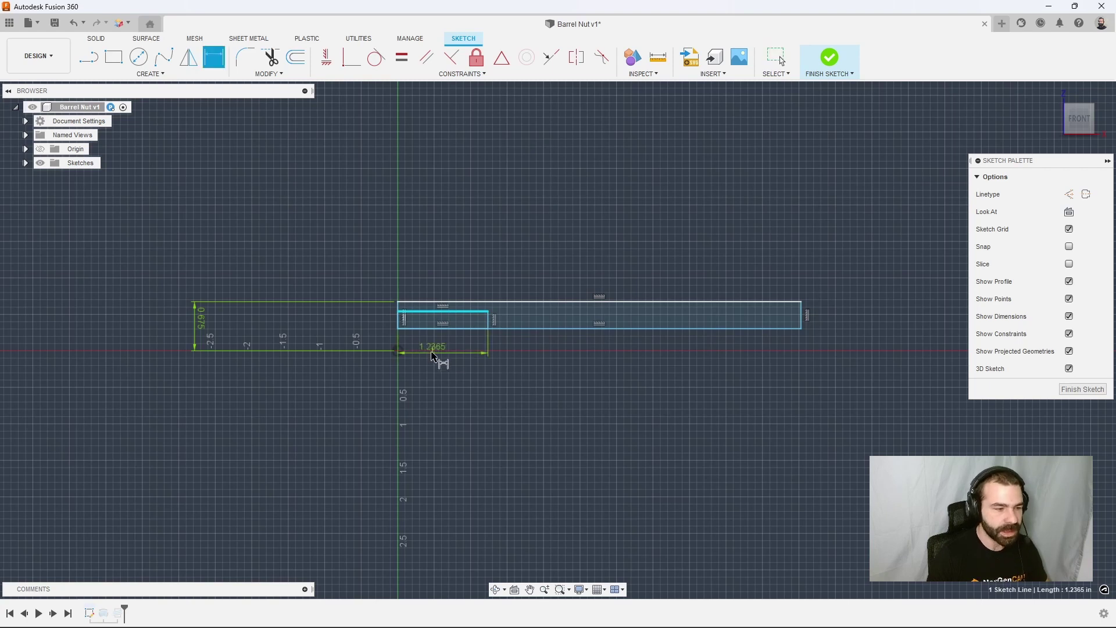
{"action": "key", "text": "Escape"}
{"action": "key", "text": "Escape"}
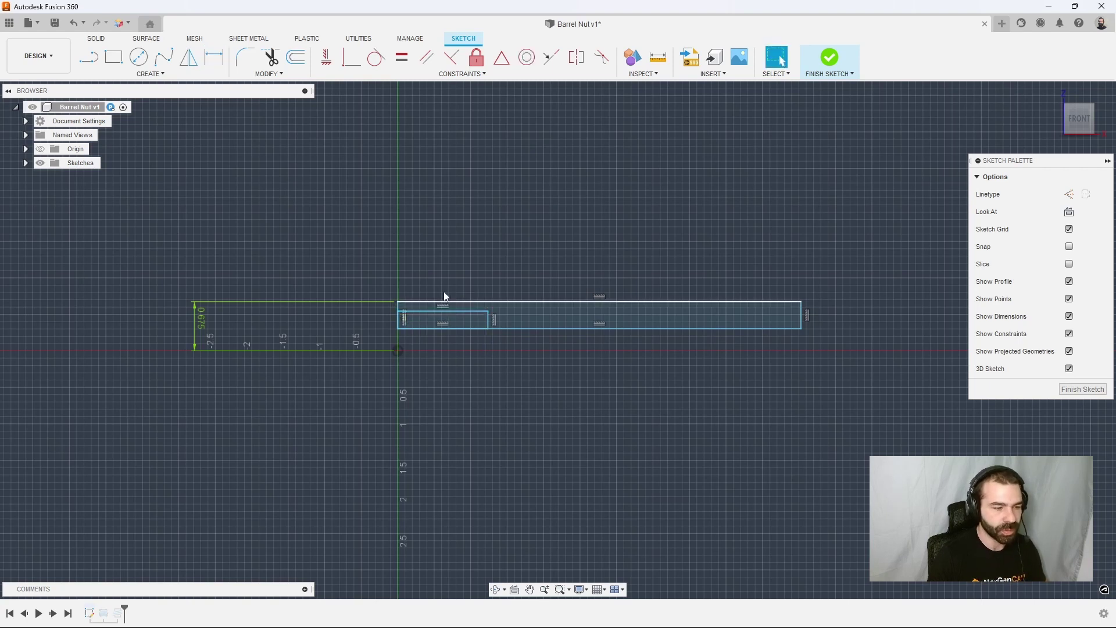
Dimension the rectangle's top line 2 in wide and shift its left corner rightward.
{"action": "key", "text": "d"}
{"action": "left_click", "coordinate": [410, 302]}
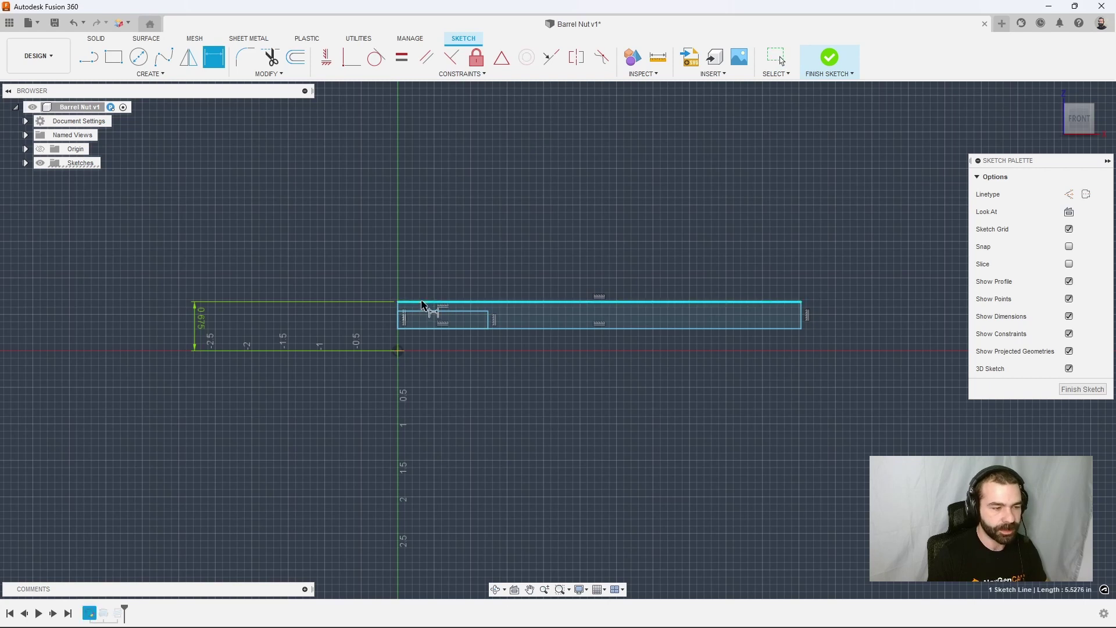
{"action": "left_click", "coordinate": [465, 256]}
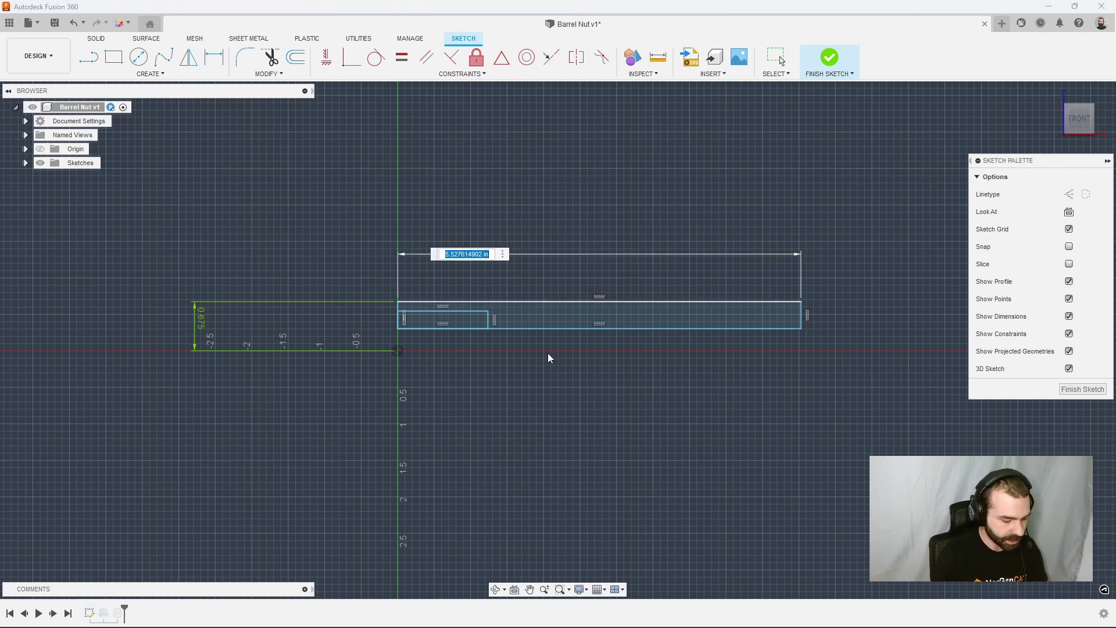
{"action": "type", "text": "2"}
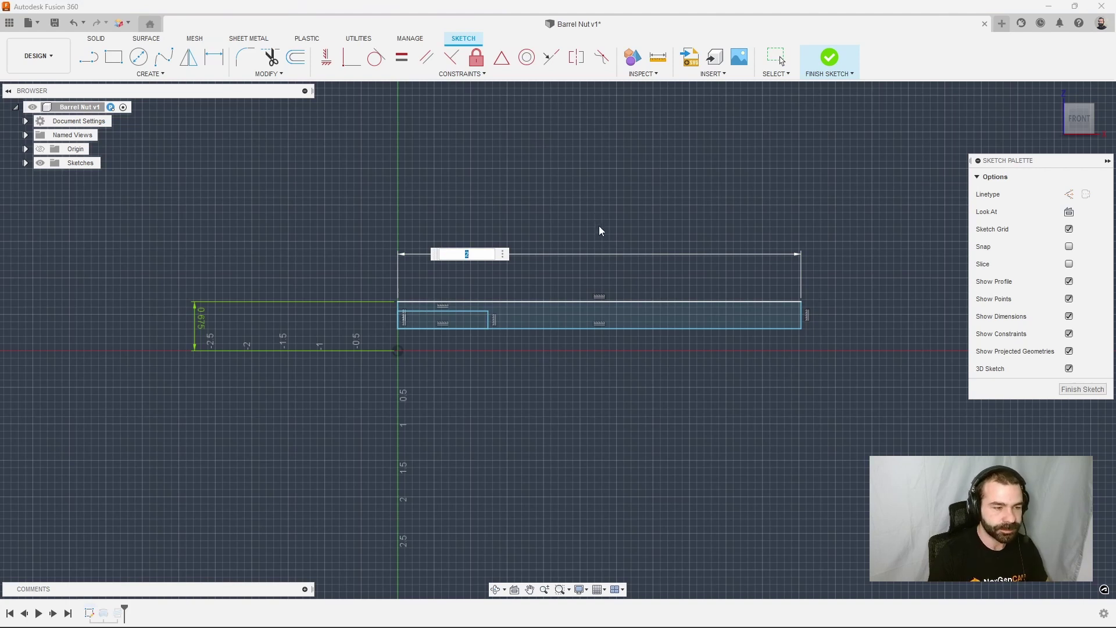
{"action": "key", "text": "Return"}
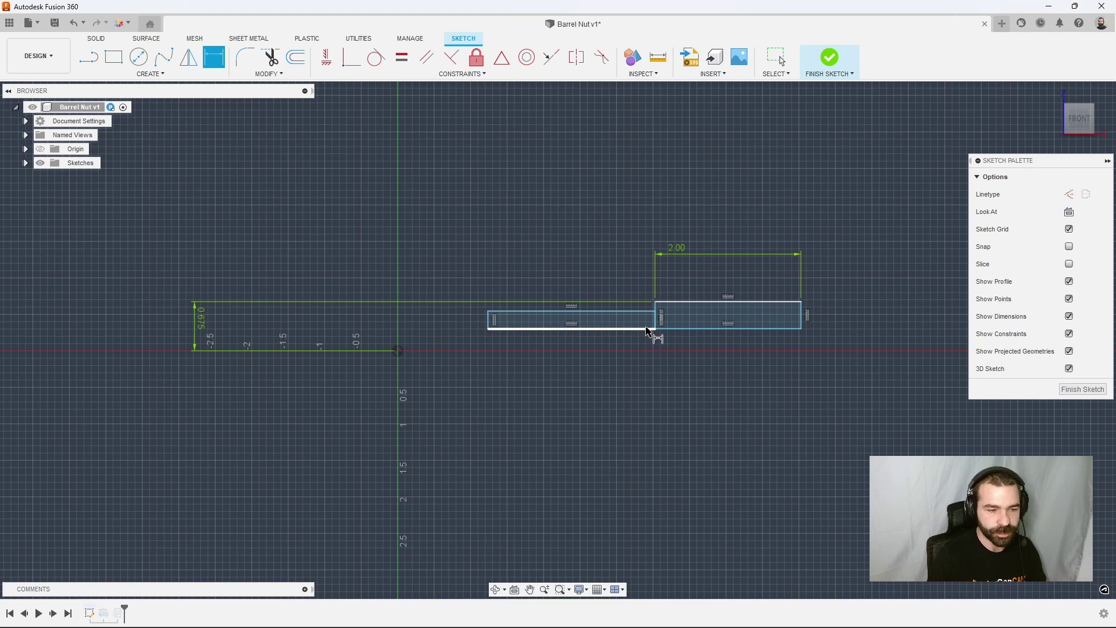
{"action": "key", "text": "Escape"}
{"action": "left_click_drag", "start_coordinate": [486, 314], "coordinate": [432, 345]}
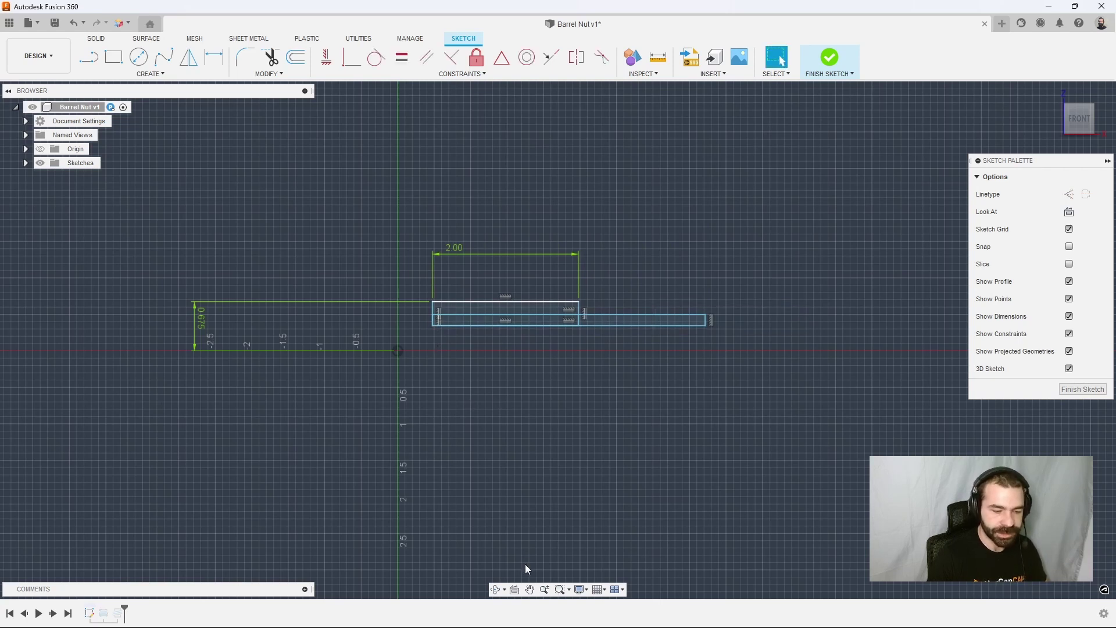
Set the Display Settings environment to Photo Booth.
{"action": "left_click", "coordinate": [581, 590]}
{"action": "mouse_move", "coordinate": [598, 527]}
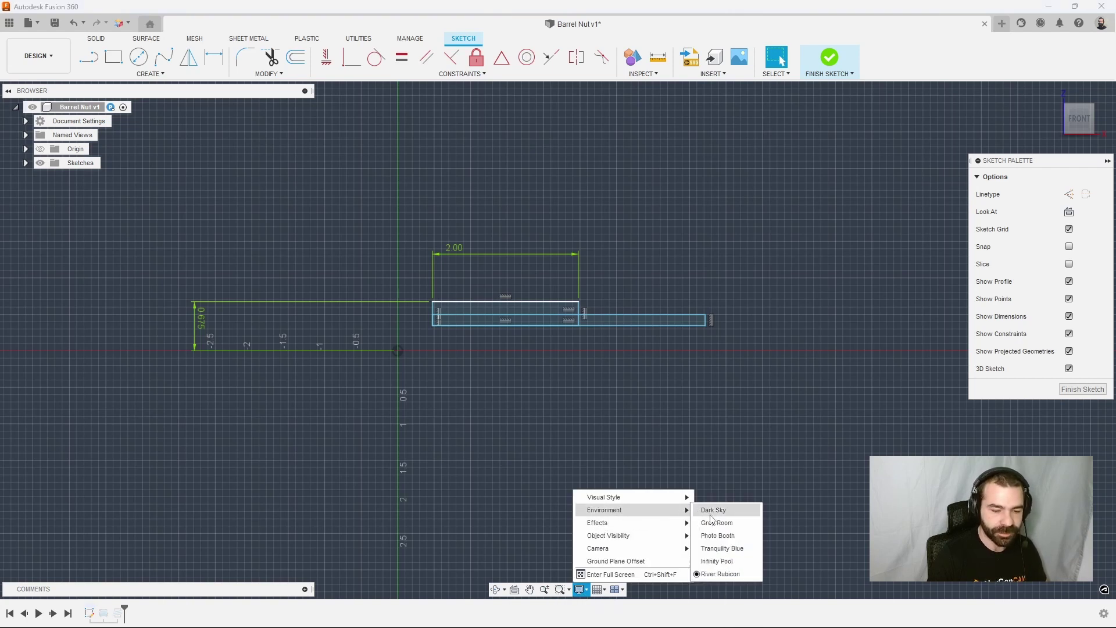
{"action": "left_click", "coordinate": [716, 539]}
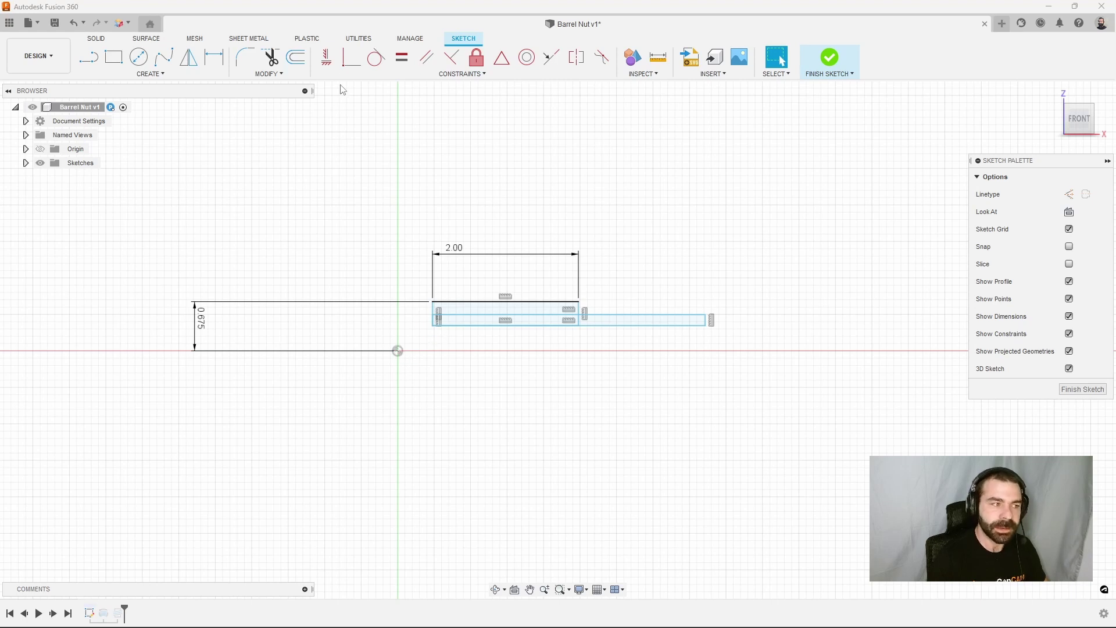
Undo a mistaken Horizontal/Vertical constraint and drag the rectangle's corner left.
{"action": "left_click", "coordinate": [326, 57]}
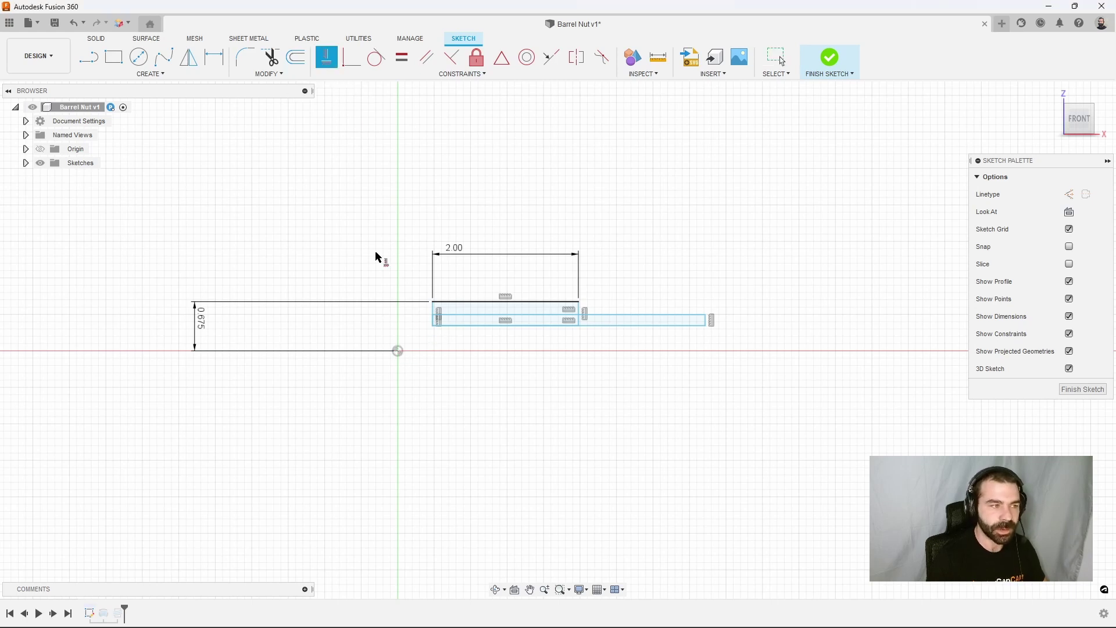
{"action": "left_click", "coordinate": [432, 327]}
{"action": "left_click", "coordinate": [398, 350]}
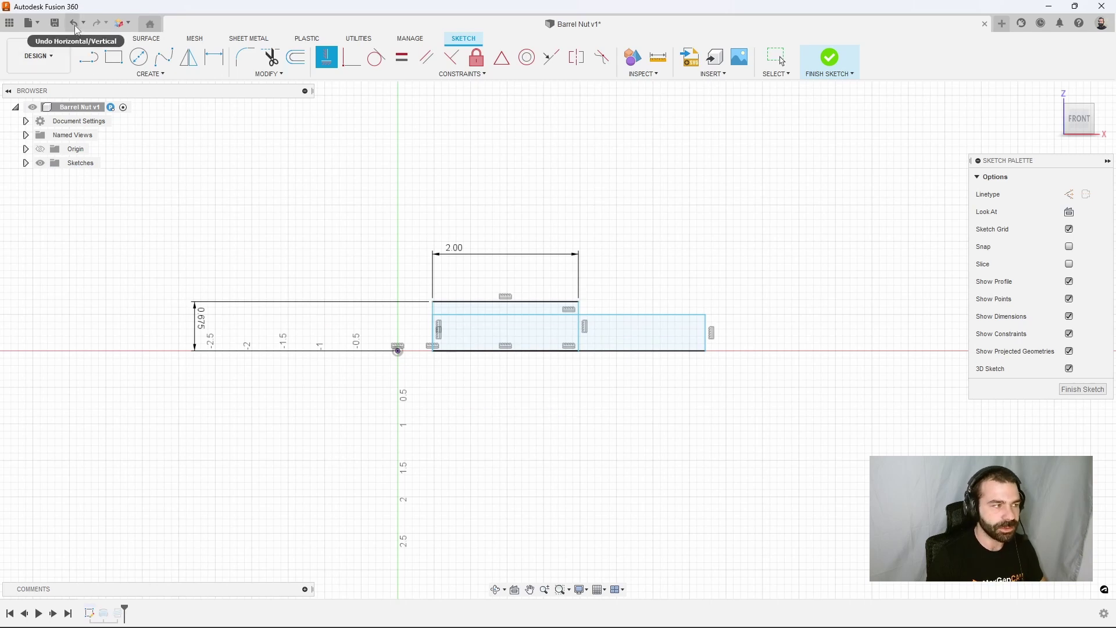
{"action": "key", "text": "Escape"}
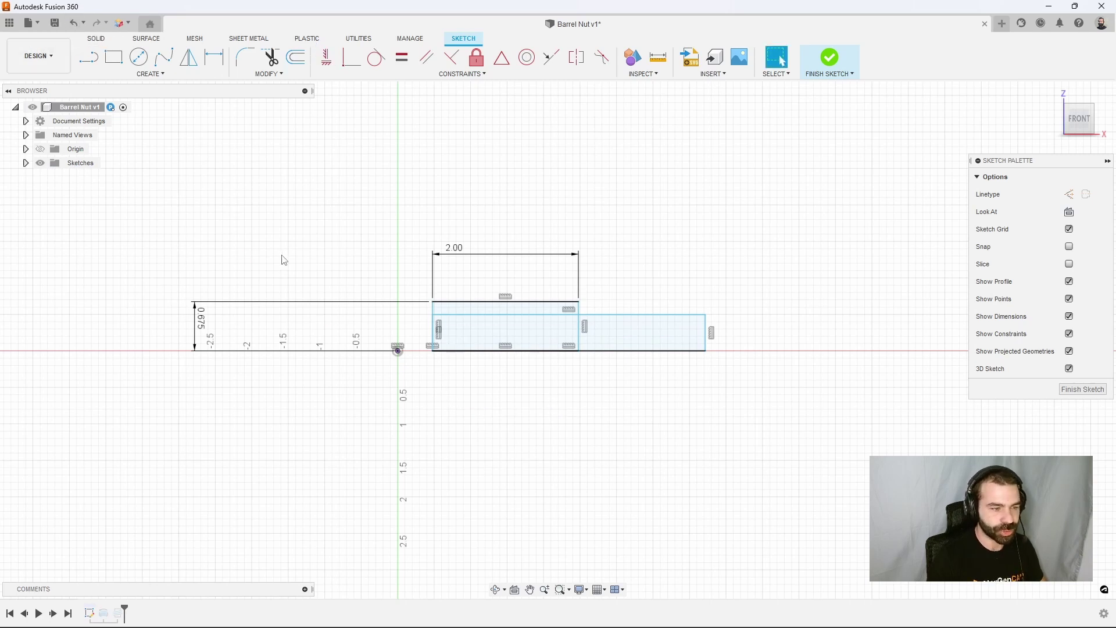
{"action": "key", "text": "ctrl+z"}
{"action": "left_click_drag", "start_coordinate": [434, 326], "coordinate": [402, 326]}
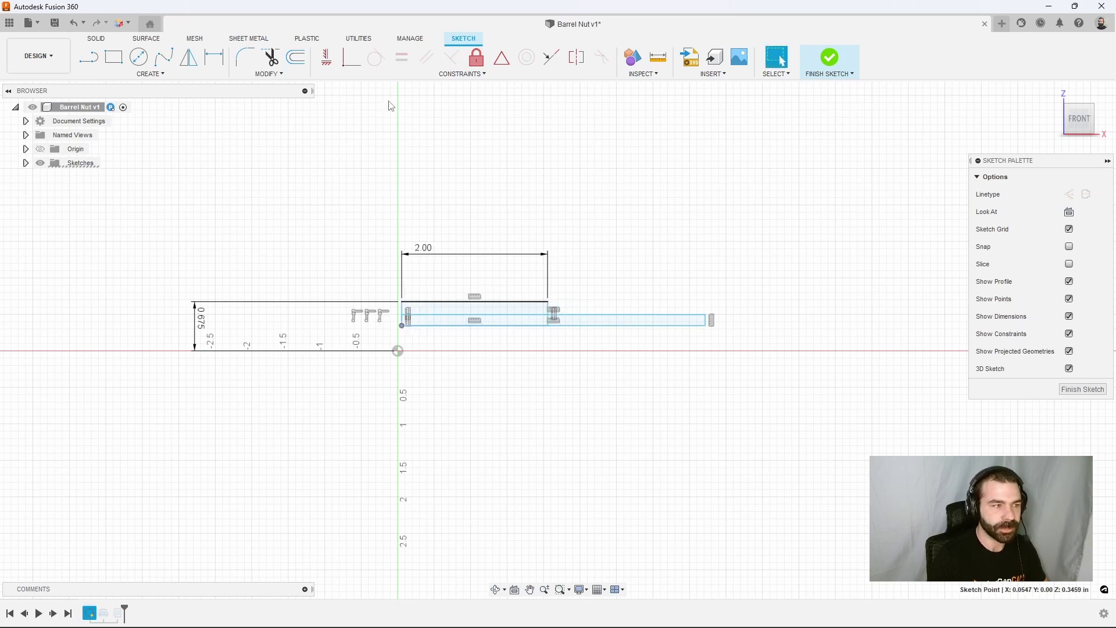
Constrain the rectangle's left corner vertically in line with the origin.
{"action": "left_click", "coordinate": [326, 57]}
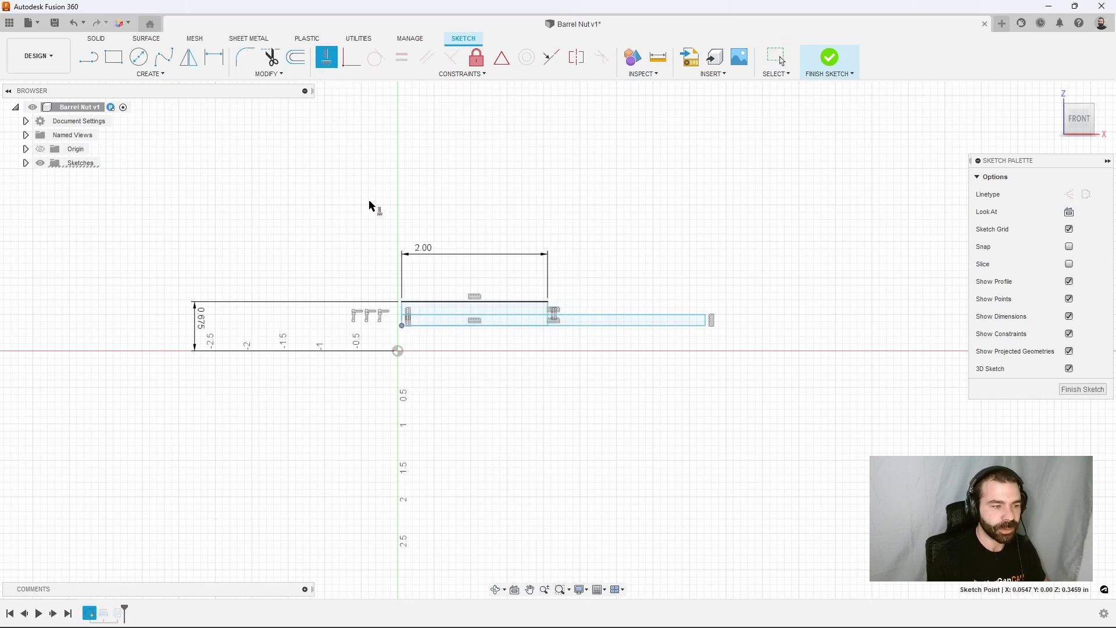
{"action": "left_click", "coordinate": [402, 326]}
{"action": "left_click", "coordinate": [398, 350]}
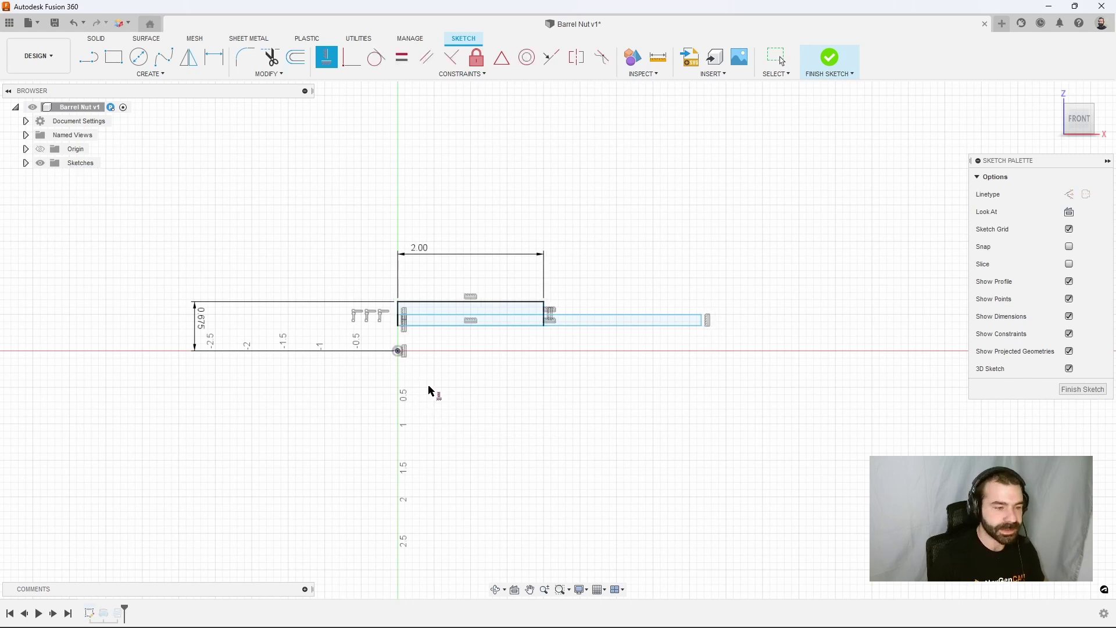
{"action": "key", "text": "Escape"}
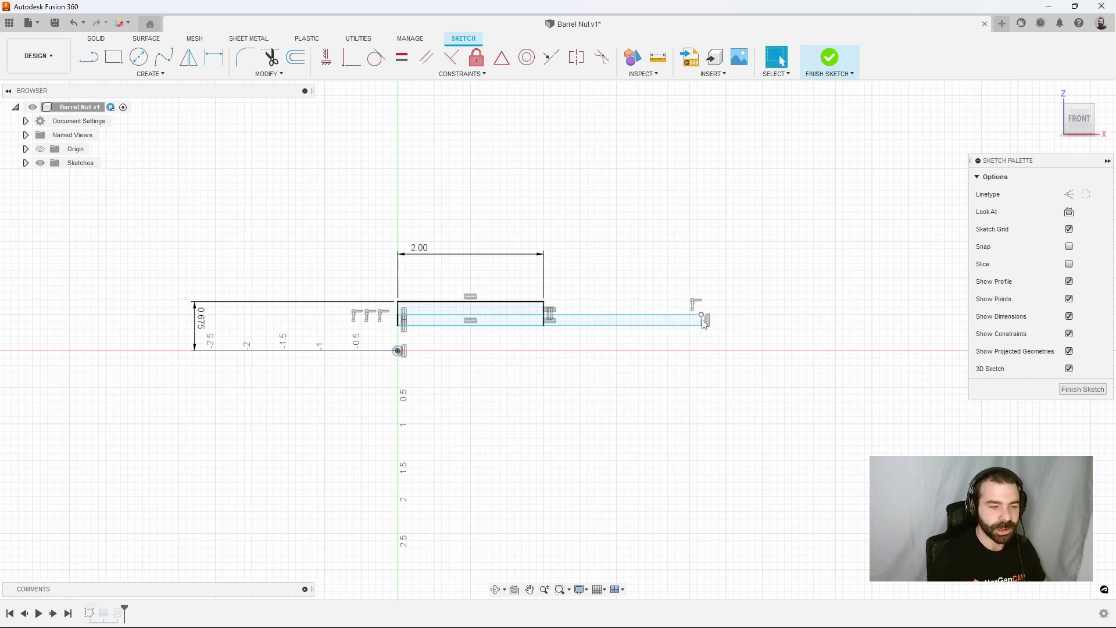
Shorten the construction line and dimension the short inner line to 0.50 in.
{"action": "left_click_drag", "start_coordinate": [703, 320], "coordinate": [450, 315]}
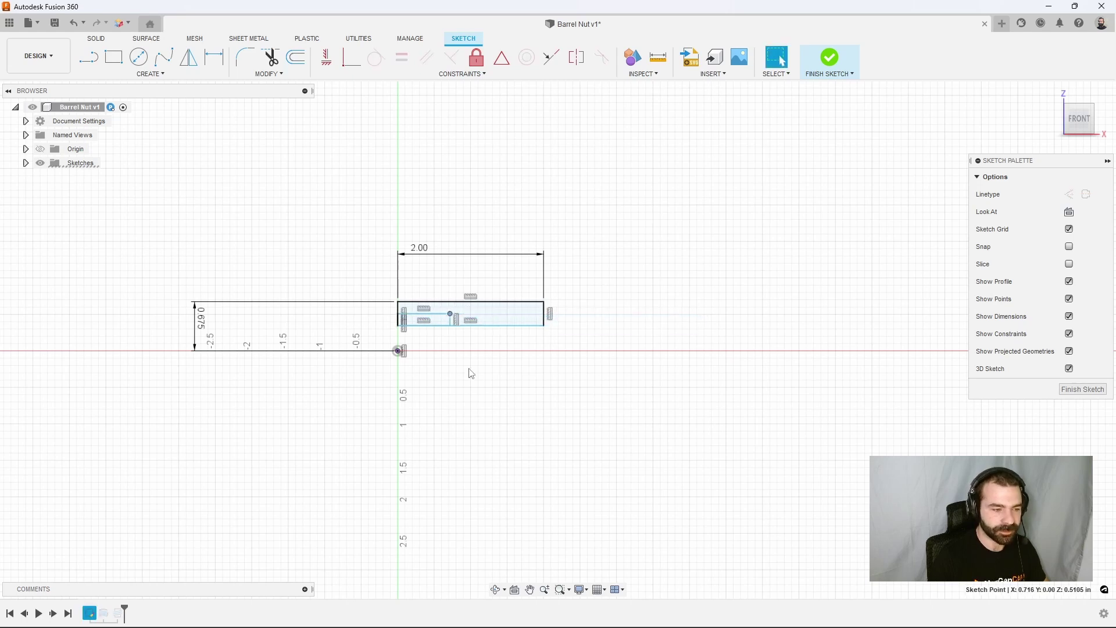
{"action": "scroll", "coordinate": [442, 340], "scroll_direction": "up", "scroll_amount": 2}
{"action": "key", "text": "d"}
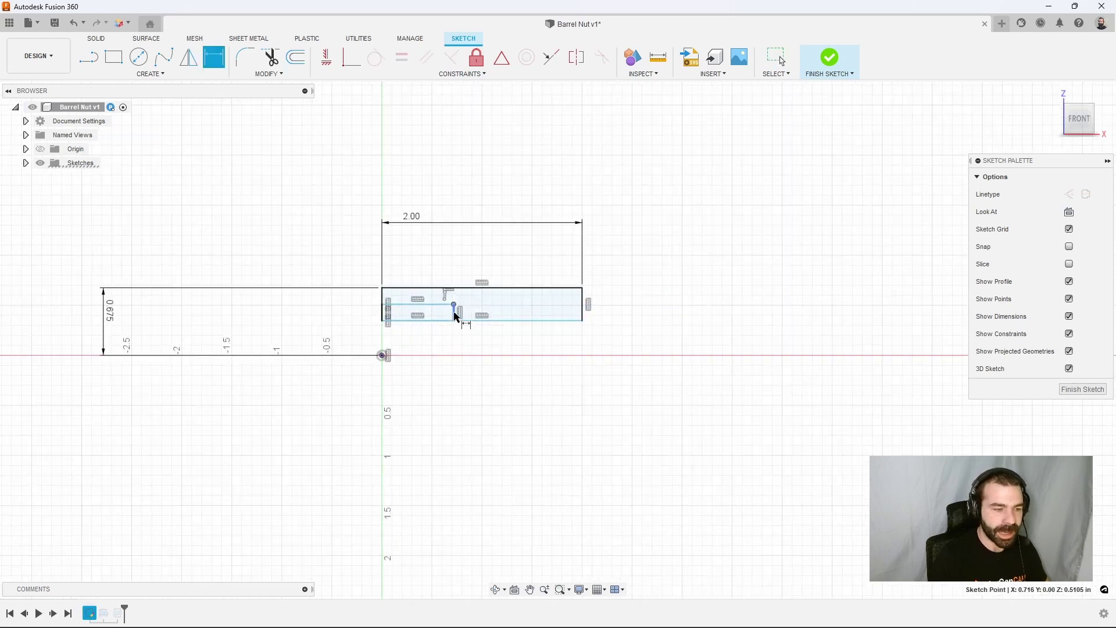
{"action": "key", "text": "Escape"}
{"action": "key", "text": "d"}
{"action": "left_click", "coordinate": [420, 304]}
{"action": "left_click", "coordinate": [430, 265]}
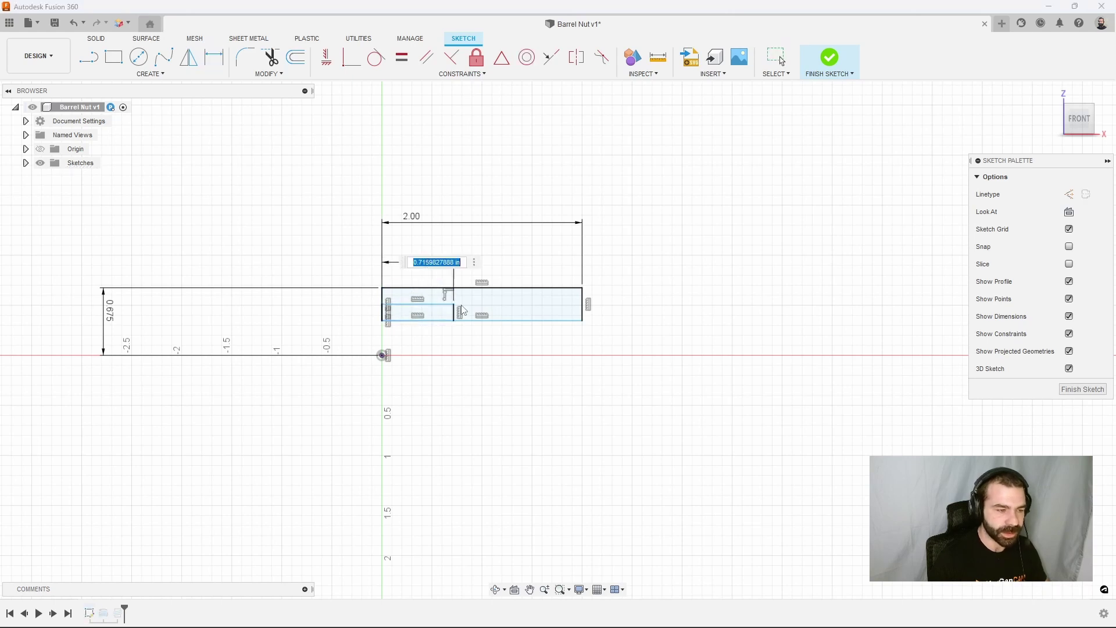
{"action": "key", "text": "BackSpace"}
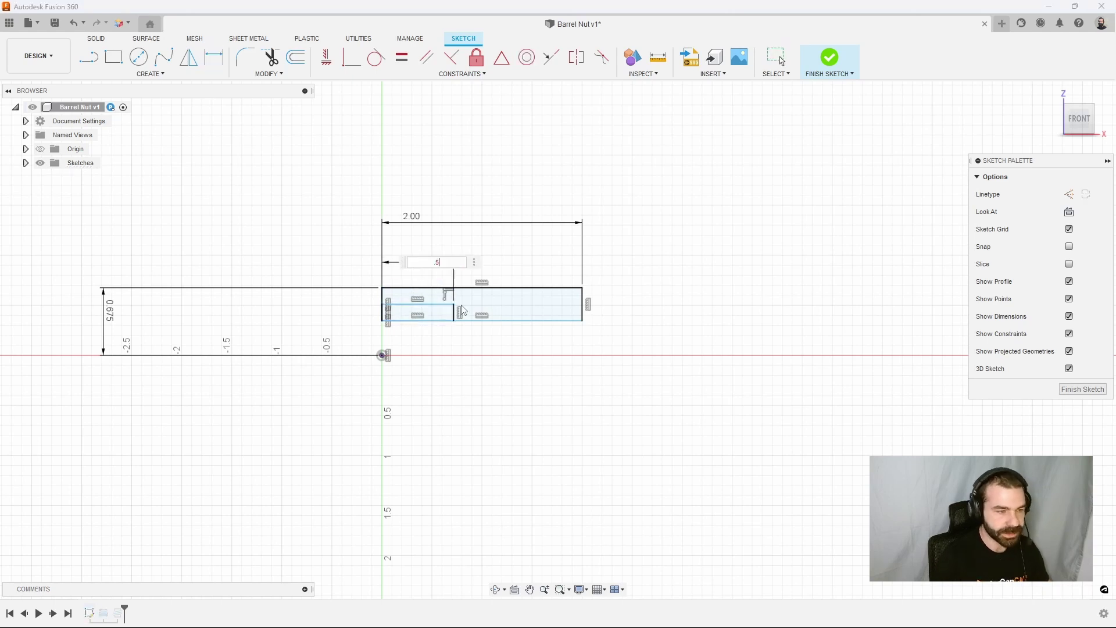
{"action": "type", "text": ".5"}
{"action": "key", "text": "Return"}
Dimension the profile's bottom line 1/2 in from the origin and reposition the inner line.
{"action": "key", "text": "d"}
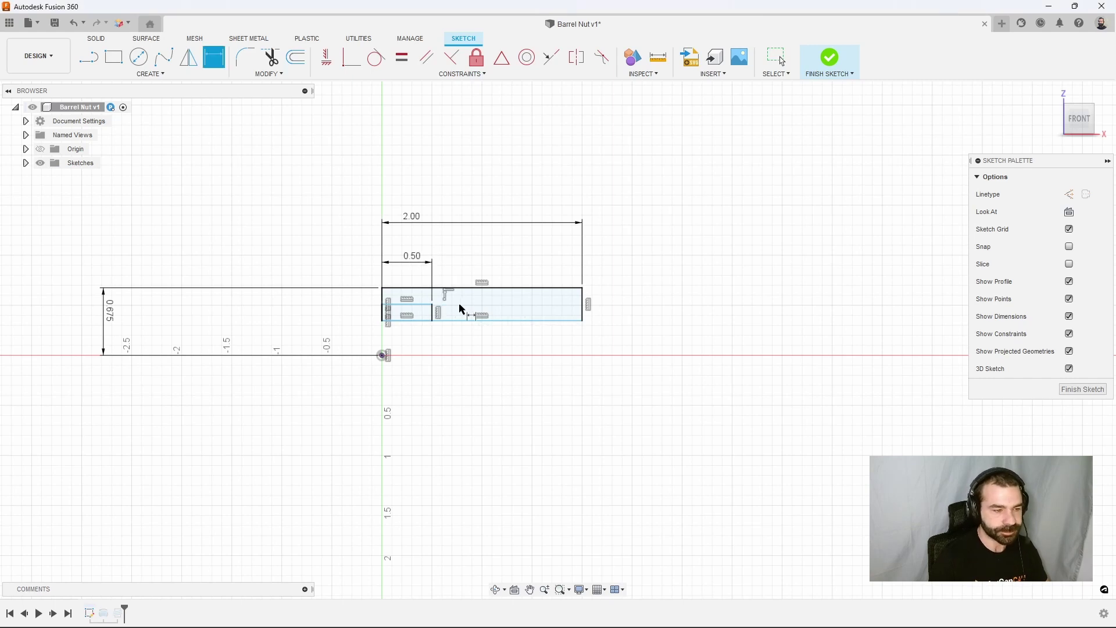
{"action": "left_click", "coordinate": [562, 322]}
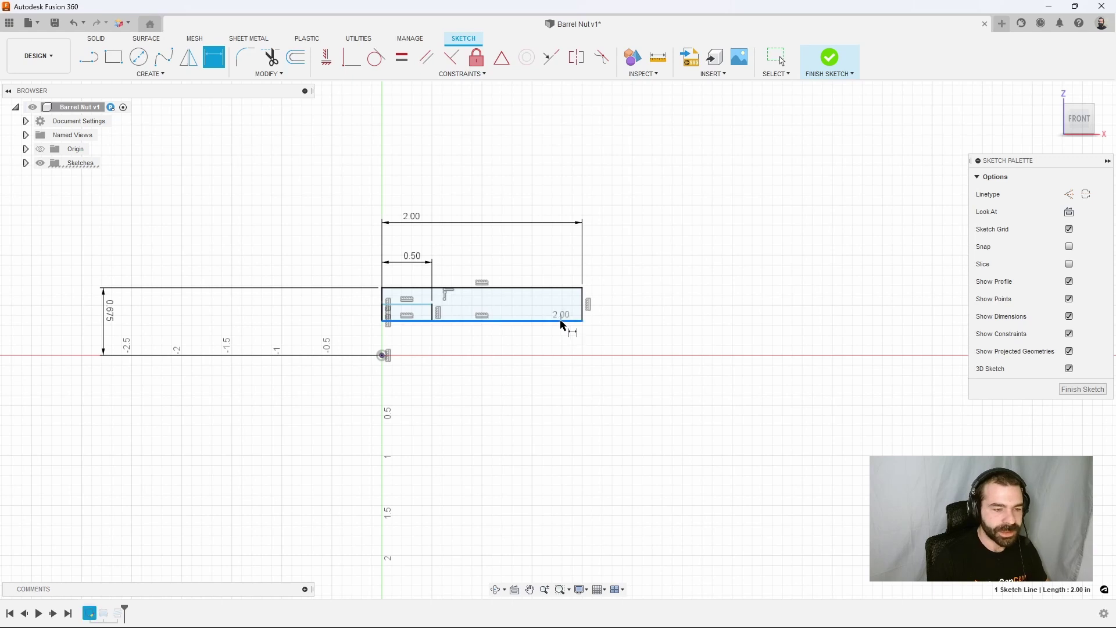
{"action": "left_click", "coordinate": [382, 355]}
{"action": "left_click", "coordinate": [638, 348]}
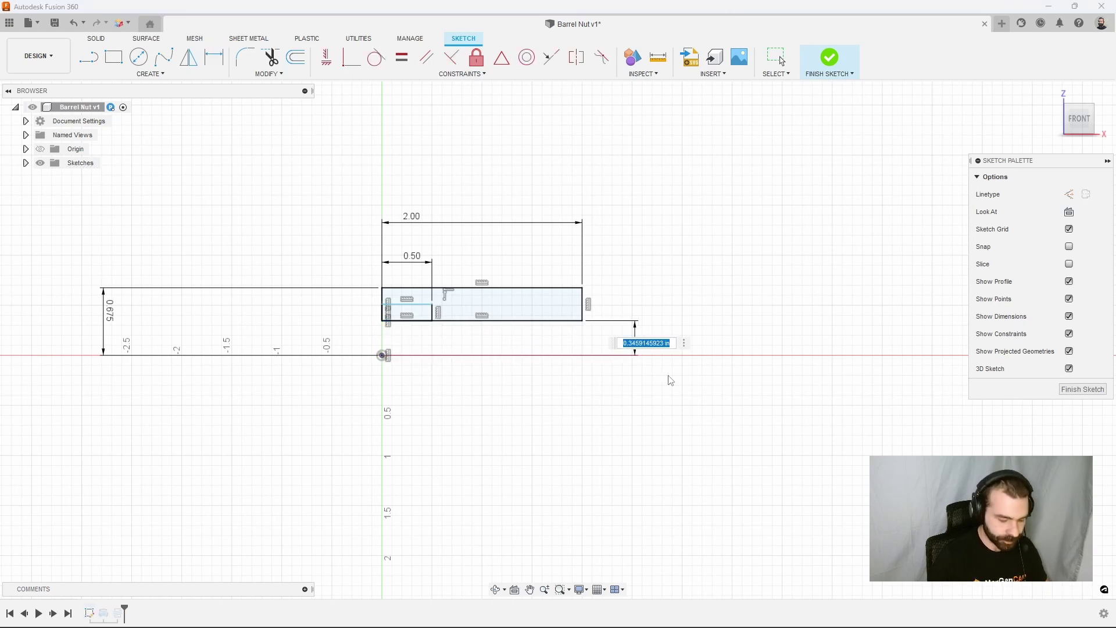
{"action": "type", "text": "1/2"}
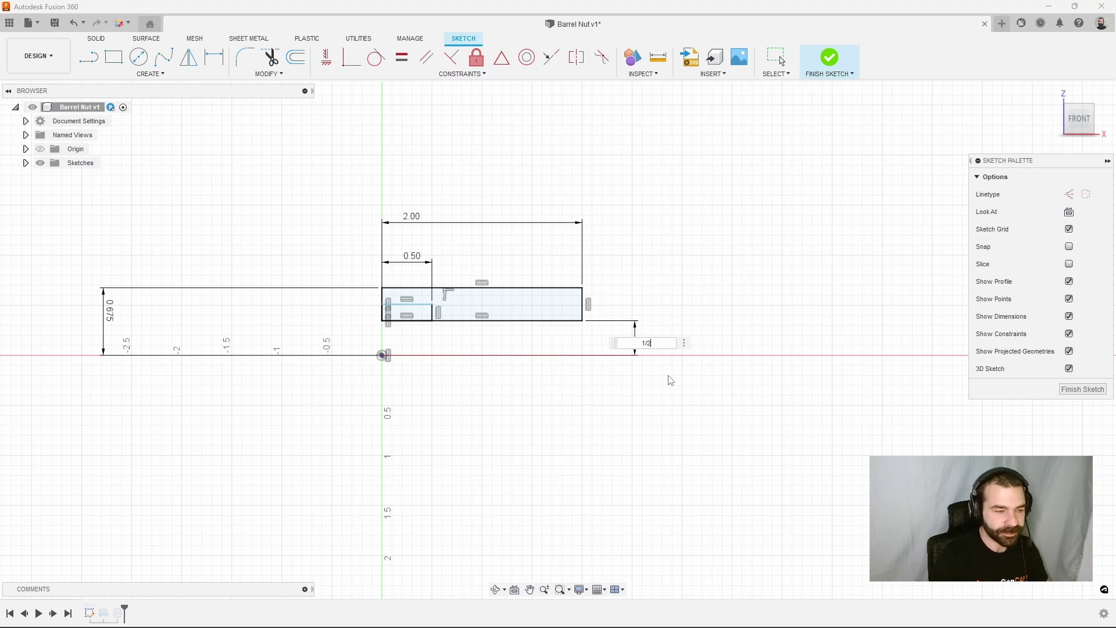
{"action": "key", "text": "Return"}
{"action": "scroll", "coordinate": [407, 299], "scroll_direction": "up", "scroll_amount": 3}
{"action": "scroll", "coordinate": [401, 300], "scroll_direction": "up", "scroll_amount": 4}
{"action": "key", "text": "Escape"}
{"action": "left_click", "coordinate": [431, 321]}
{"action": "left_click_drag", "start_coordinate": [431, 321], "coordinate": [442, 297]}
{"action": "scroll", "coordinate": [361, 312], "scroll_direction": "down", "scroll_amount": 2}
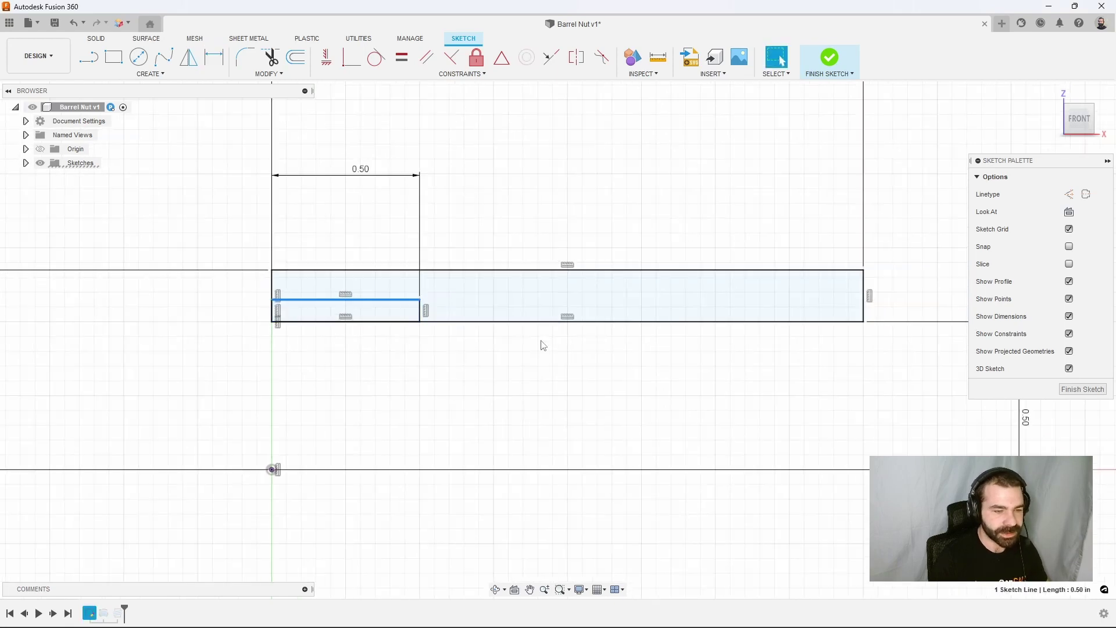
Finish the sketch so the threaded cylinder rebuilds, viewed at an angle.
{"action": "left_click", "coordinate": [1082, 389]}
{"action": "middle_click_drag", "start_coordinate": [600, 373], "coordinate": [661, 383], "text": "shift"}
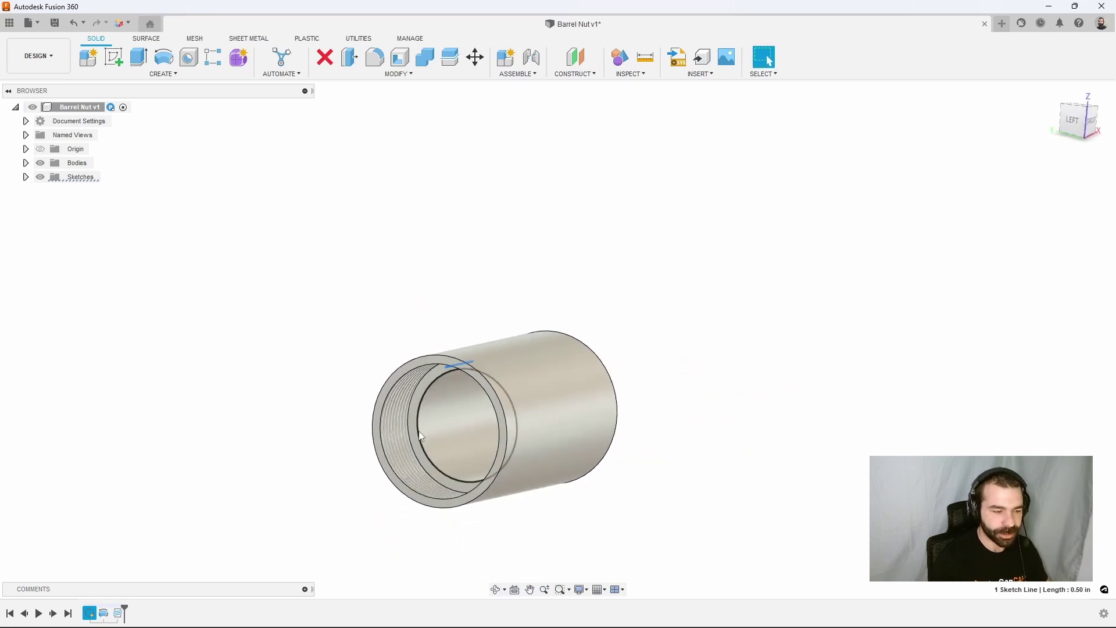
{"action": "scroll", "coordinate": [407, 431], "scroll_direction": "up", "scroll_amount": 2}
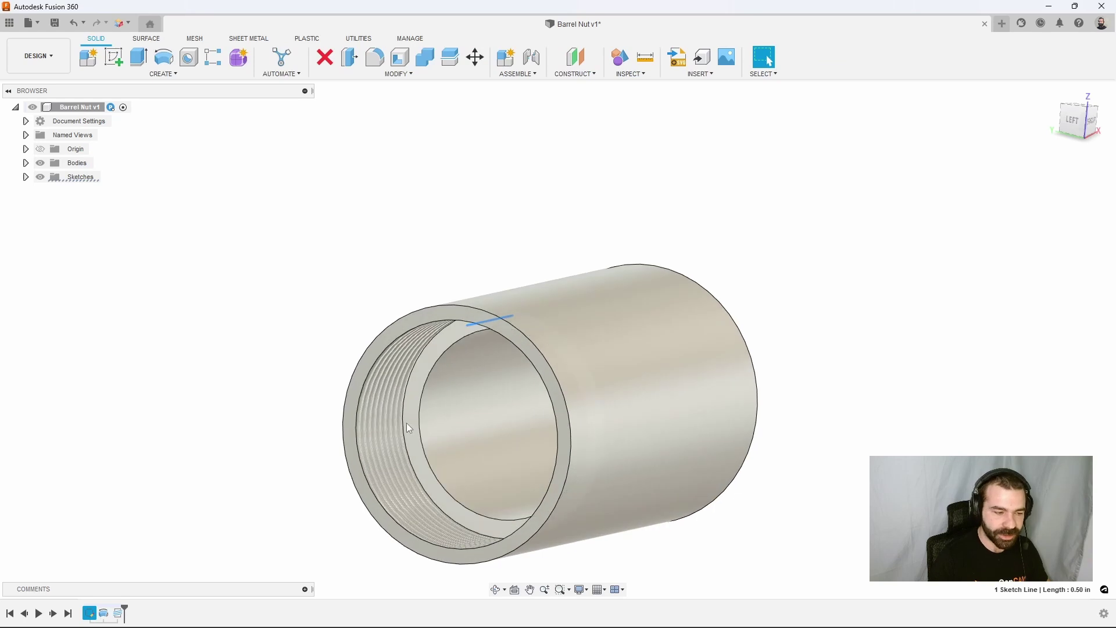
{"action": "left_click", "coordinate": [367, 265]}
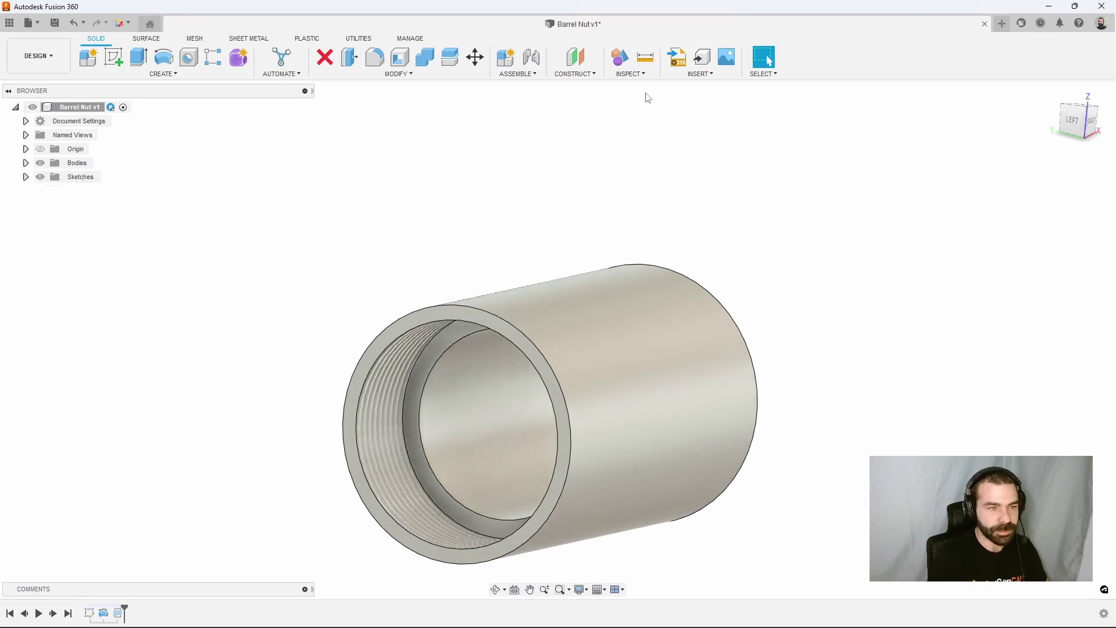
Measure the plain bore (1.00 in) and threaded bore (1.194 in) diameters, then turn toward the front view.
{"action": "left_click", "coordinate": [645, 58]}
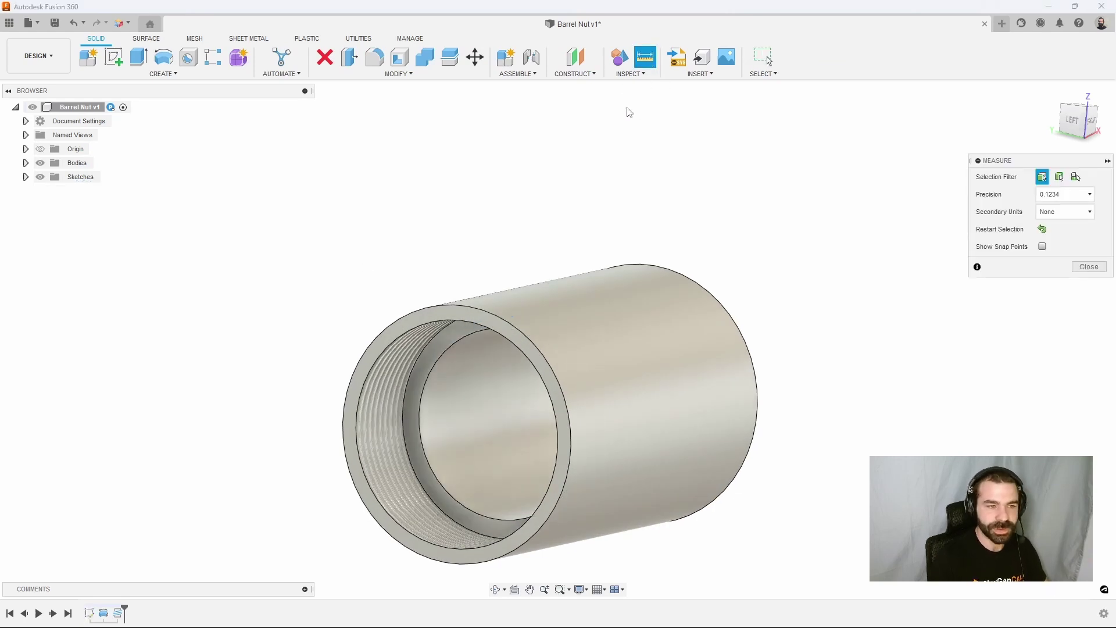
{"action": "left_click", "coordinate": [473, 423]}
{"action": "left_click", "coordinate": [473, 423]}
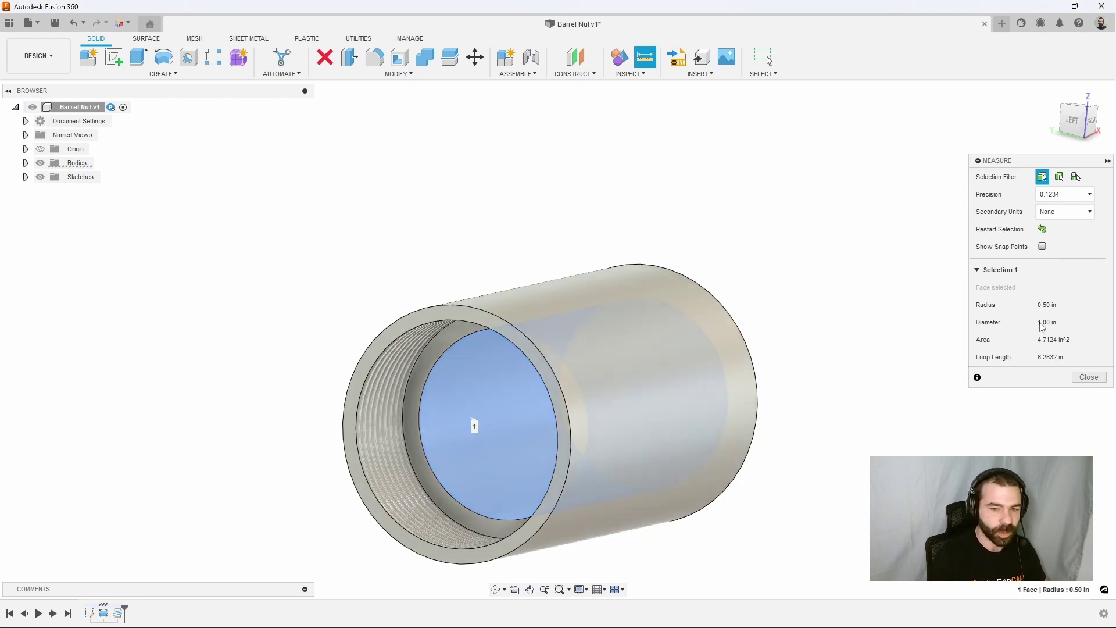
{"action": "left_click", "coordinate": [1043, 229]}
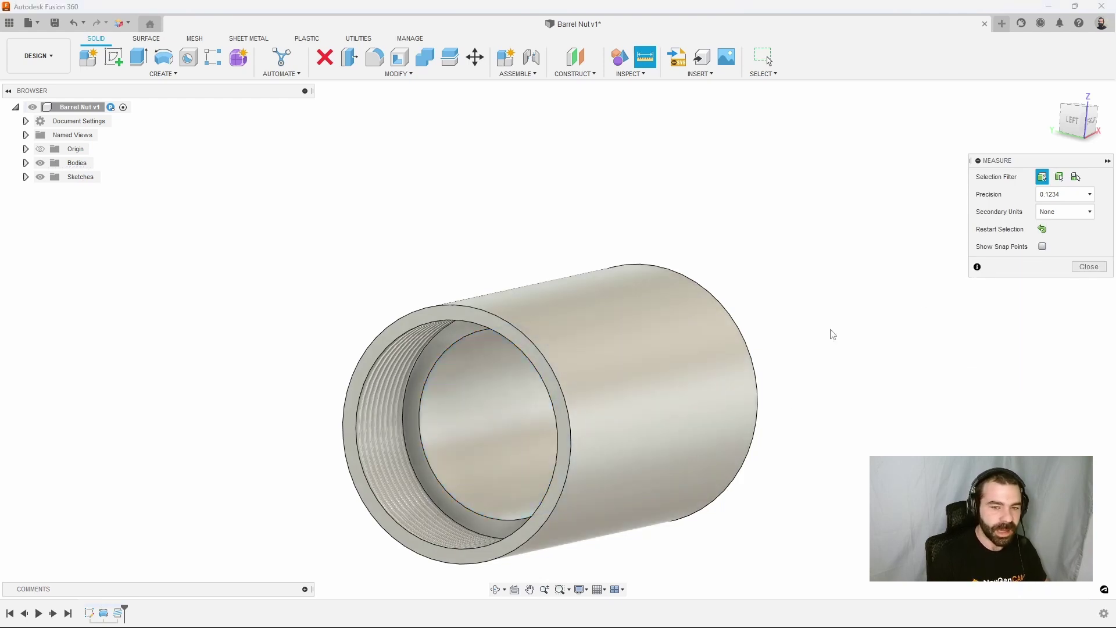
{"action": "left_click", "coordinate": [390, 475]}
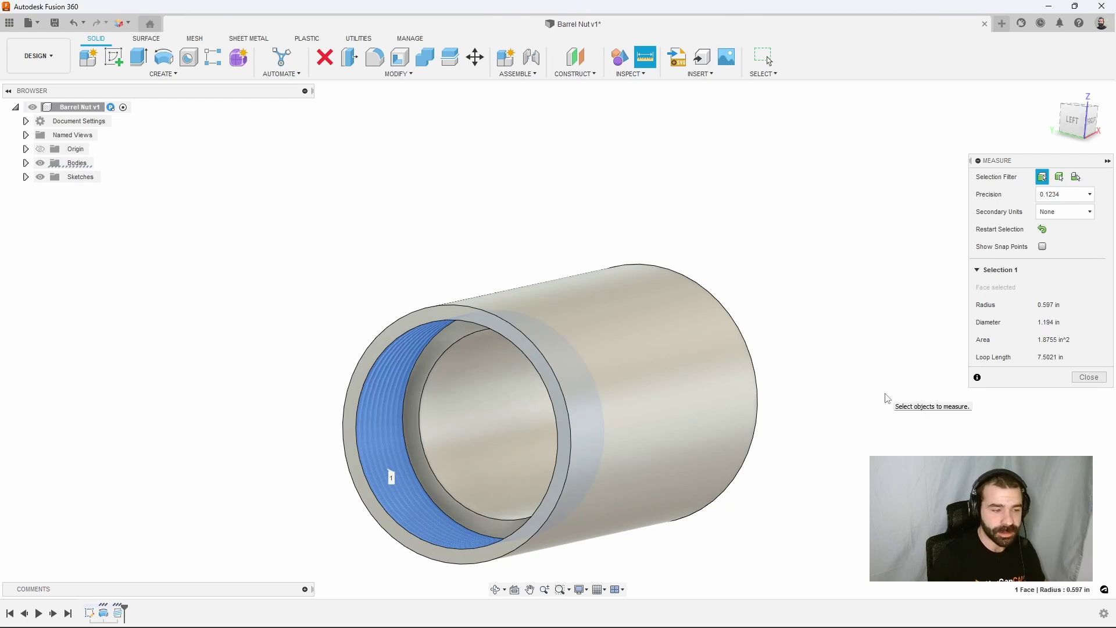
{"action": "left_click", "coordinate": [1091, 378]}
{"action": "middle_click_drag", "start_coordinate": [655, 404], "coordinate": [601, 392], "text": "shift"}
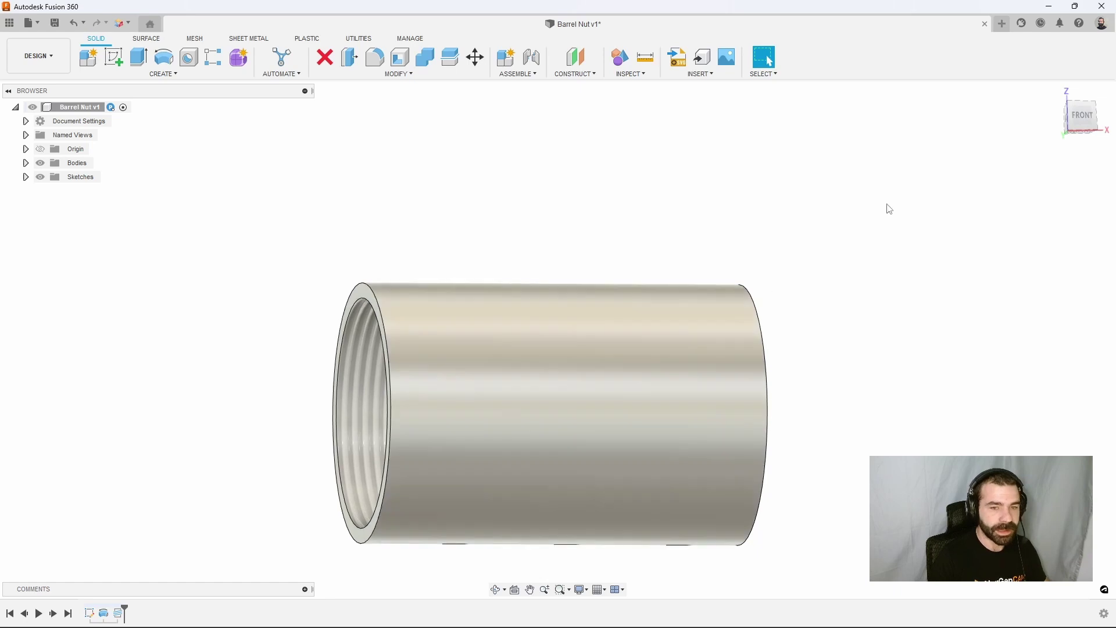
Reopen the profile sketch in front view and draw a small rectangle above the profile.
{"action": "left_click", "coordinate": [1083, 117]}
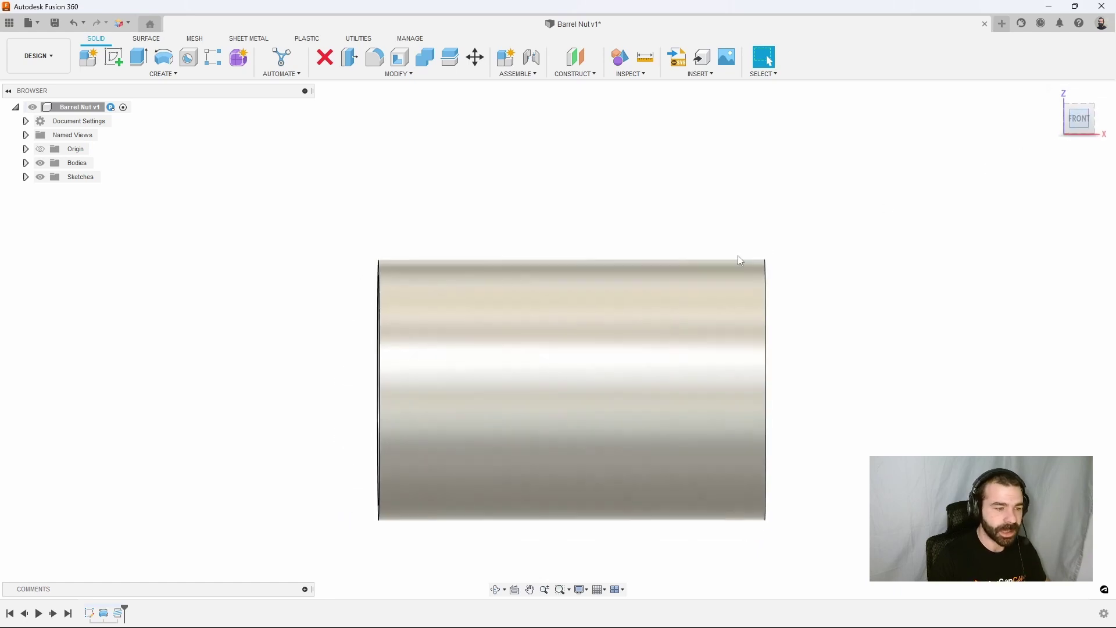
{"action": "right_click", "coordinate": [91, 616]}
{"action": "left_click", "coordinate": [131, 496]}
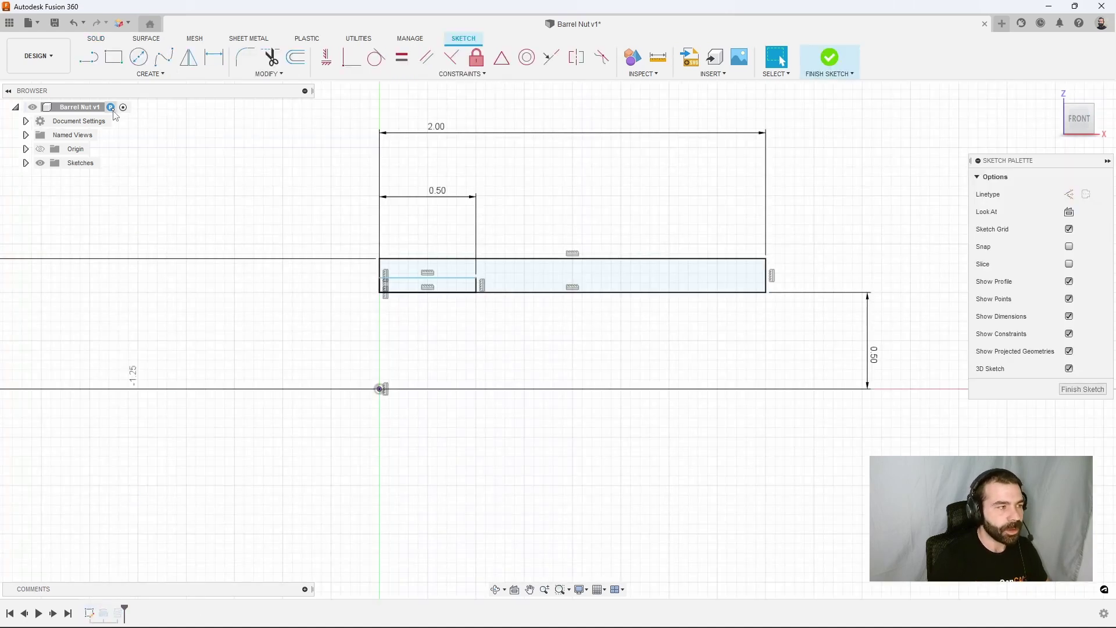
{"action": "left_click", "coordinate": [113, 56]}
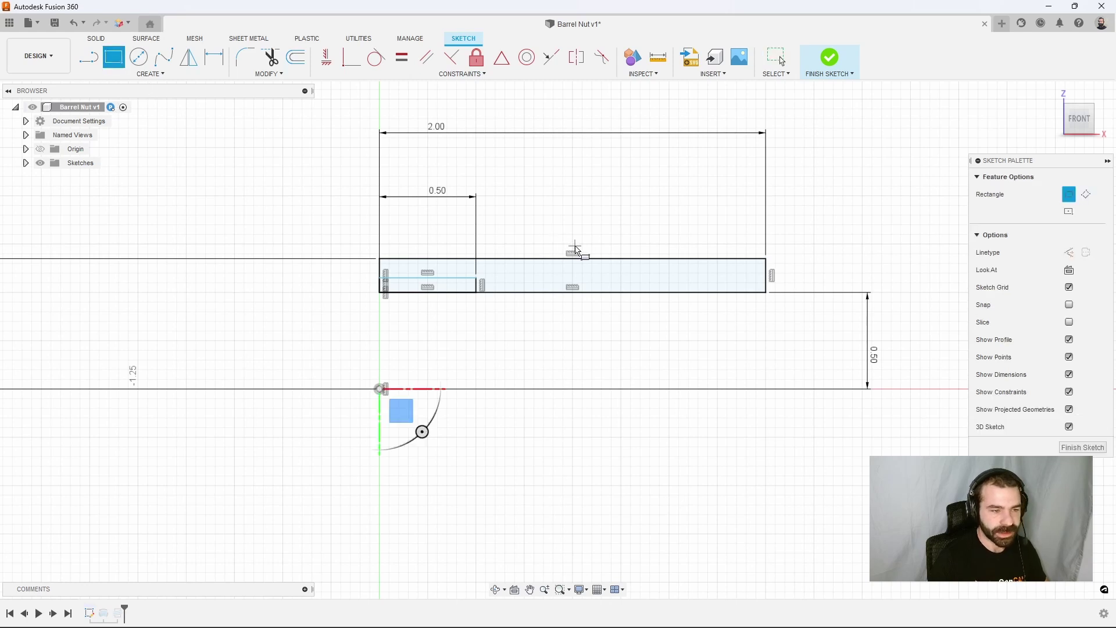
{"action": "left_click", "coordinate": [552, 231]}
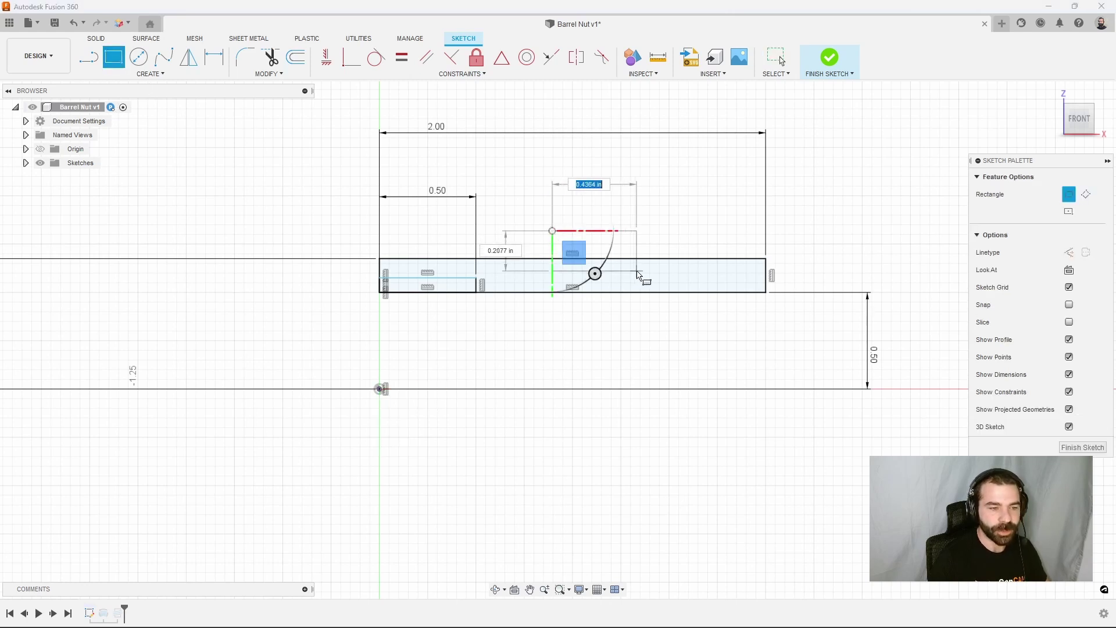
{"action": "left_click", "coordinate": [637, 271]}
{"action": "left_click", "coordinate": [637, 270]}
Dimension the rectangle's right edge 0.50 in from the profile's right end.
{"action": "key", "text": "d"}
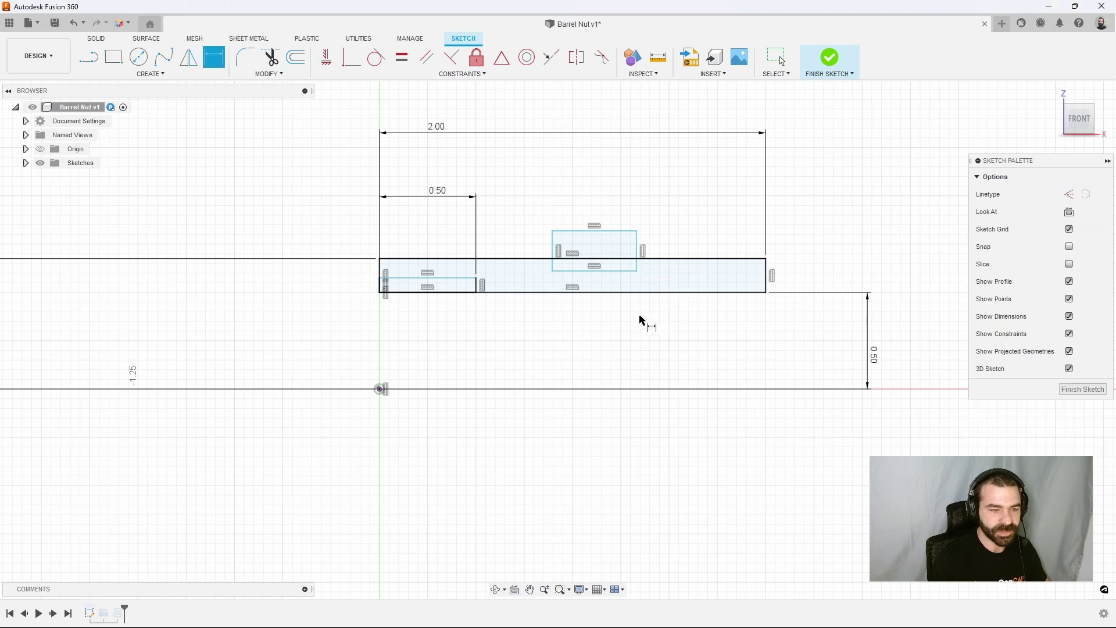
{"action": "left_click", "coordinate": [637, 263]}
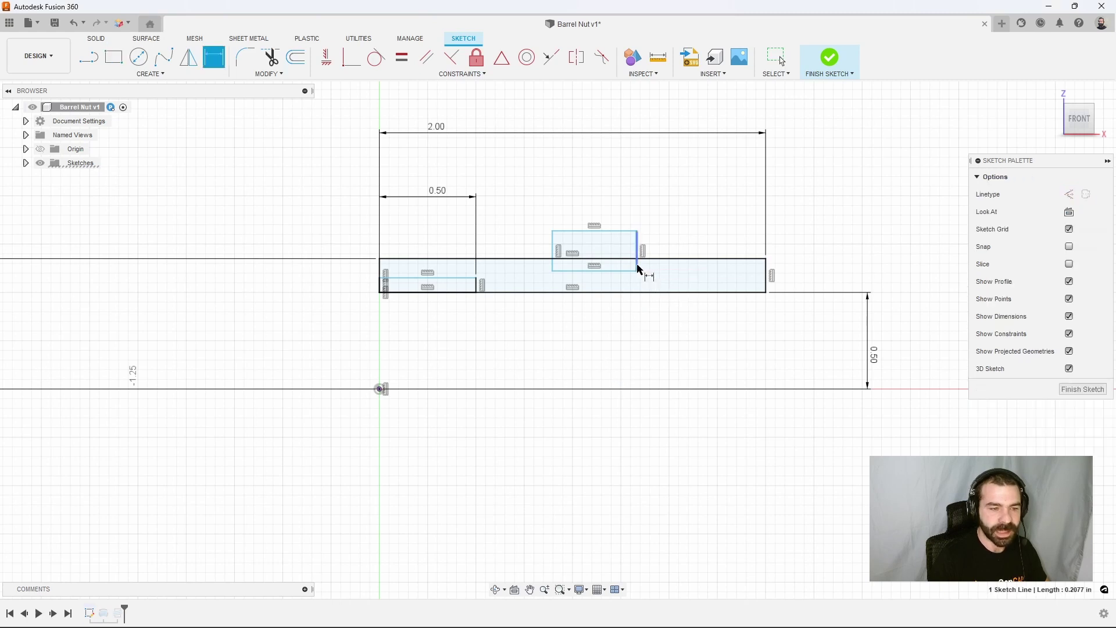
{"action": "left_click", "coordinate": [766, 275]}
{"action": "left_click", "coordinate": [721, 264]}
{"action": "key", "text": "BackSpace"}
{"action": "type", "text": ".5"}
{"action": "key", "text": "Return"}
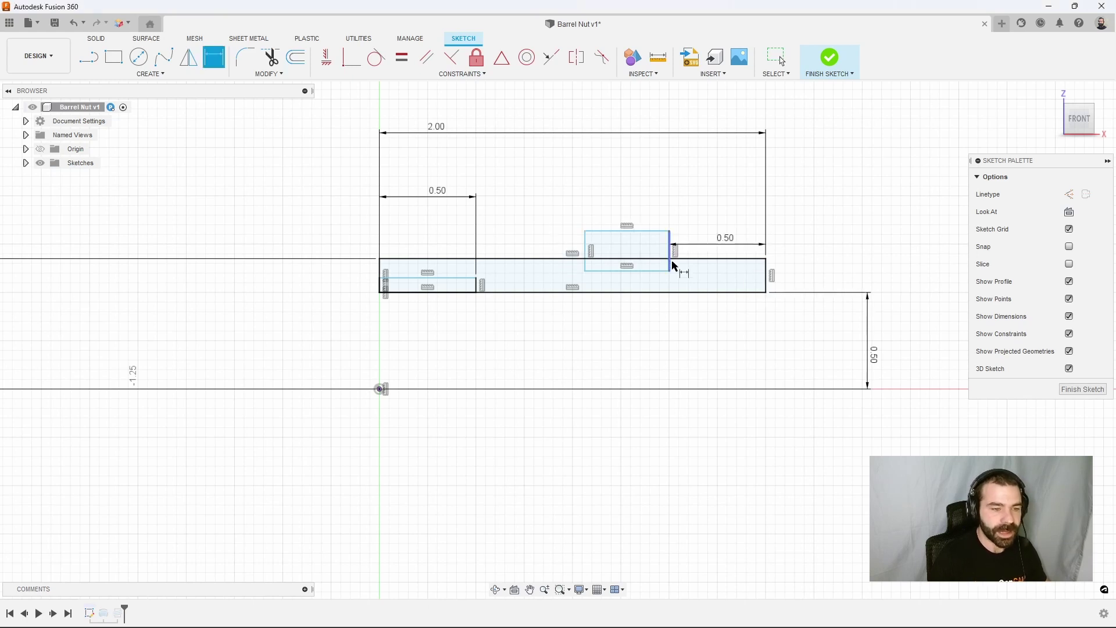
Set the rectangle's width equal to the d6 offset dimension (0.50 in).
{"action": "left_click", "coordinate": [670, 251]}
{"action": "left_click", "coordinate": [586, 250]}
{"action": "left_click", "coordinate": [615, 204]}
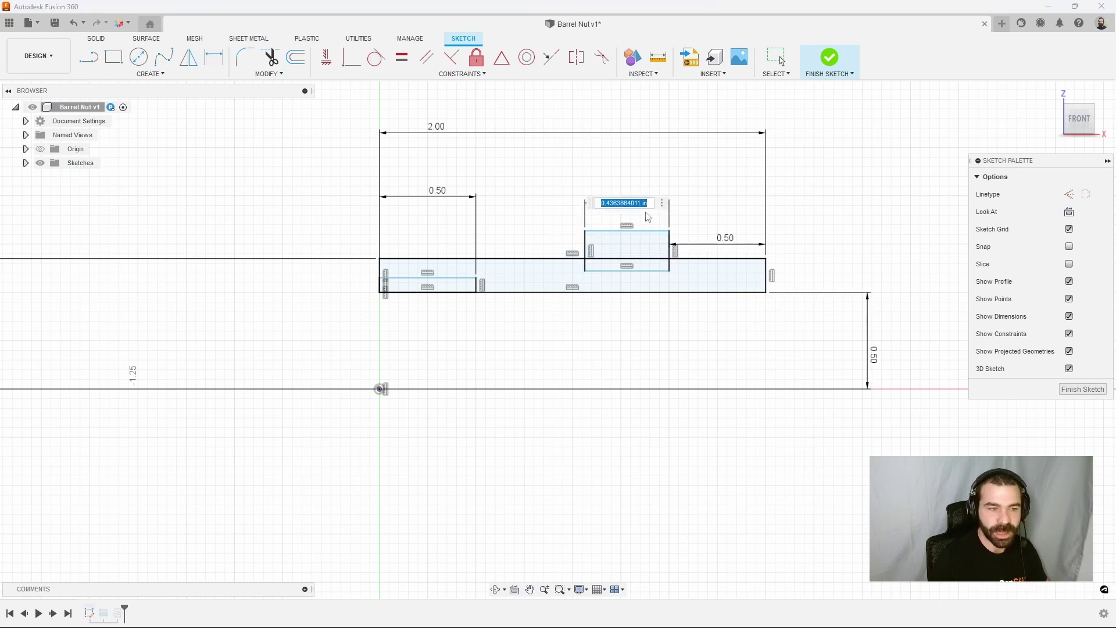
{"action": "left_click", "coordinate": [732, 248]}
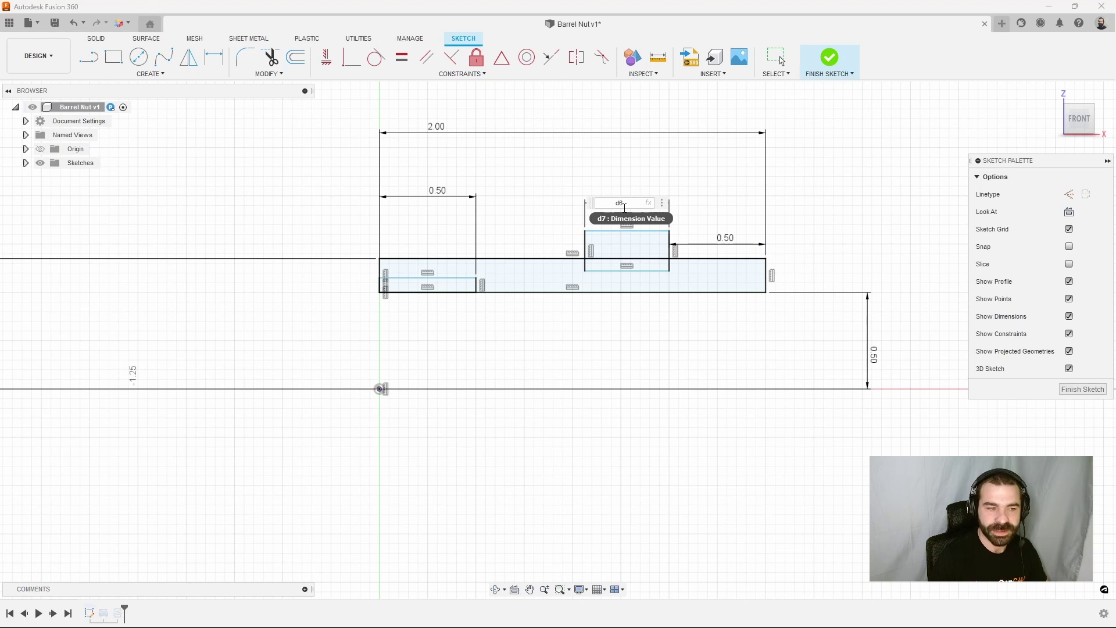
{"action": "key", "text": "Return"}
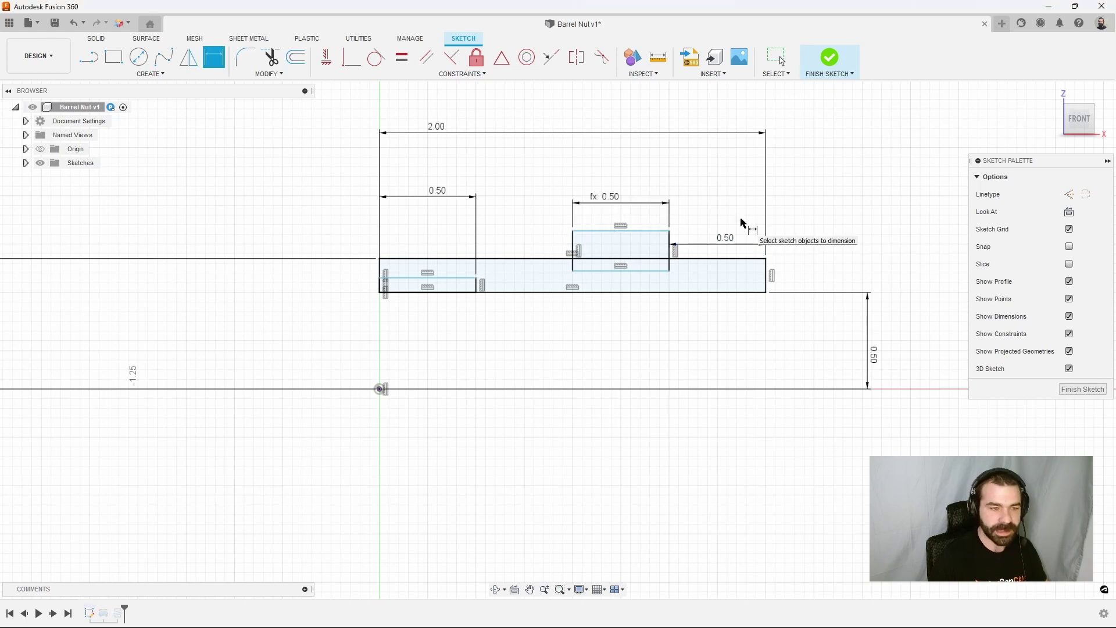
Dimension the rectangle's bottom edge 30mm/2 from the origin point.
{"action": "left_click", "coordinate": [653, 271]}
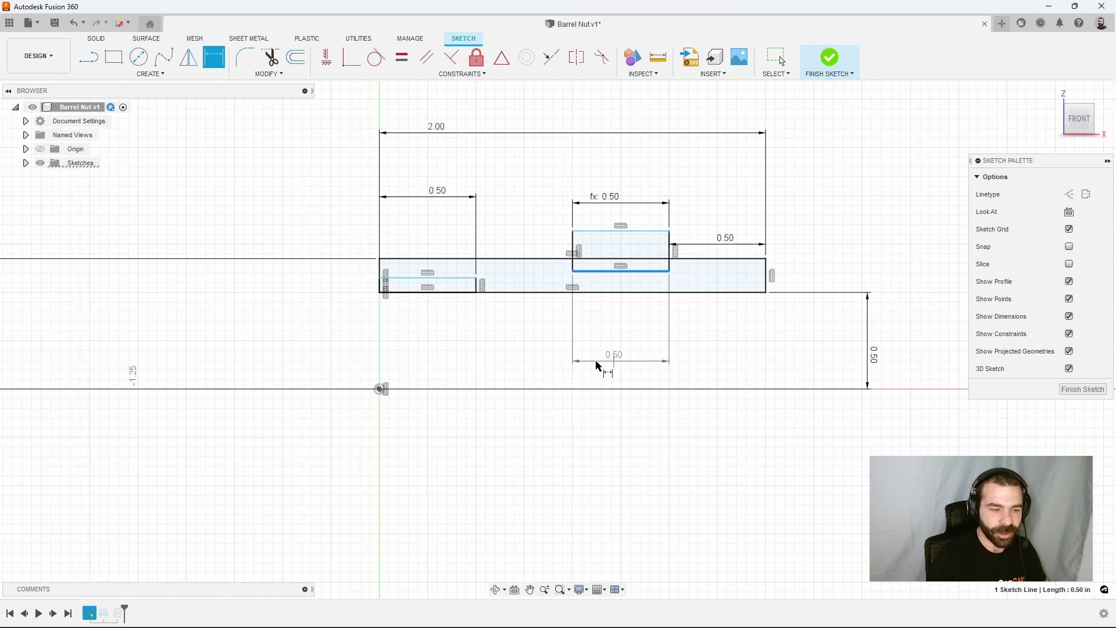
{"action": "left_click", "coordinate": [380, 389]}
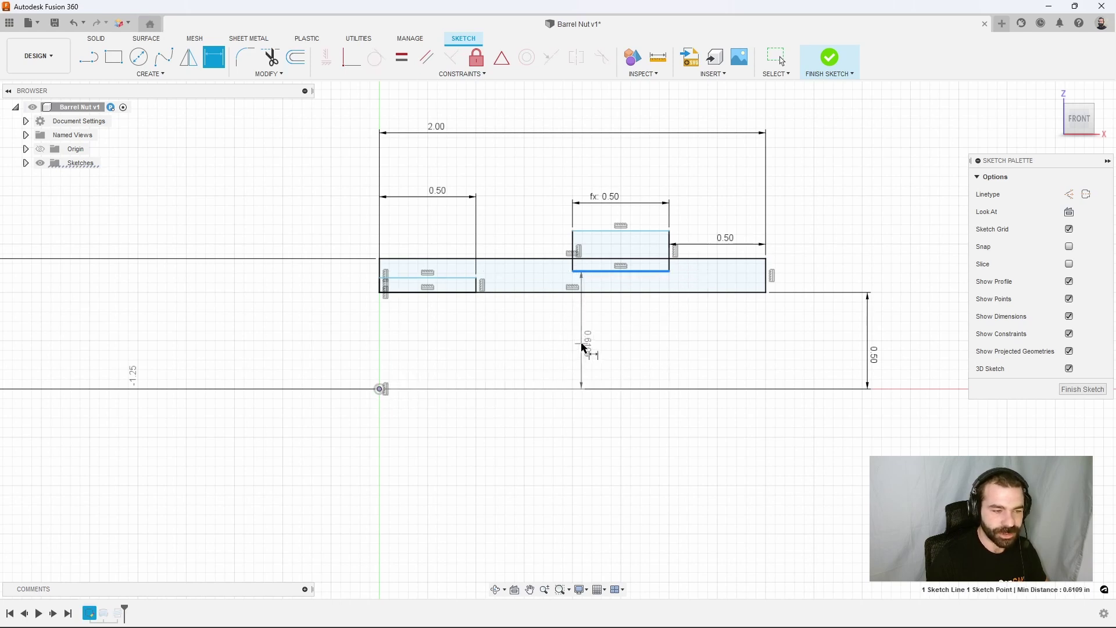
{"action": "left_click", "coordinate": [621, 349]}
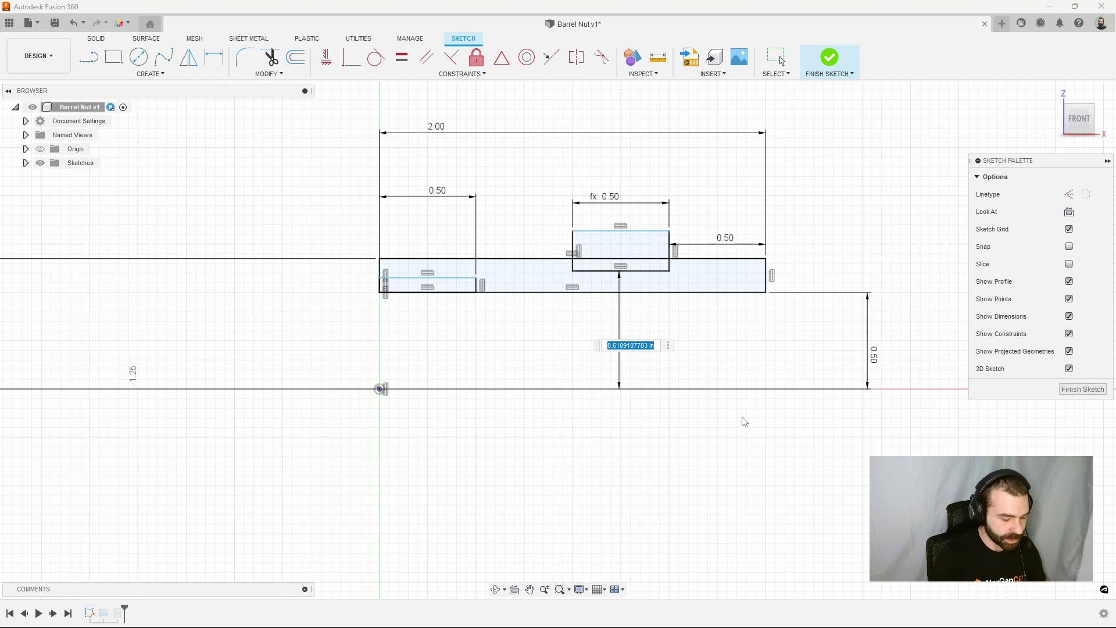
{"action": "type", "text": "30"}
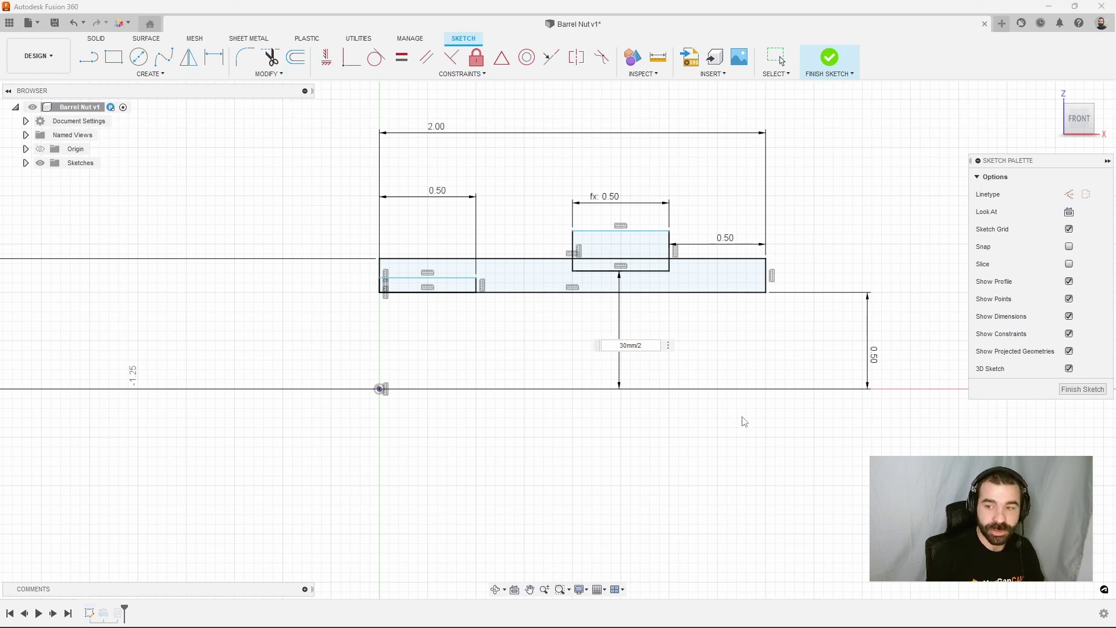
{"action": "type", "text": "mm/2"}
{"action": "key", "text": "Return"}
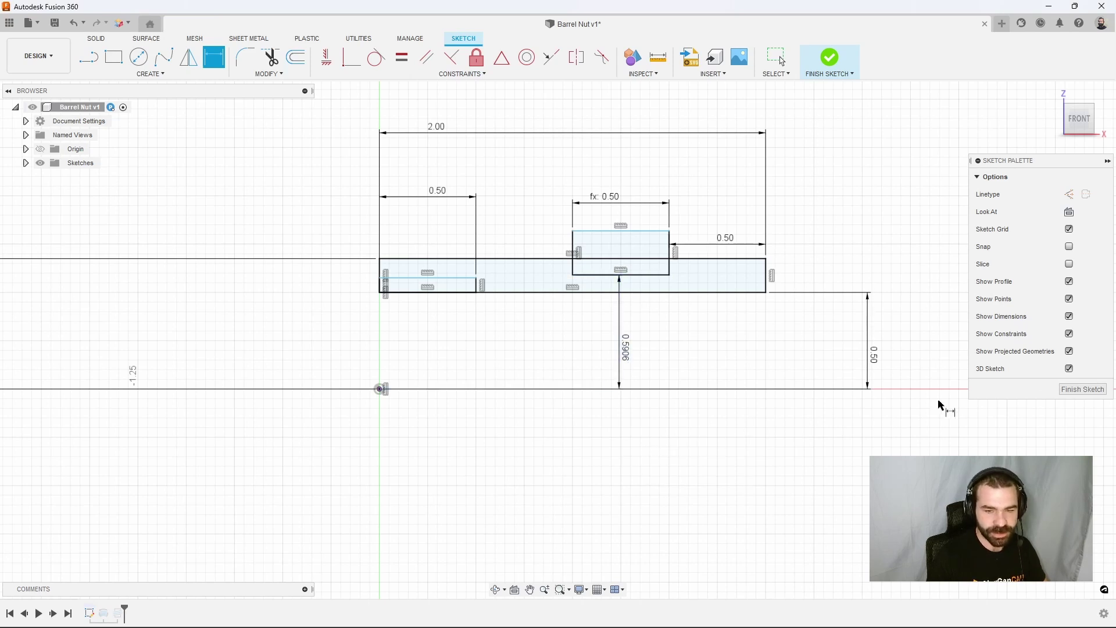
Finish the sketch and make Sketch1 visible from the model tree.
{"action": "left_click", "coordinate": [1077, 389]}
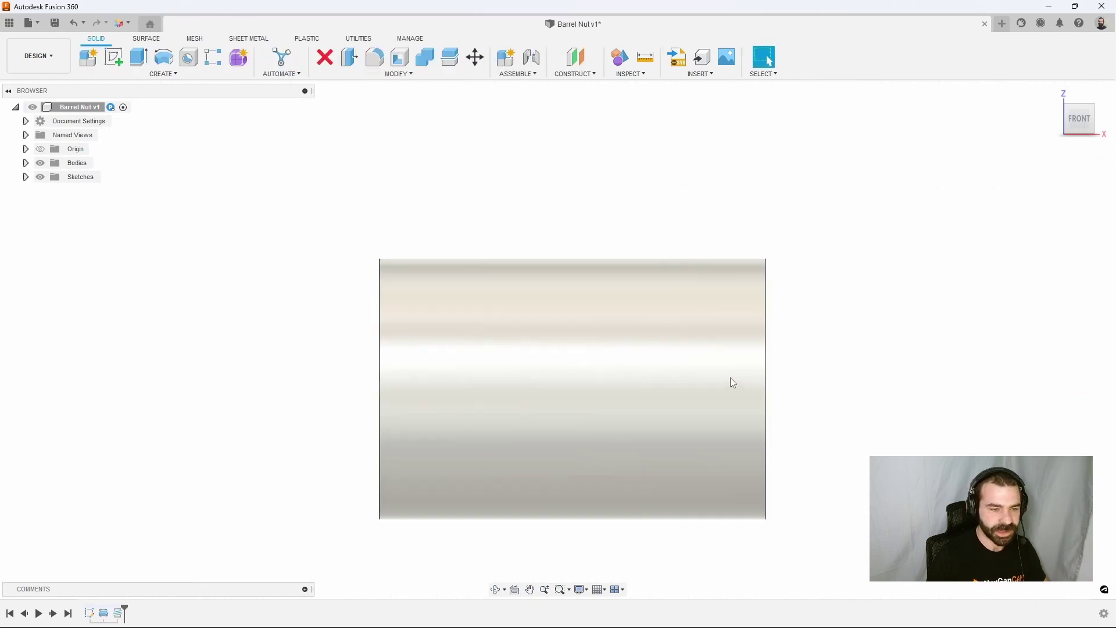
{"action": "scroll", "coordinate": [542, 352], "scroll_direction": "down", "scroll_amount": 2}
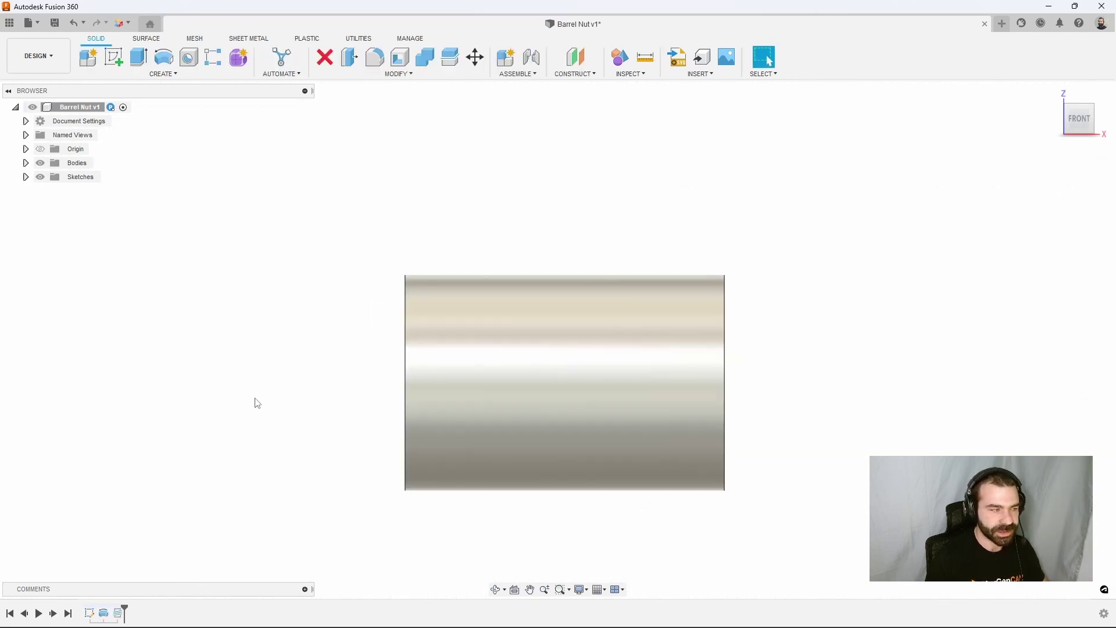
{"action": "left_click", "coordinate": [26, 178]}
{"action": "left_click", "coordinate": [67, 191]}
{"action": "left_click", "coordinate": [53, 192]}
{"action": "left_click", "coordinate": [52, 191]}
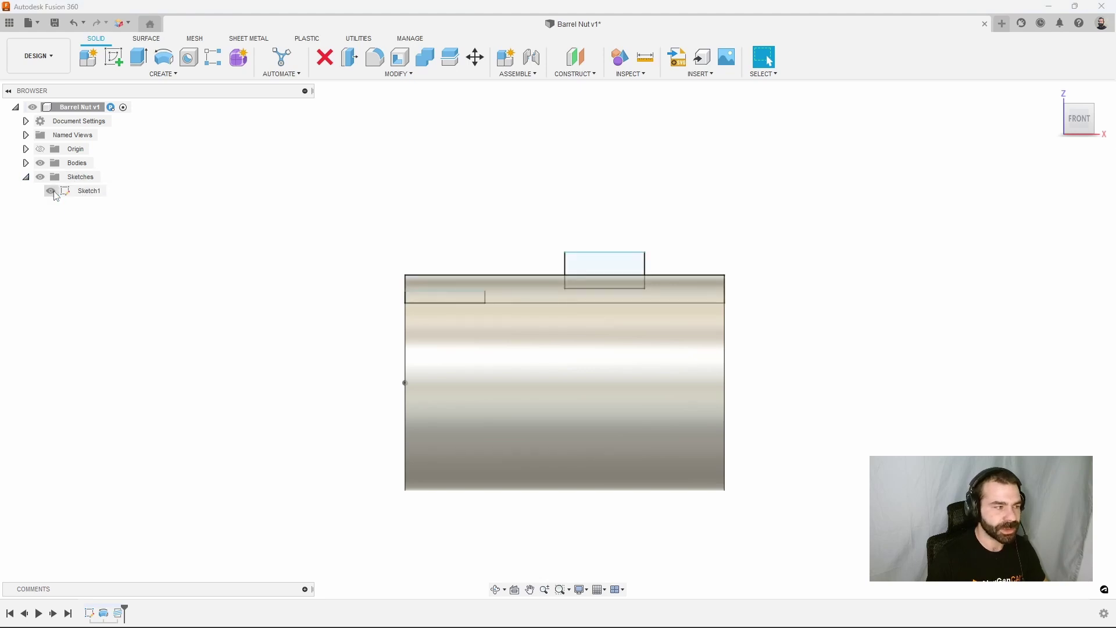
Extrude both rectangle profiles symmetrically as a cut through the barrel's top.
{"action": "left_click", "coordinate": [137, 58]}
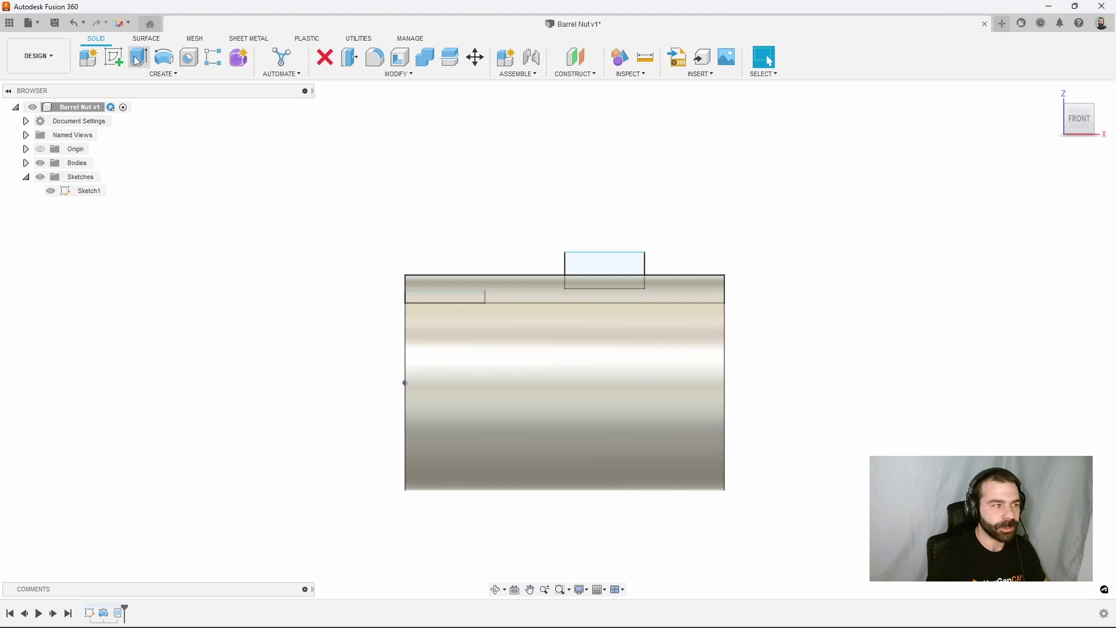
{"action": "left_click", "coordinate": [592, 282]}
{"action": "left_click", "coordinate": [591, 264]}
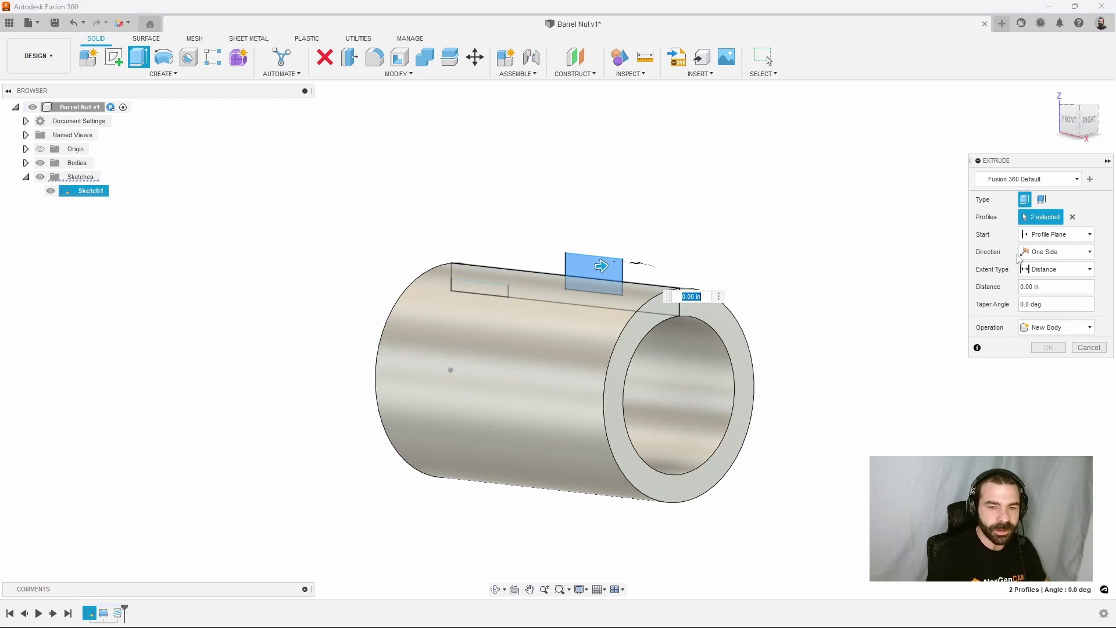
{"action": "left_click", "coordinate": [1047, 256]}
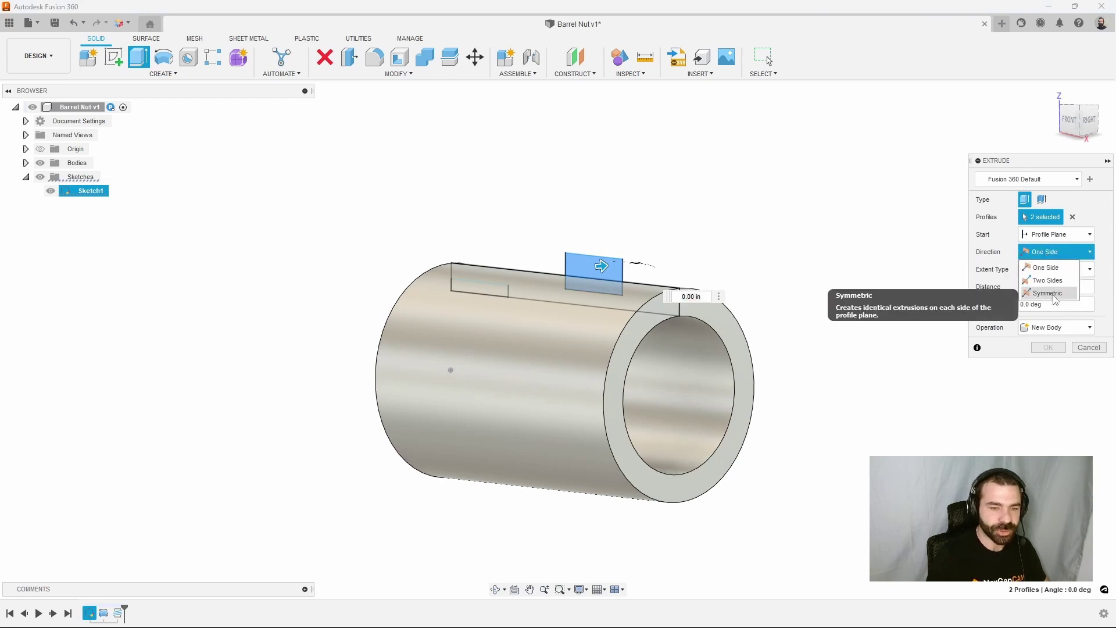
{"action": "left_click", "coordinate": [1044, 277]}
{"action": "left_click_drag", "start_coordinate": [602, 266], "coordinate": [713, 254]}
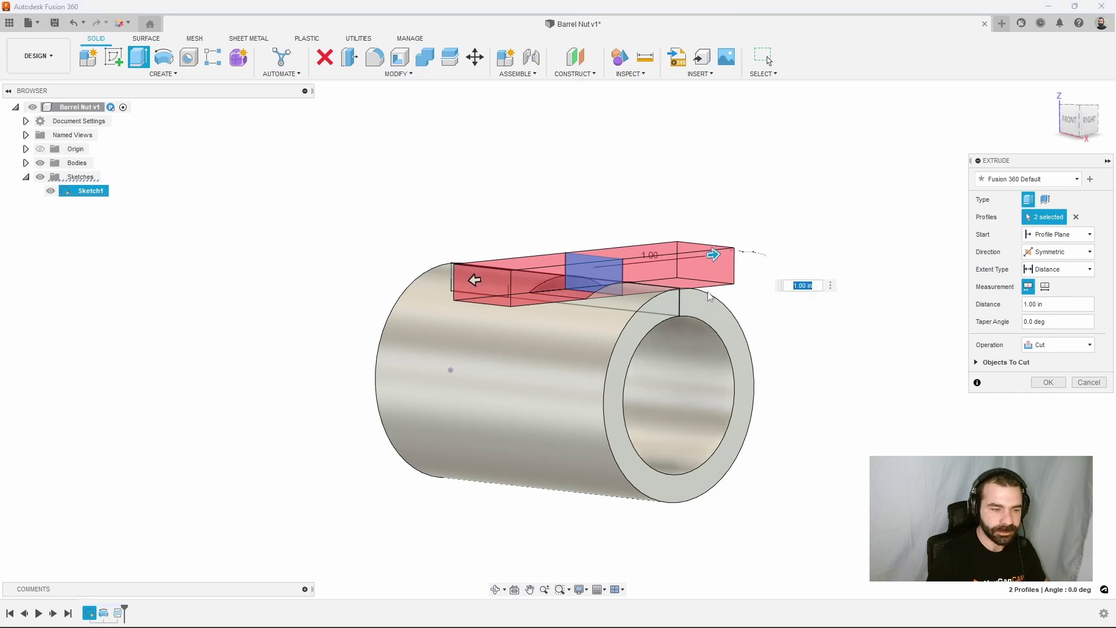
{"action": "left_click", "coordinate": [1047, 382]}
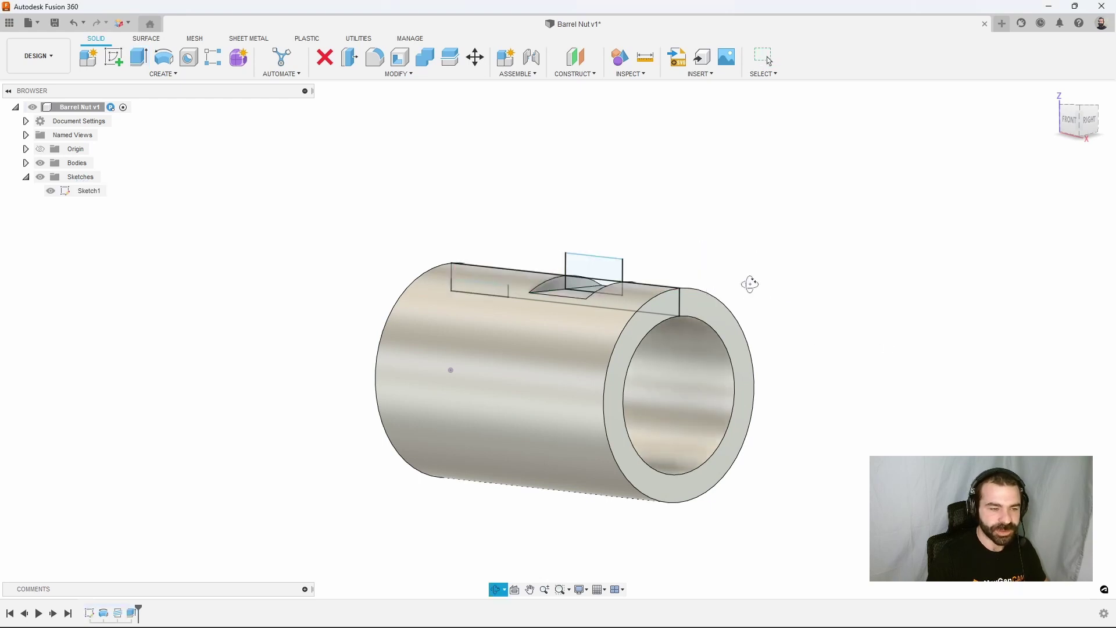
{"action": "middle_click_drag", "start_coordinate": [754, 285], "coordinate": [756, 318], "text": "shift"}
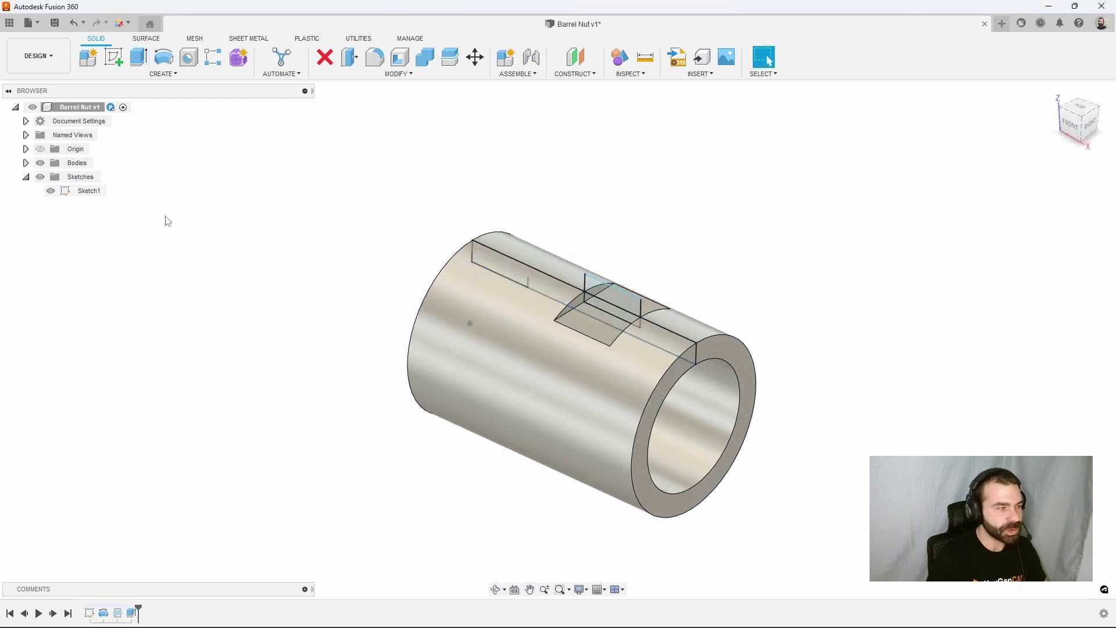
Hide Sketch1 and view the barrel's end face.
{"action": "left_click", "coordinate": [50, 194]}
{"action": "left_click", "coordinate": [50, 191]}
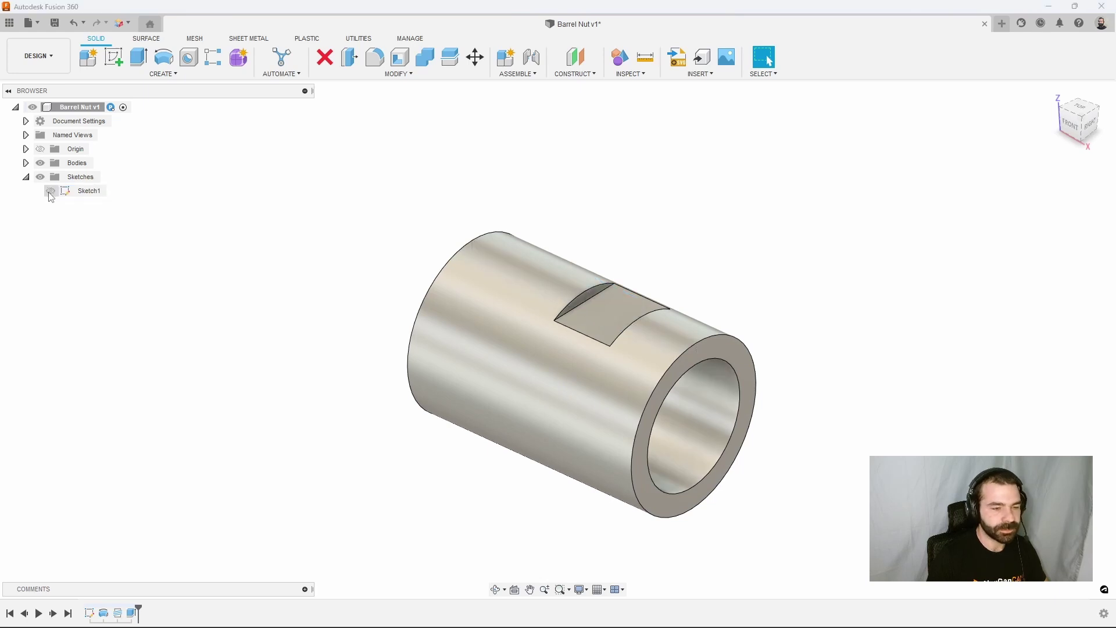
{"action": "mouse_move", "coordinate": [182, 294]}
{"action": "middle_mouse_down", "text": "shift"}
{"action": "mouse_move", "coordinate": [184, 282]}
{"action": "mouse_move", "coordinate": [107, 257]}
{"action": "mouse_move", "coordinate": [227, 282]}
{"action": "mouse_move", "coordinate": [185, 260]}
{"action": "mouse_move", "coordinate": [132, 257]}
{"action": "mouse_move", "coordinate": [174, 262]}
{"action": "mouse_move", "coordinate": [177, 274]}
{"action": "middle_mouse_up", "text": "shift"}
Circular-pattern the Extrude1 flat cut as a feature, 6 copies around the bore axis.
{"action": "scroll", "coordinate": [179, 274], "scroll_direction": "down", "scroll_amount": 1}
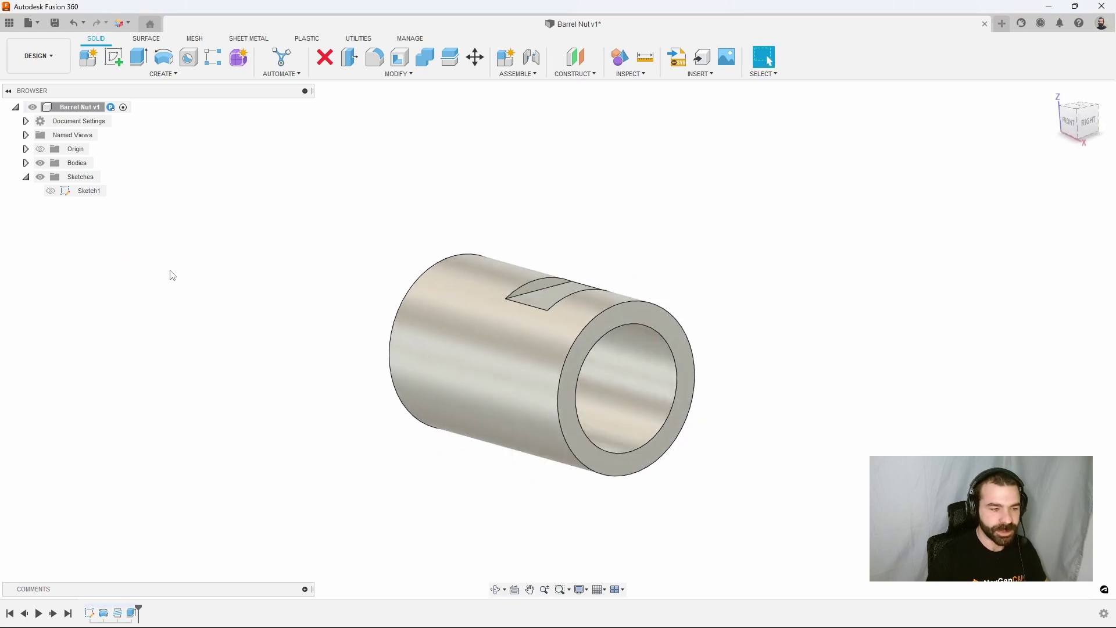
{"action": "left_click", "coordinate": [213, 58]}
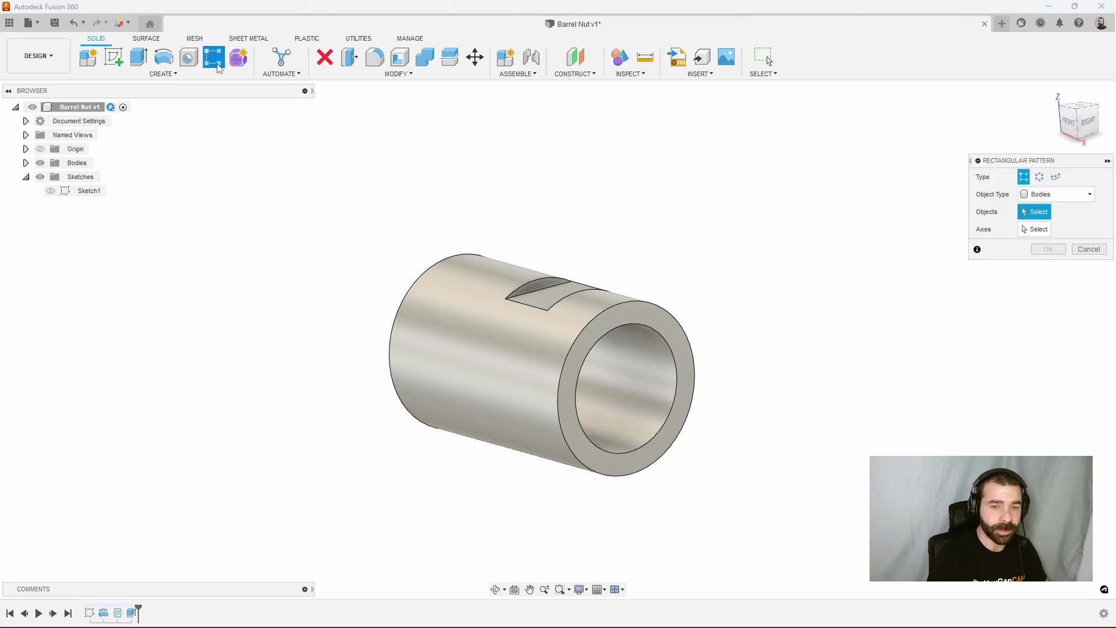
{"action": "left_click", "coordinate": [1040, 177]}
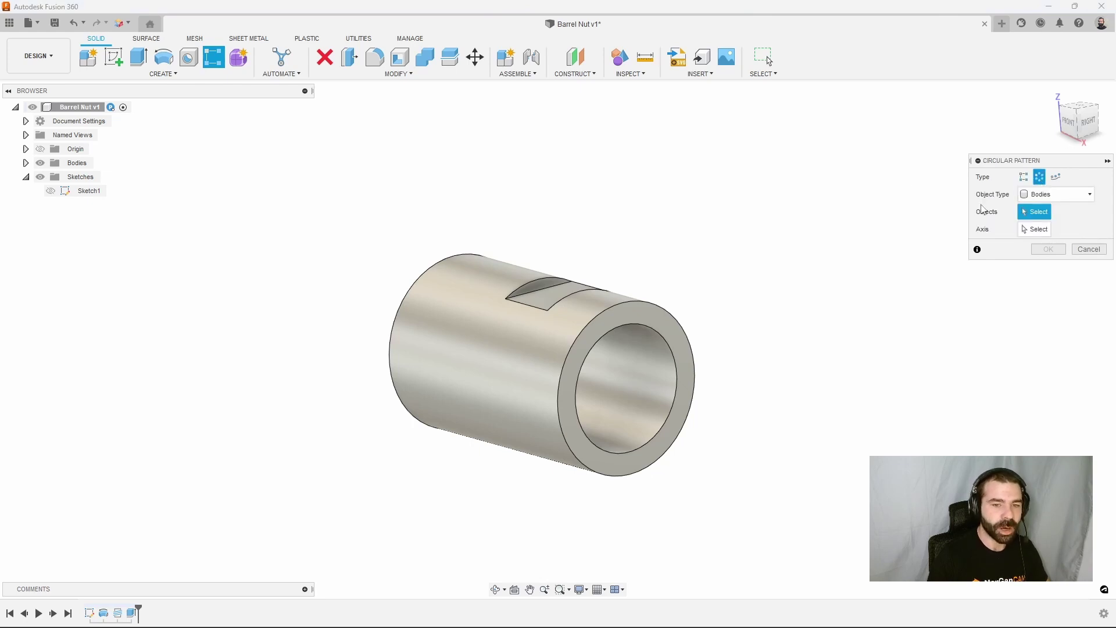
{"action": "left_click", "coordinate": [1052, 194]}
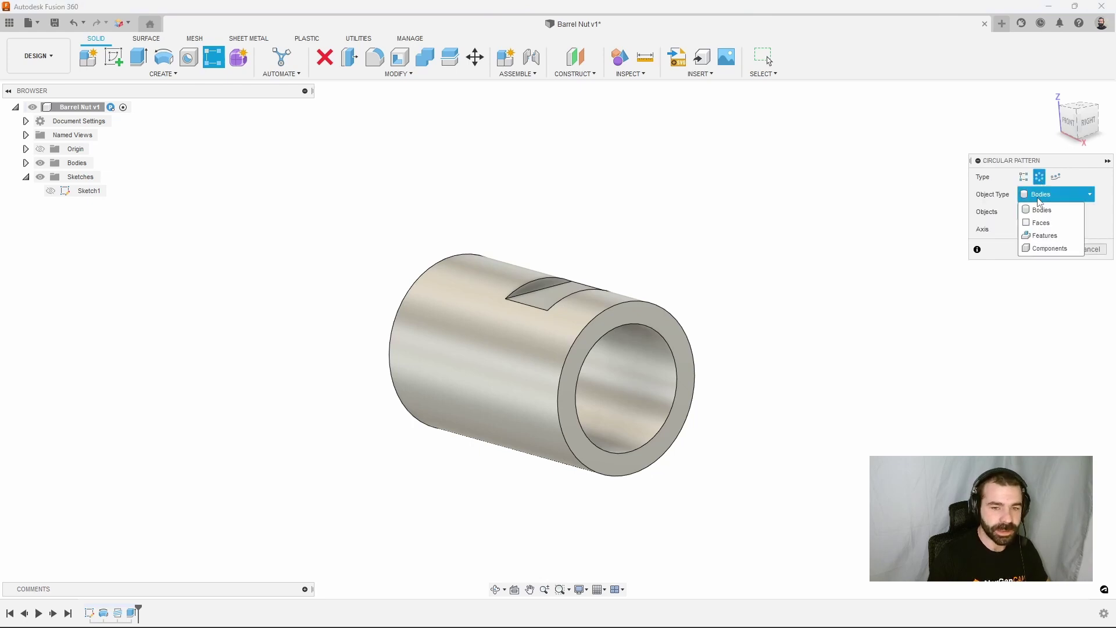
{"action": "left_click", "coordinate": [1047, 236]}
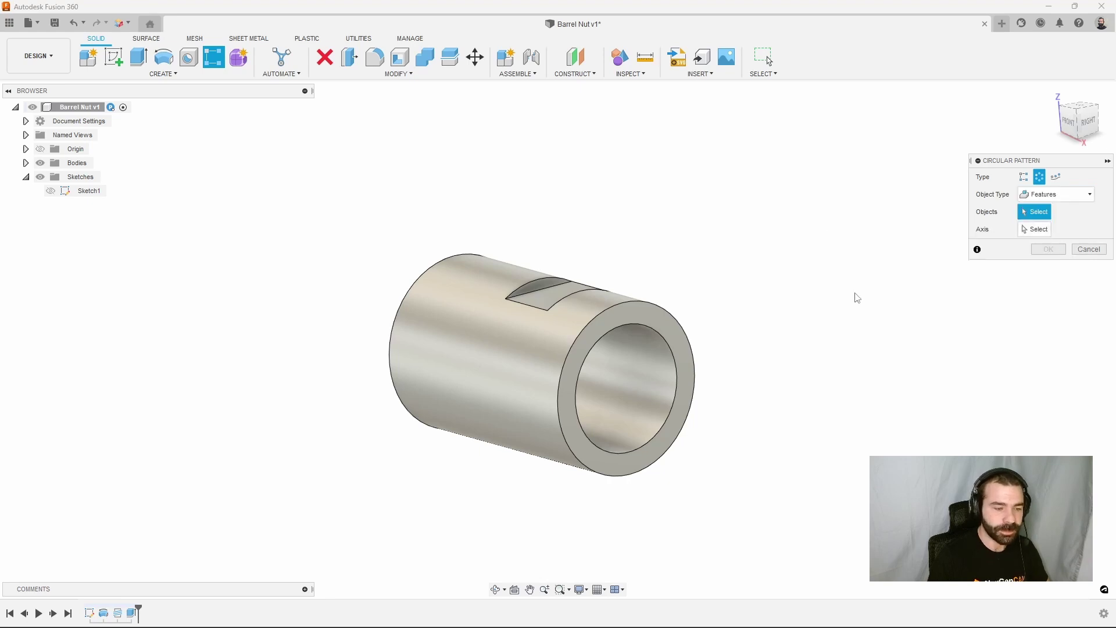
{"action": "left_click", "coordinate": [134, 614]}
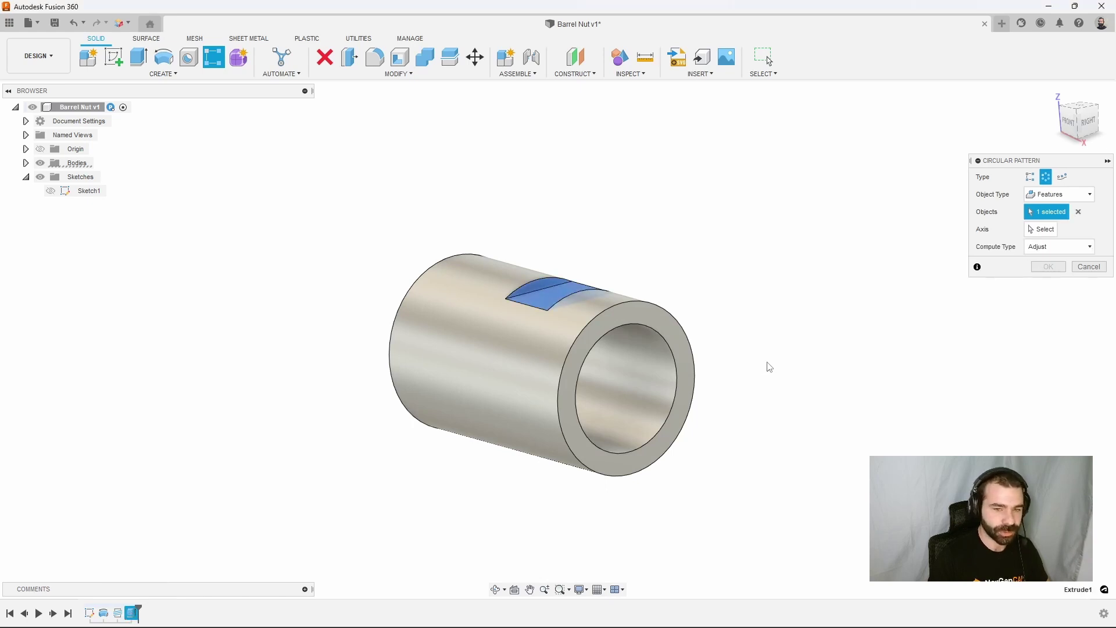
{"action": "left_click", "coordinate": [1043, 230]}
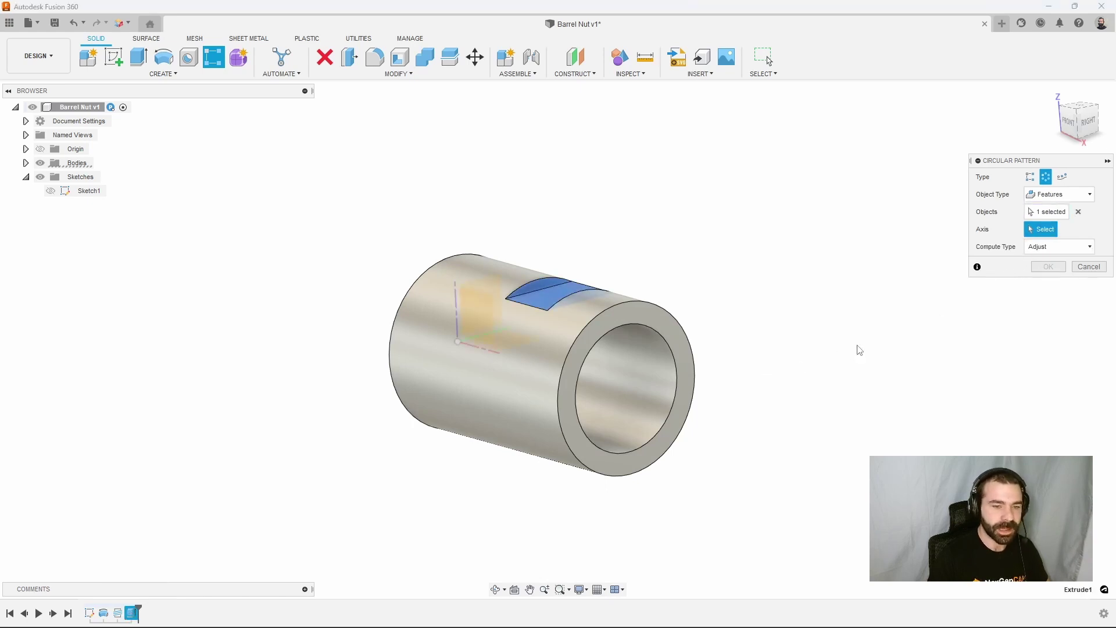
{"action": "left_click", "coordinate": [644, 401]}
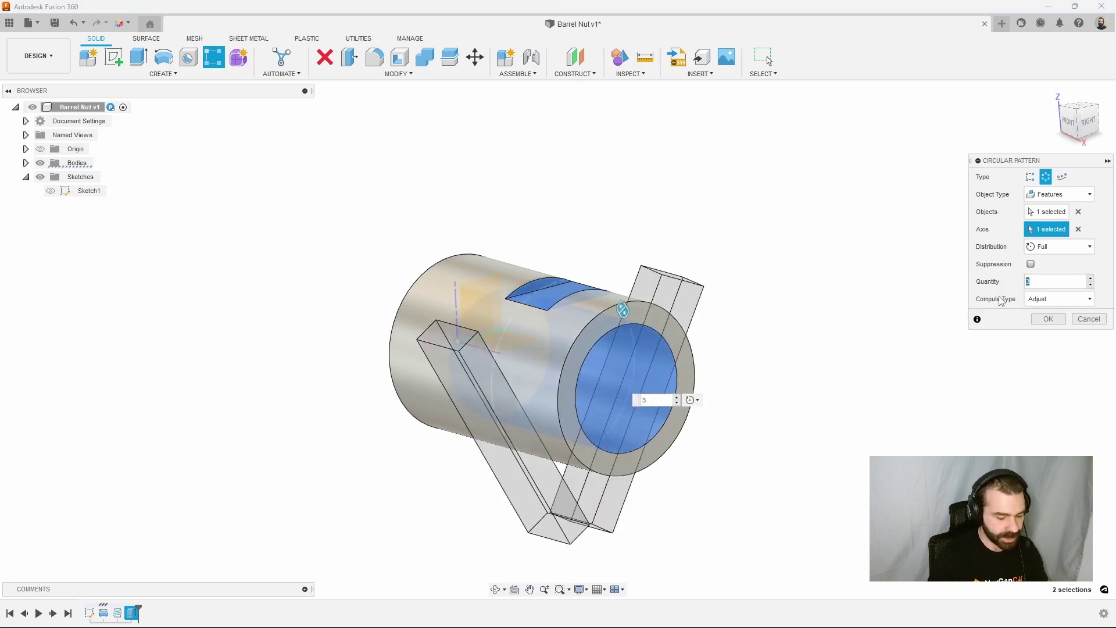
{"action": "type", "text": "6"}
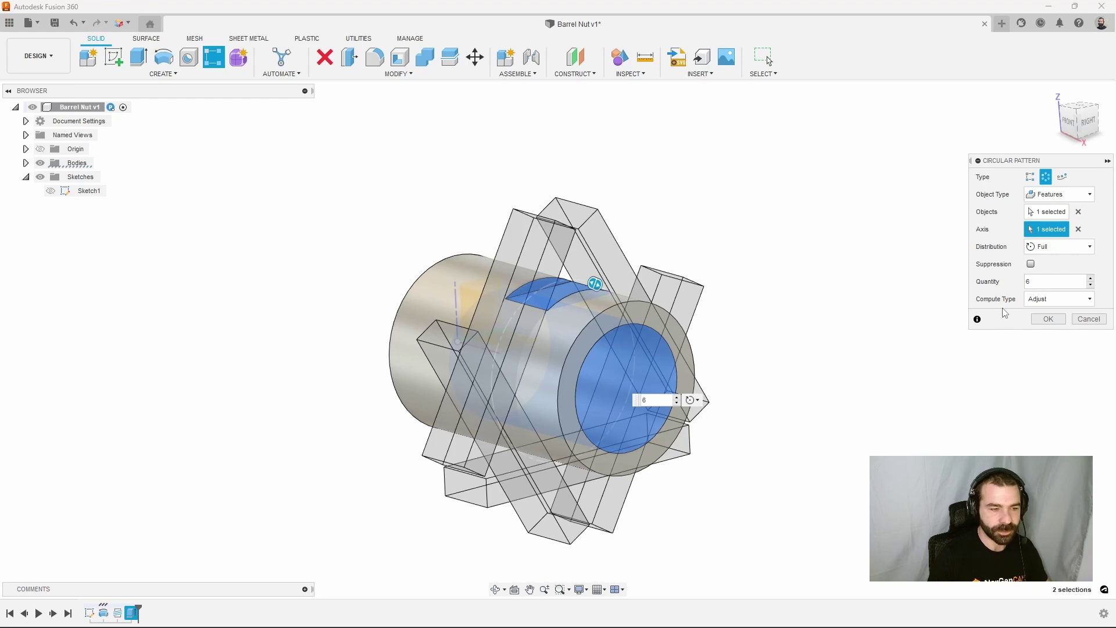
{"action": "left_click", "coordinate": [1053, 321]}
{"action": "middle_click_drag", "start_coordinate": [907, 316], "coordinate": [850, 320], "text": "shift"}
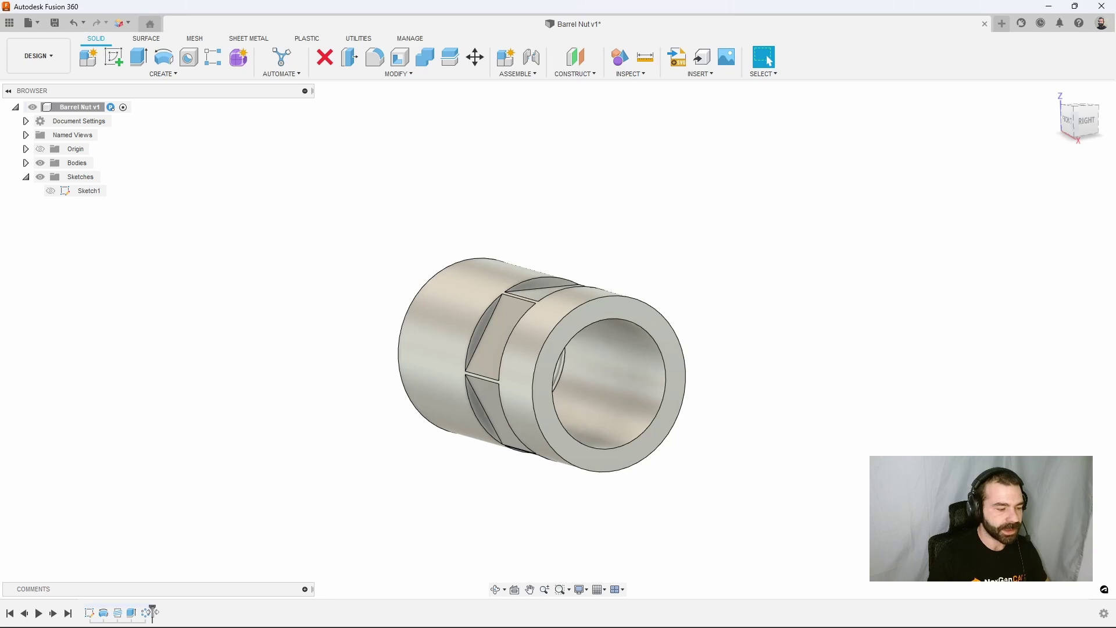
Roll the timeline back after Extrude1 and draft the flat's two side faces 30°.
{"action": "left_click_drag", "start_coordinate": [152, 613], "coordinate": [138, 612]}
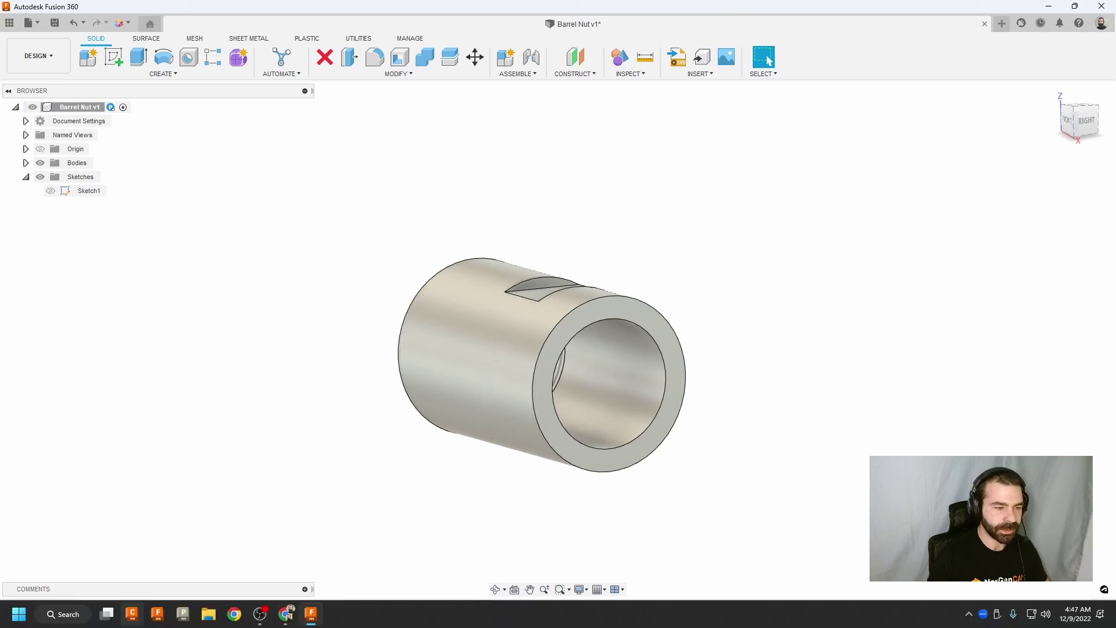
{"action": "left_click", "coordinate": [384, 75]}
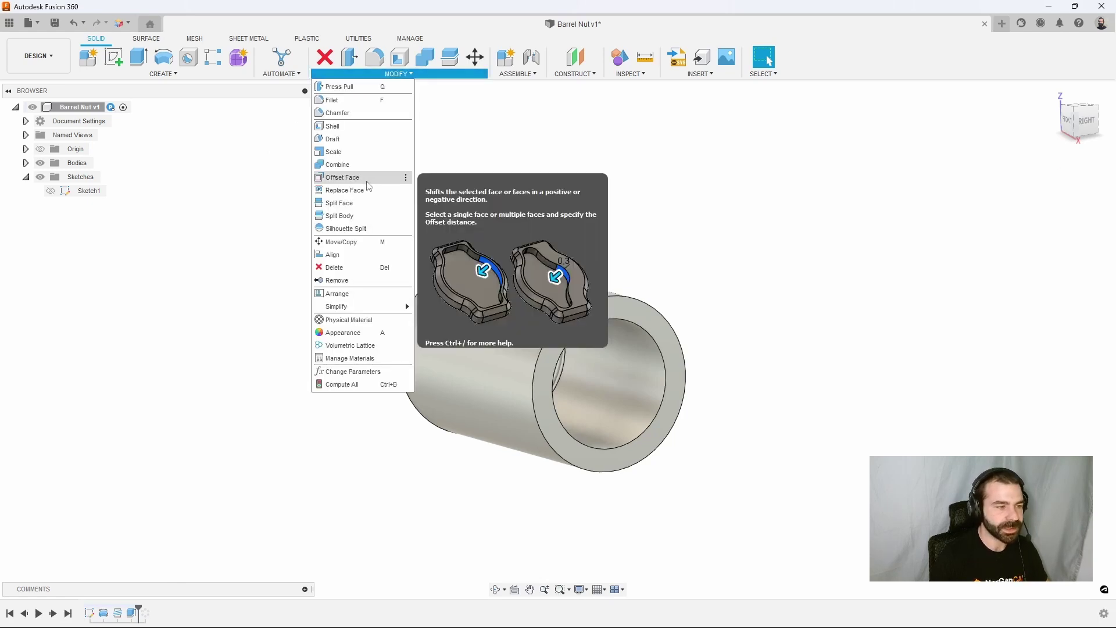
{"action": "left_click", "coordinate": [343, 139]}
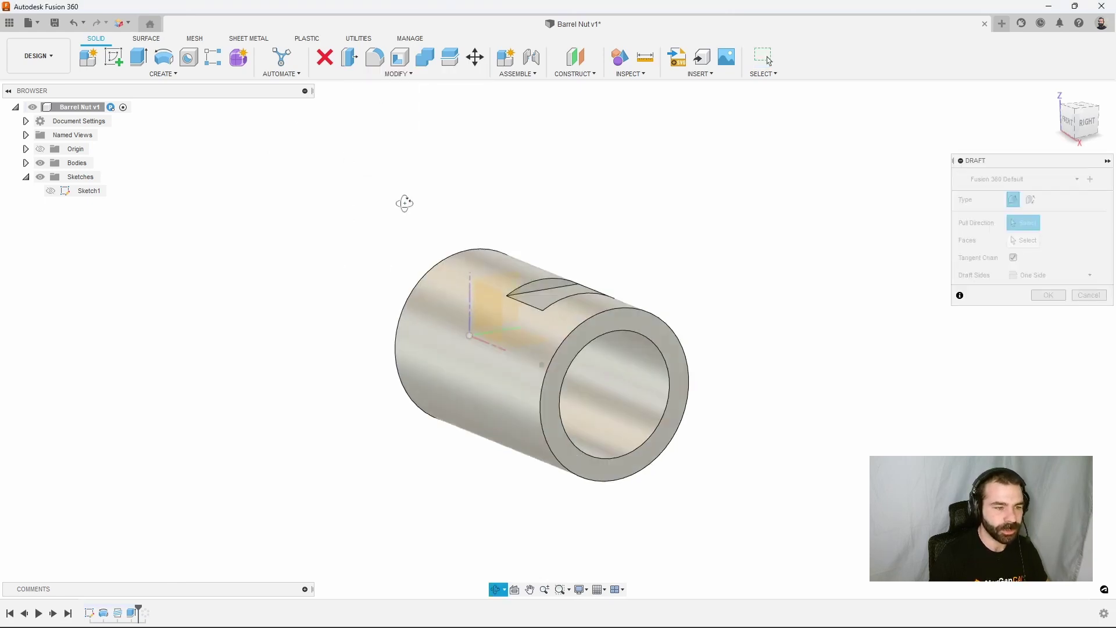
{"action": "left_click", "coordinate": [564, 306]}
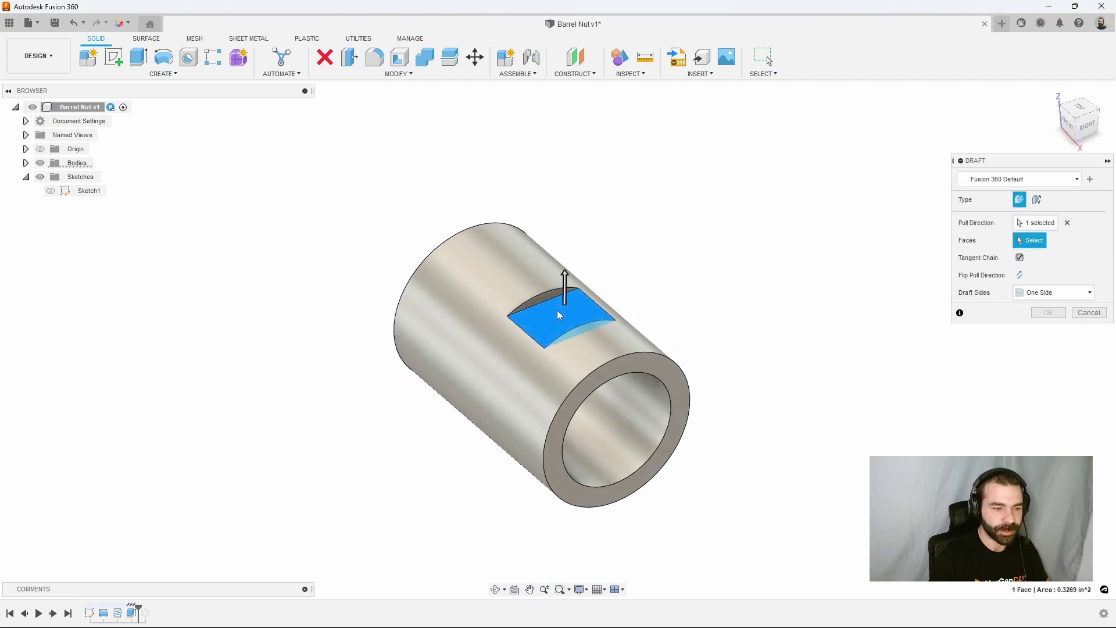
{"action": "left_click", "coordinate": [549, 295]}
{"action": "middle_click_drag", "start_coordinate": [549, 295], "coordinate": [582, 279], "text": "shift"}
{"action": "left_click", "coordinate": [646, 354]}
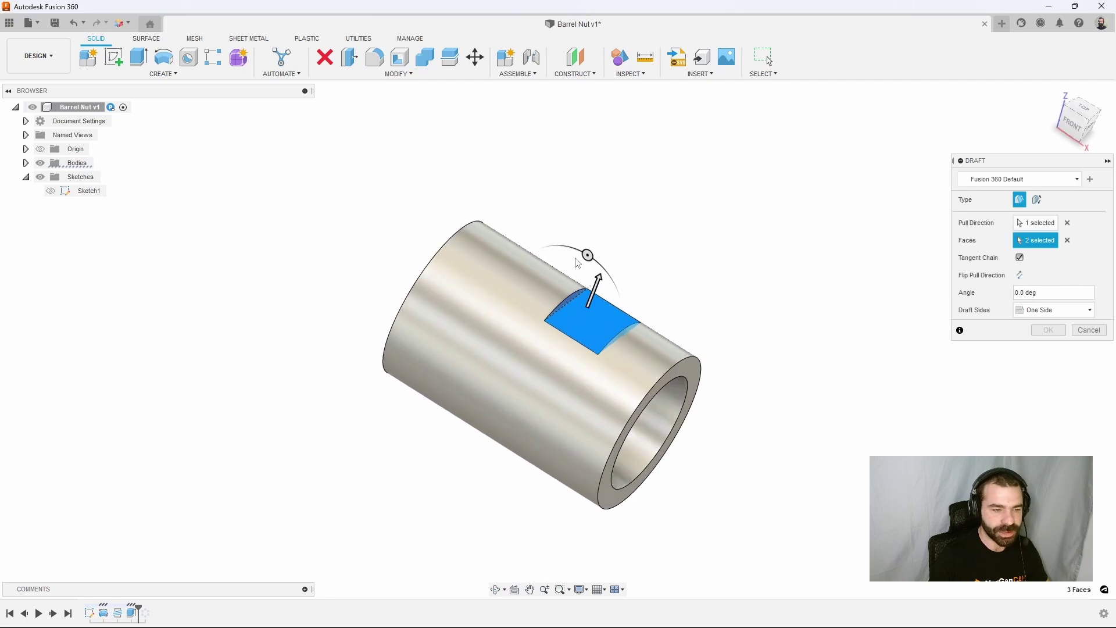
{"action": "left_click_drag", "start_coordinate": [588, 254], "coordinate": [559, 247]}
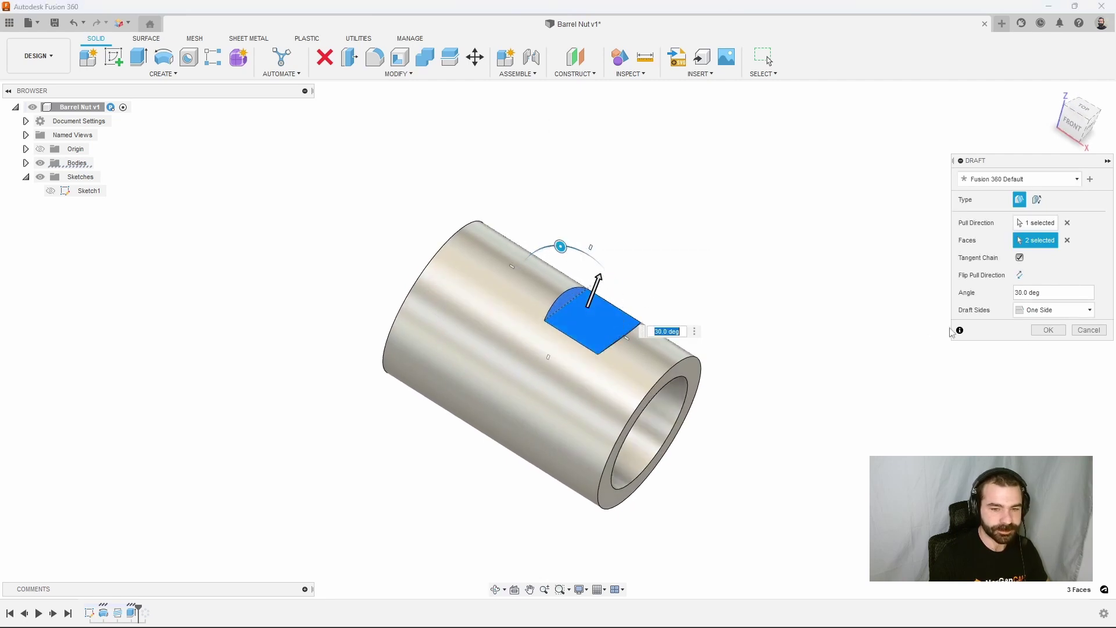
{"action": "left_click", "coordinate": [1048, 330]}
{"action": "middle_click_drag", "start_coordinate": [818, 308], "coordinate": [803, 305], "text": "shift"}
Fillet the flat's edges with a 0.03 in radius.
{"action": "left_click", "coordinate": [374, 57]}
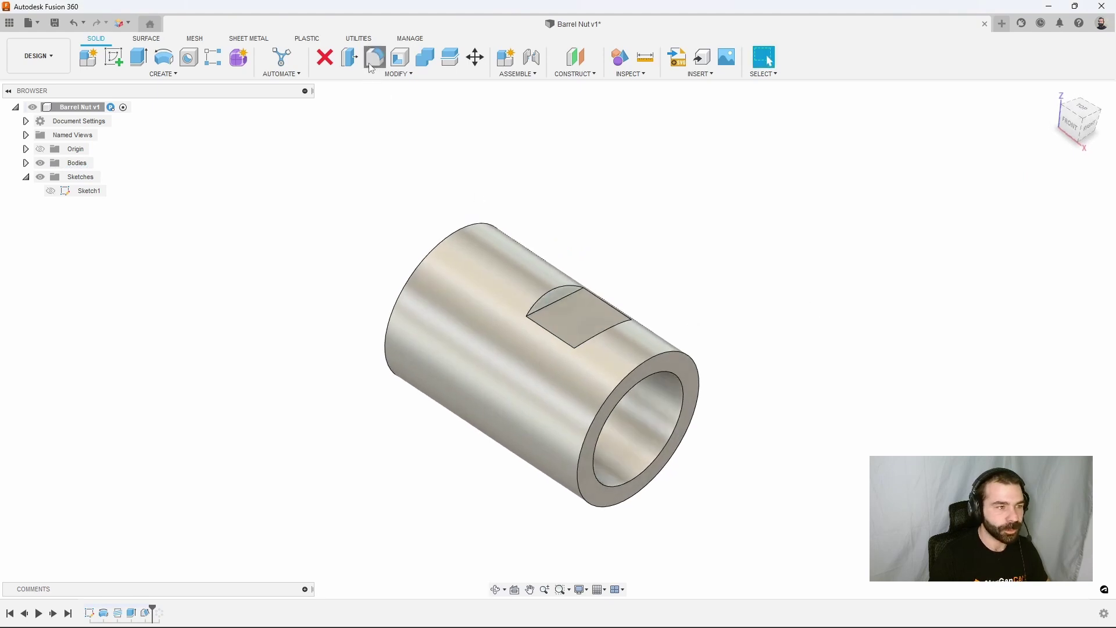
{"action": "left_click", "coordinate": [567, 299]}
{"action": "middle_click_drag", "start_coordinate": [567, 299], "coordinate": [623, 356], "text": "shift"}
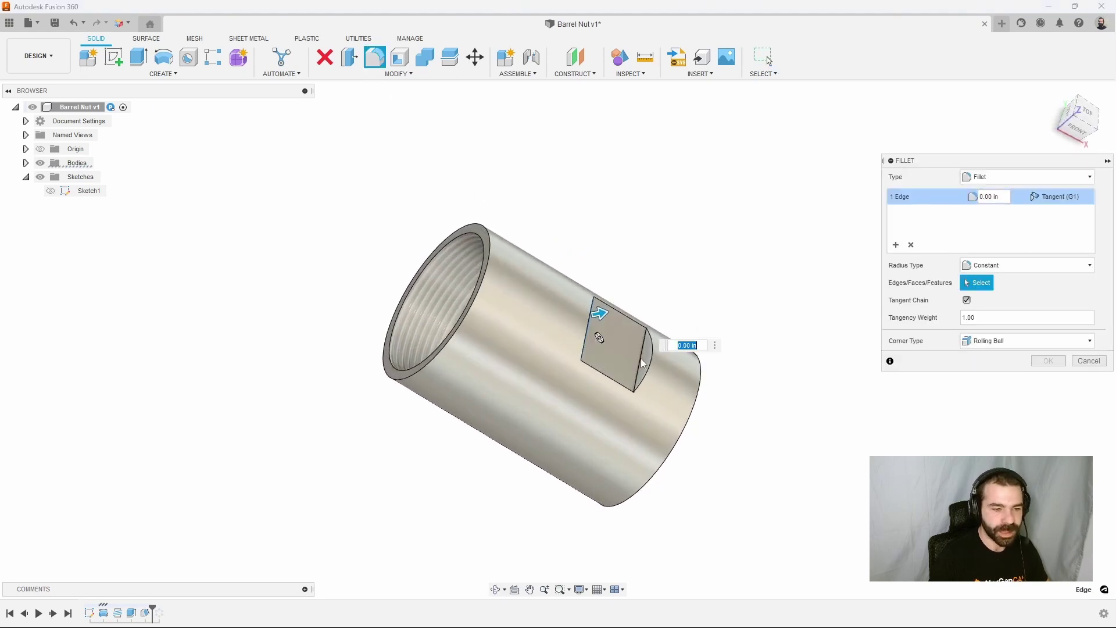
{"action": "type", "text": ".03"}
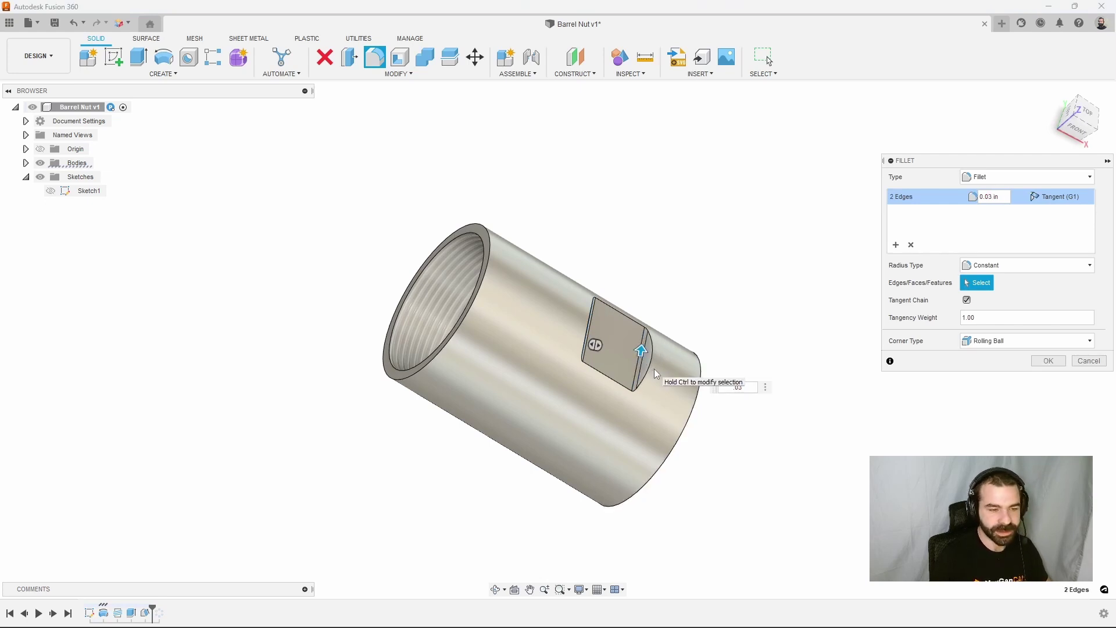
{"action": "key", "text": "Return"}
{"action": "middle_click_drag", "start_coordinate": [613, 321], "coordinate": [549, 307], "text": "shift"}
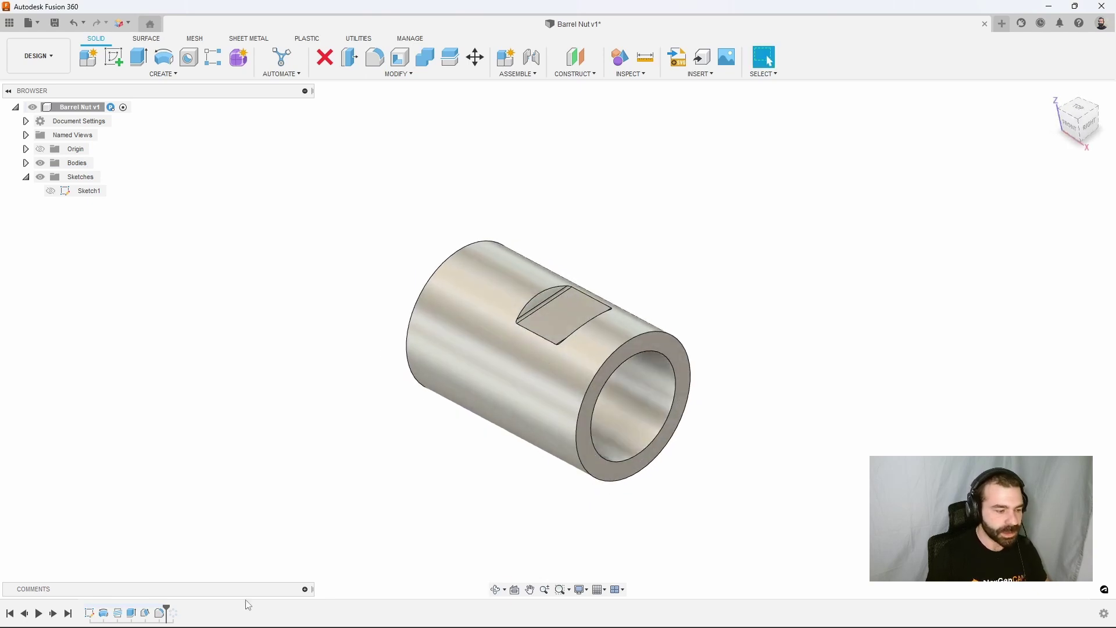
Roll the timeline forward and add the draft and fillet features to the circular pattern's objects.
{"action": "left_click_drag", "start_coordinate": [166, 611], "coordinate": [181, 612]}
{"action": "mouse_move", "coordinate": [313, 472]}
{"action": "middle_mouse_down", "text": "shift"}
{"action": "mouse_move", "coordinate": [364, 474]}
{"action": "mouse_move", "coordinate": [300, 448]}
{"action": "mouse_move", "coordinate": [318, 465]}
{"action": "middle_mouse_up", "text": "shift"}
{"action": "right_click", "coordinate": [174, 613]}
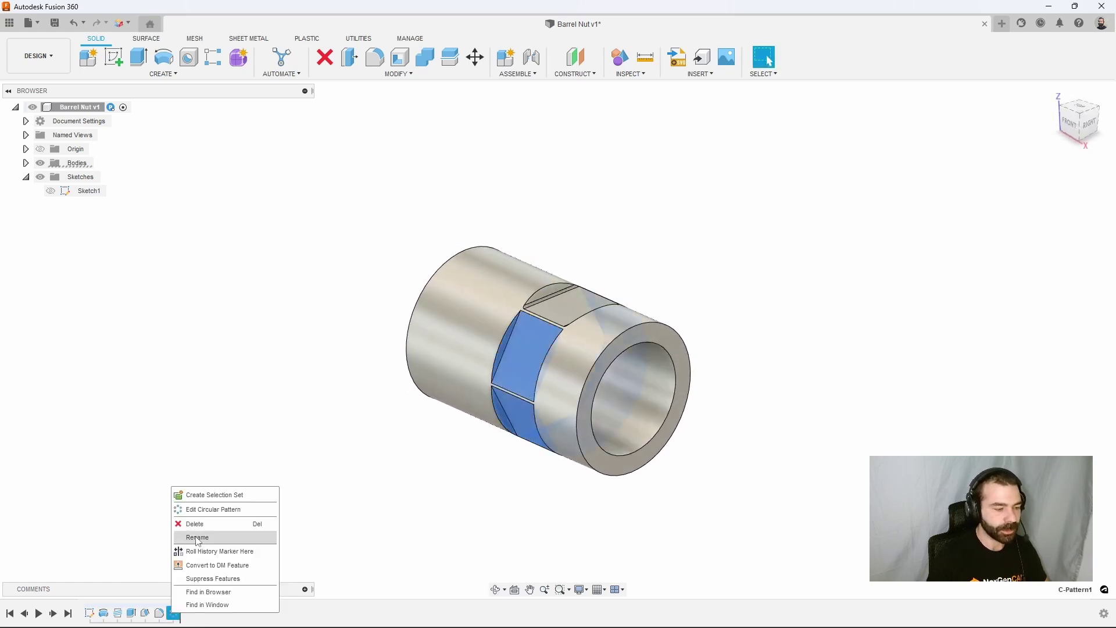
{"action": "left_click", "coordinate": [221, 509]}
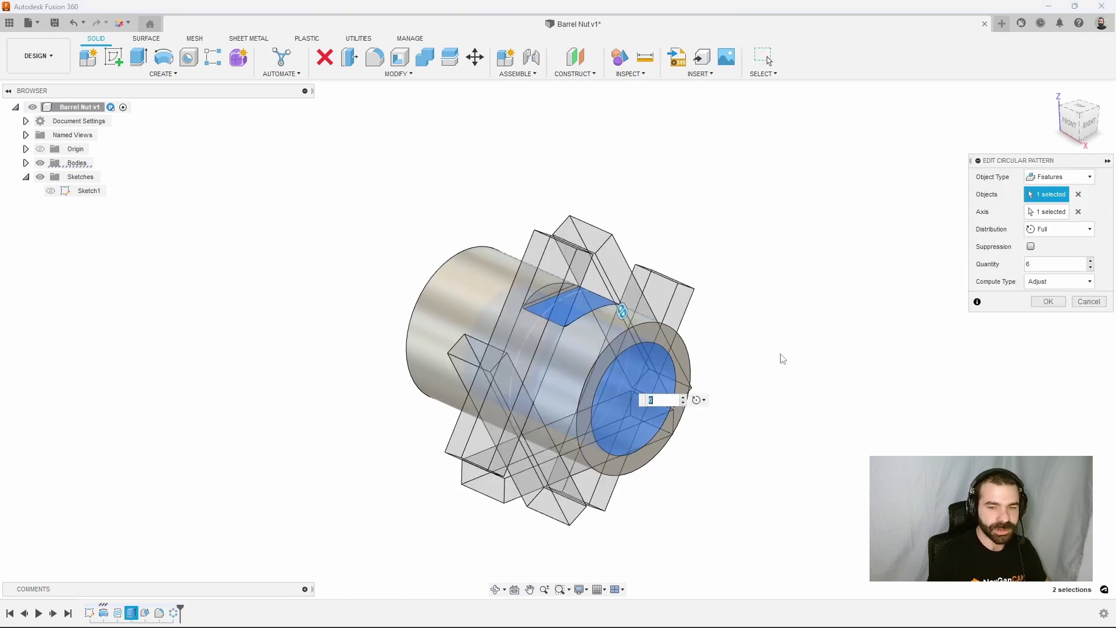
{"action": "left_click", "coordinate": [1053, 197]}
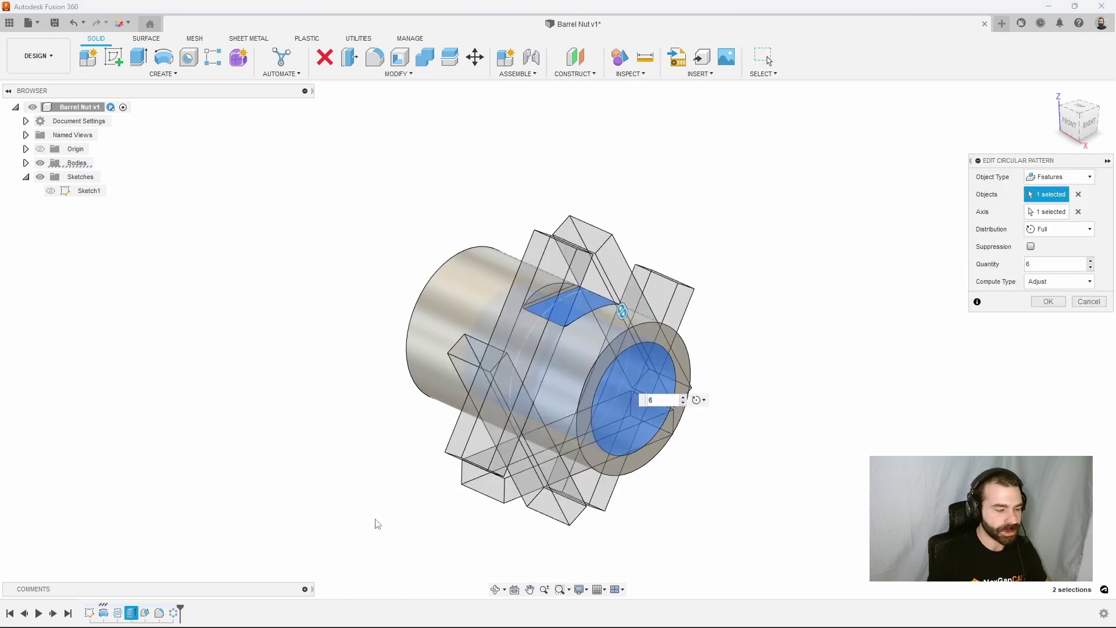
{"action": "left_click", "coordinate": [146, 615]}
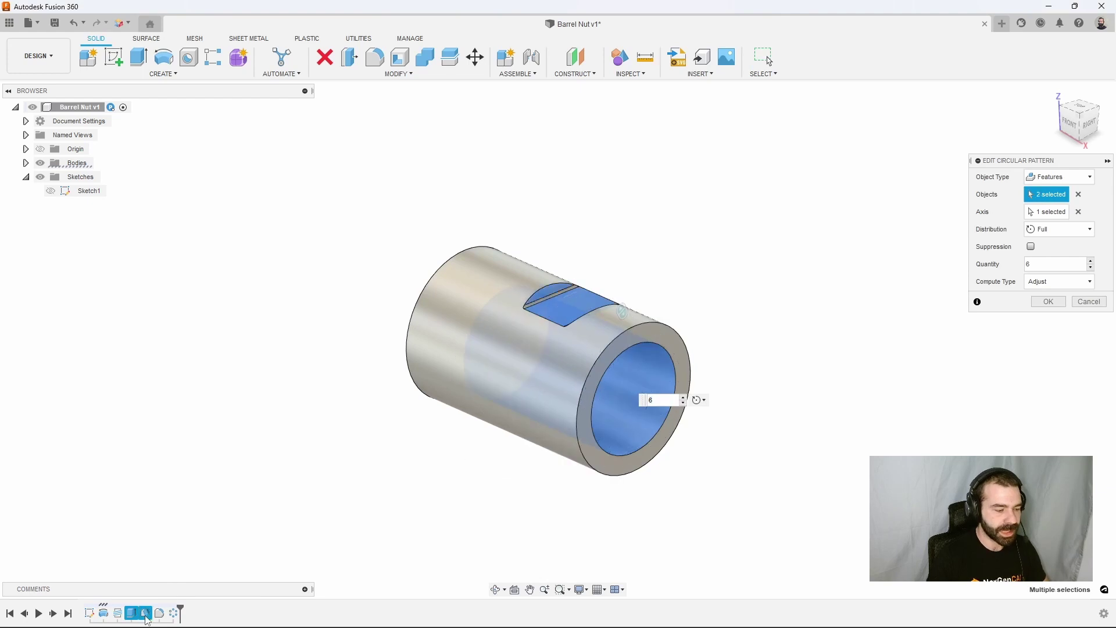
{"action": "left_click", "coordinate": [157, 614]}
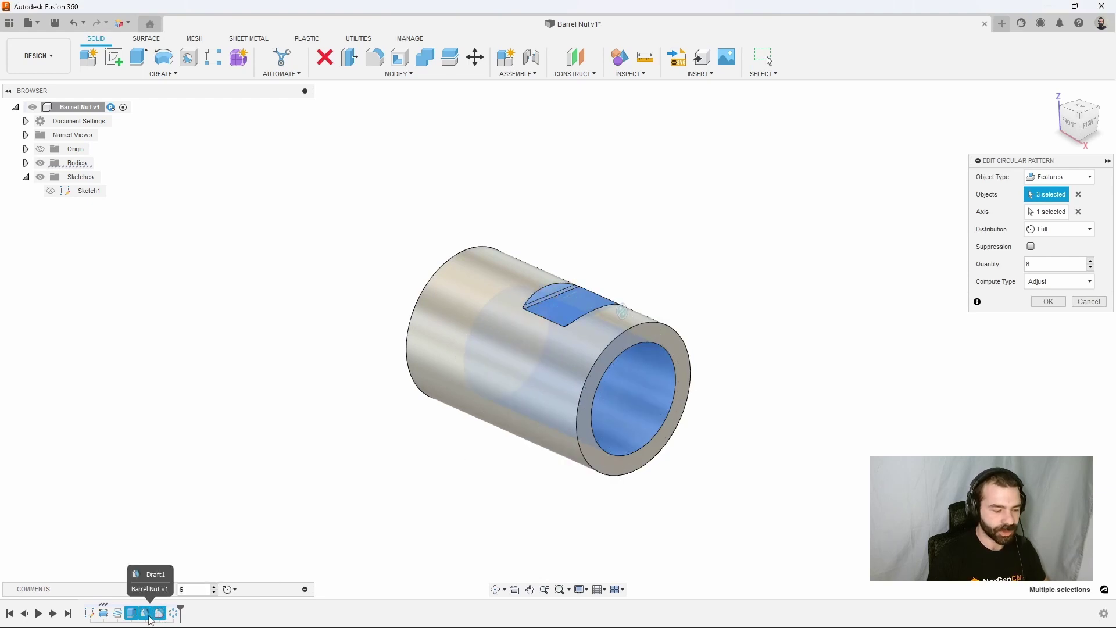
{"action": "left_click", "coordinate": [1050, 303]}
{"action": "mouse_move", "coordinate": [714, 379]}
{"action": "middle_mouse_down", "text": "shift"}
{"action": "mouse_move", "coordinate": [628, 374]}
{"action": "mouse_move", "coordinate": [763, 352]}
{"action": "mouse_move", "coordinate": [710, 349]}
{"action": "mouse_move", "coordinate": [710, 366]}
{"action": "middle_mouse_up", "text": "shift"}
Start a sketch on a hex flat and draw a corner-to-corner construction diagonal.
{"action": "mouse_move", "coordinate": [548, 481]}
{"action": "middle_mouse_down", "text": "shift"}
{"action": "mouse_move", "coordinate": [595, 471]}
{"action": "mouse_move", "coordinate": [551, 466]}
{"action": "mouse_move", "coordinate": [557, 477]}
{"action": "middle_mouse_up", "text": "shift"}
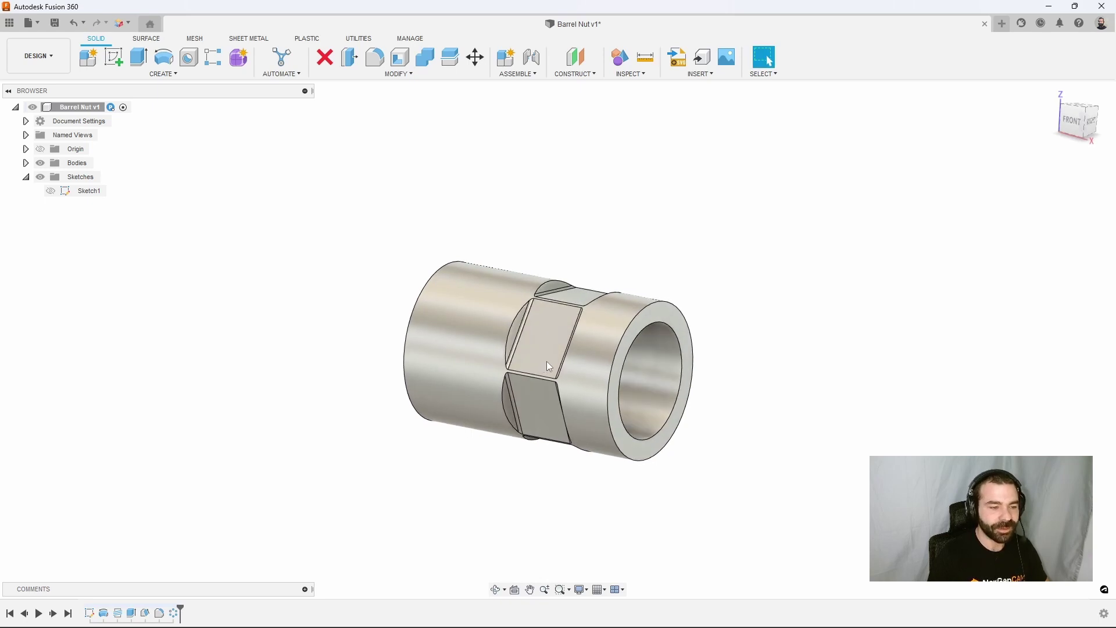
{"action": "left_click", "coordinate": [113, 60]}
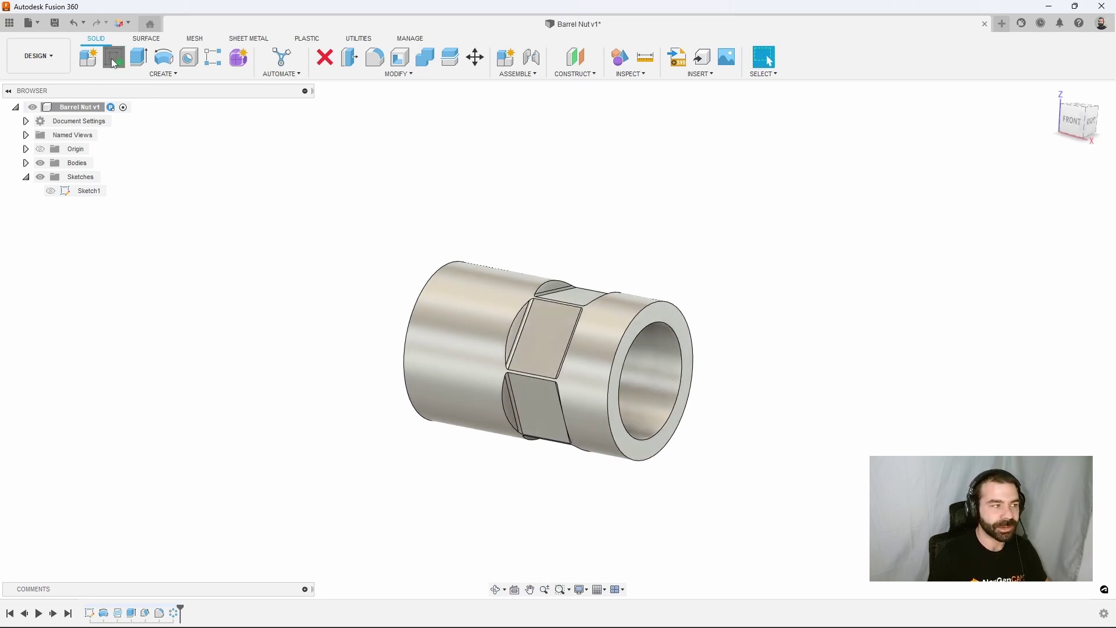
{"action": "left_click", "coordinate": [545, 337]}
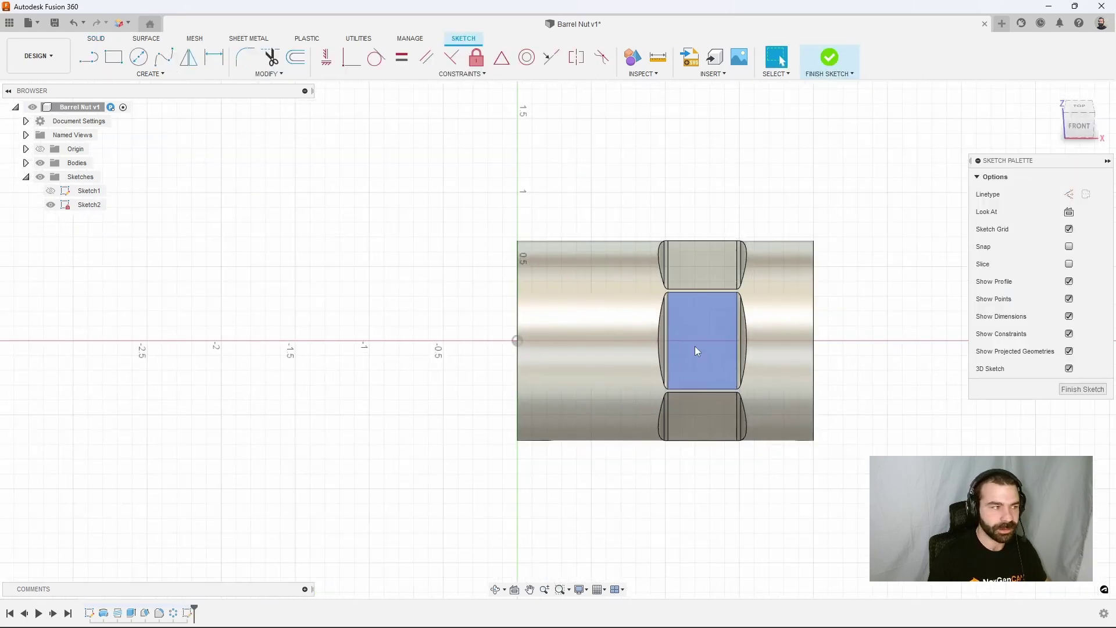
{"action": "left_click", "coordinate": [98, 63]}
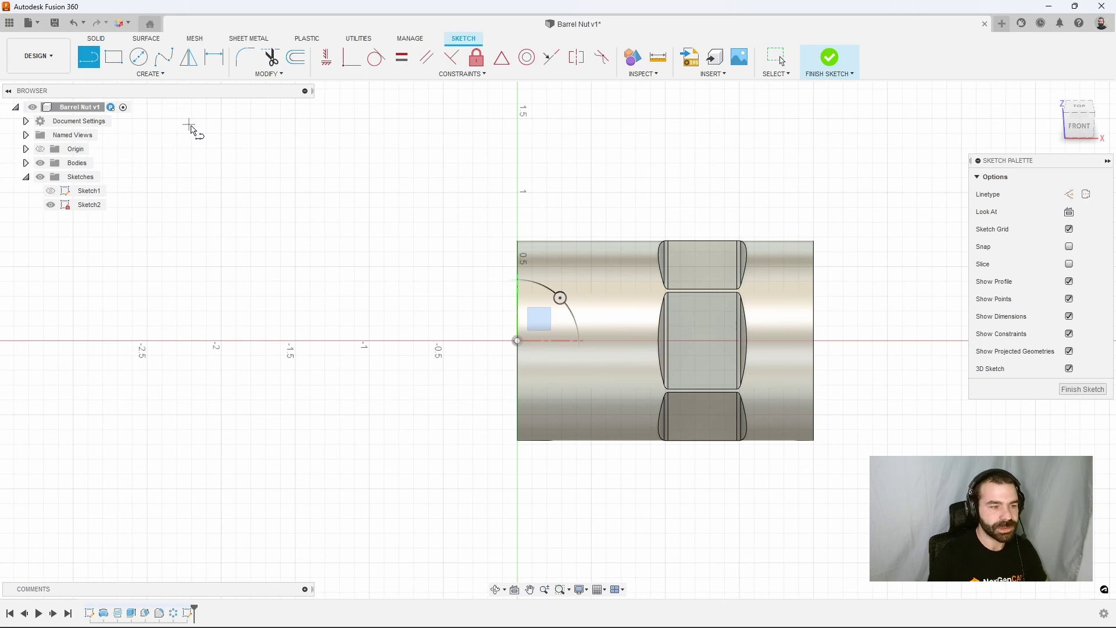
{"action": "left_click", "coordinate": [1071, 198]}
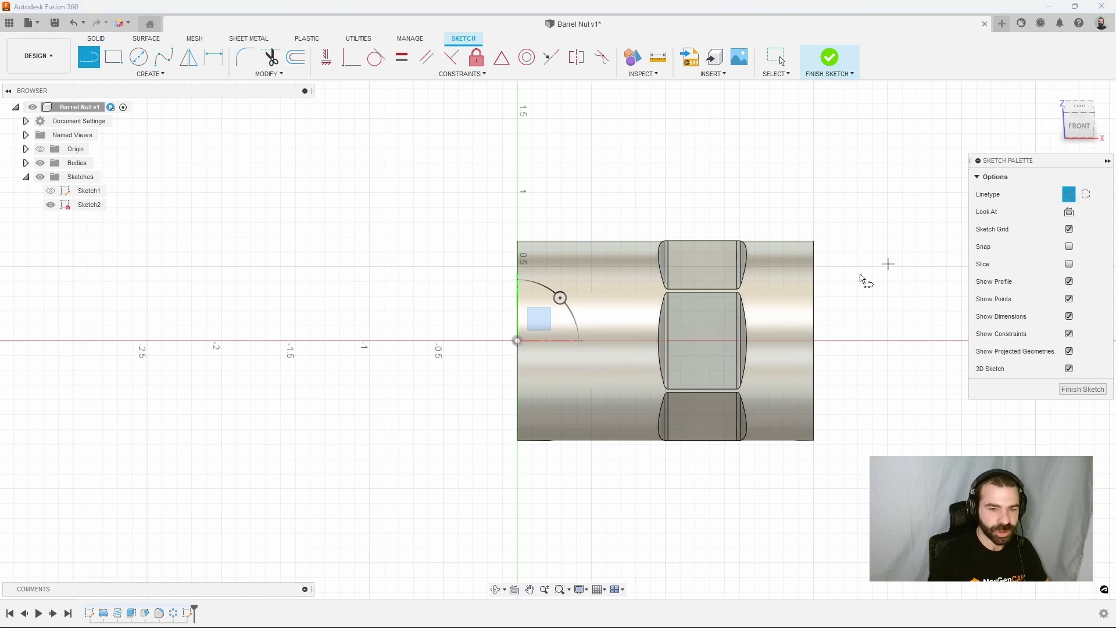
{"action": "left_click", "coordinate": [668, 292]}
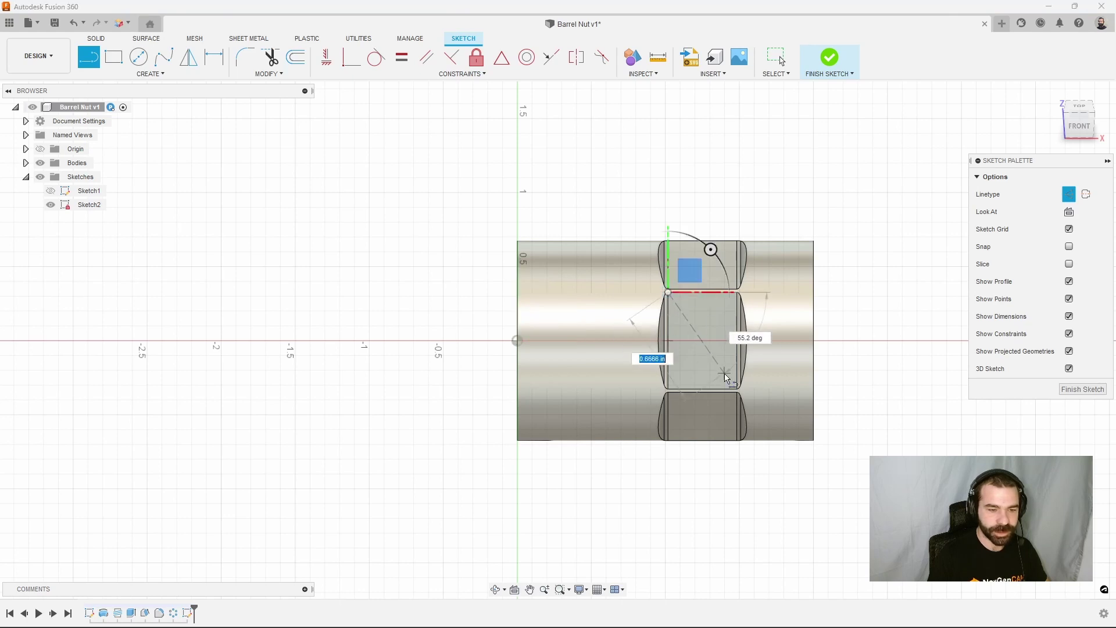
{"action": "left_click", "coordinate": [737, 389]}
Place a center-diameter circle at the diagonal's midpoint and dimension it 0.25 in.
{"action": "scroll", "coordinate": [738, 388], "scroll_direction": "up", "scroll_amount": 2}
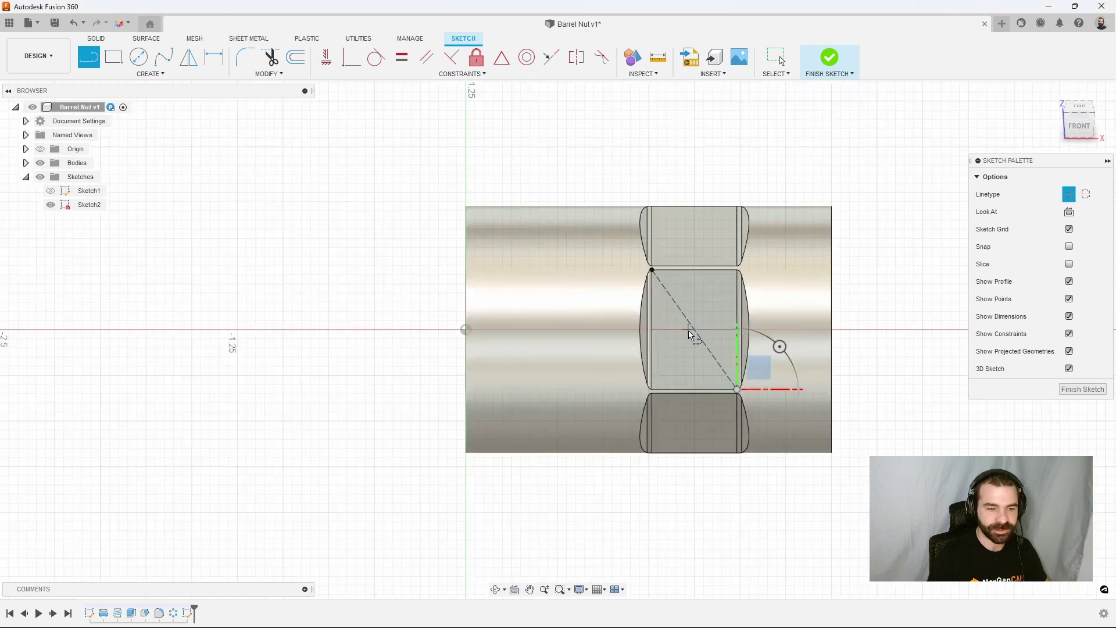
{"action": "left_click", "coordinate": [140, 65]}
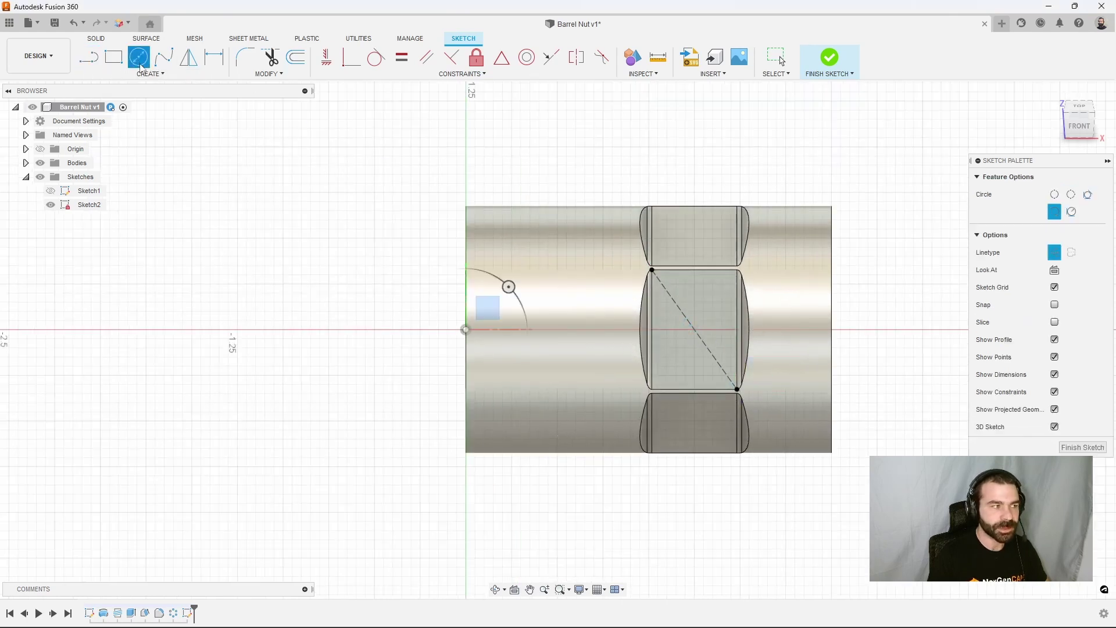
{"action": "left_click", "coordinate": [1054, 252]}
{"action": "left_click", "coordinate": [696, 330]}
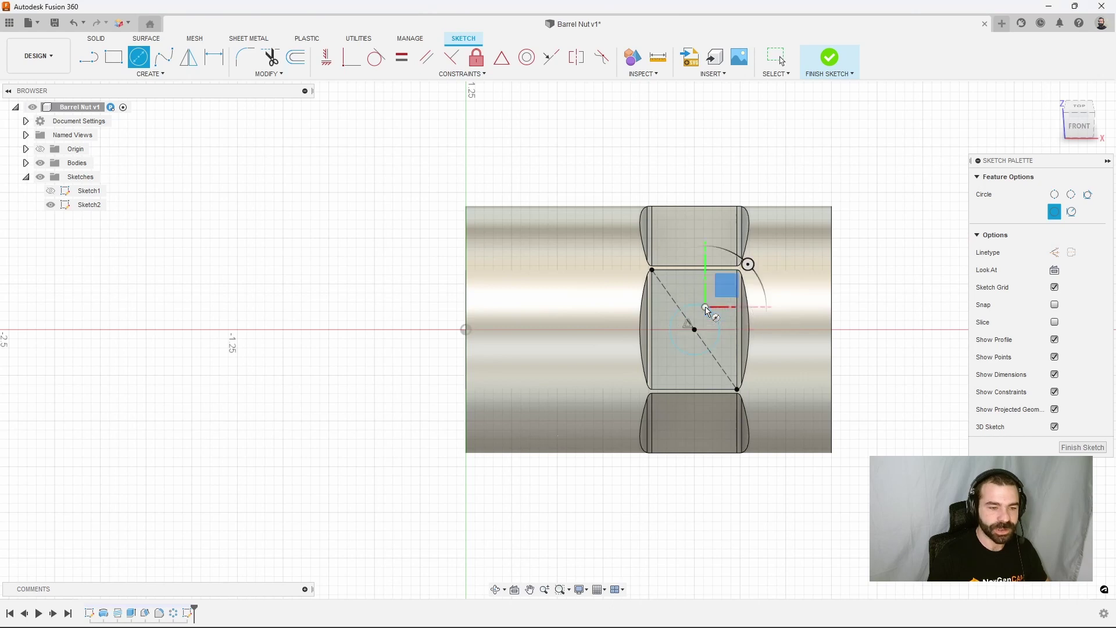
{"action": "key", "text": "Return"}
{"action": "key", "text": "d"}
{"action": "left_click", "coordinate": [719, 322]}
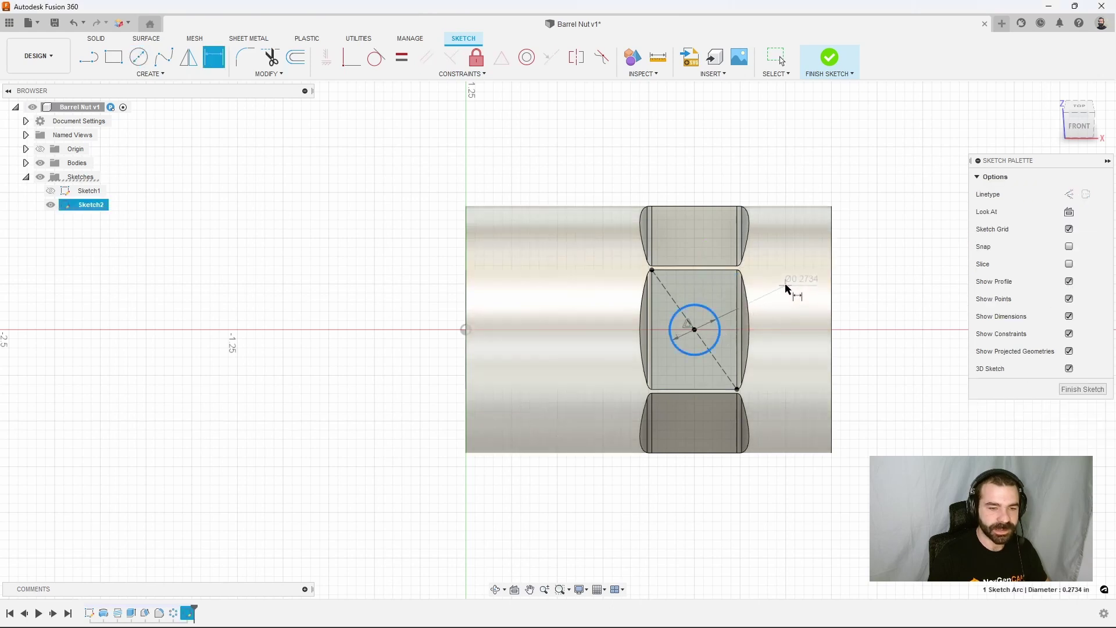
{"action": "left_click", "coordinate": [787, 286]}
{"action": "key", "text": "BackSpace"}
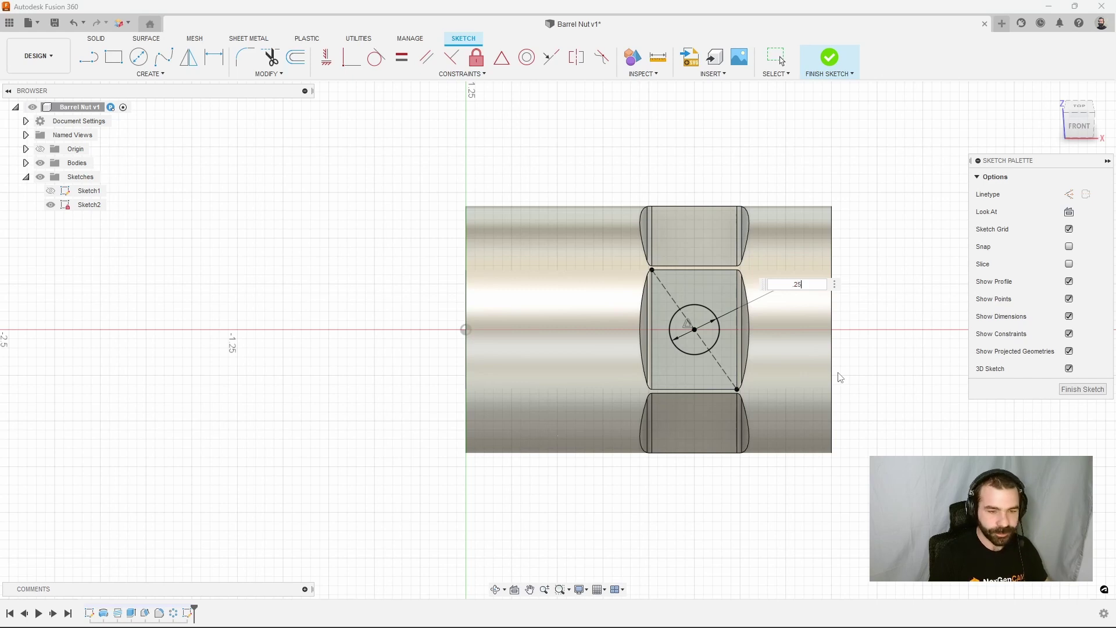
{"action": "key", "text": "Return"}
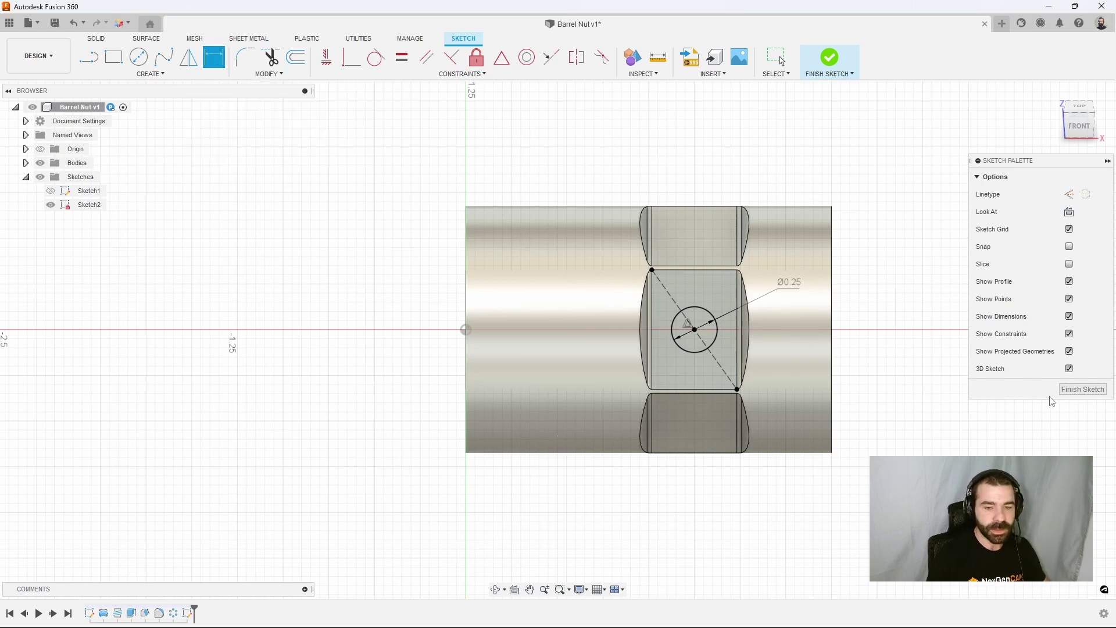
Finish the sketch and extrude-cut the circle into the body to -0.55 in.
{"action": "left_click", "coordinate": [1073, 390]}
{"action": "middle_click_drag", "start_coordinate": [831, 407], "coordinate": [795, 376], "text": "shift"}
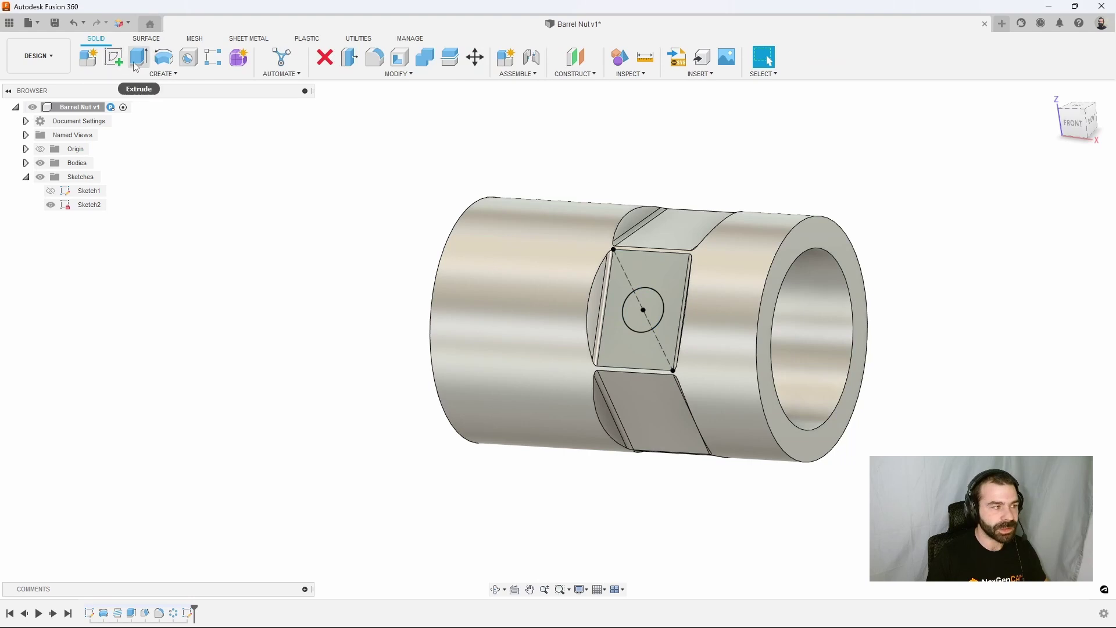
{"action": "left_click", "coordinate": [139, 57]}
{"action": "left_click", "coordinate": [649, 324]}
{"action": "middle_click_drag", "start_coordinate": [649, 324], "coordinate": [624, 304], "text": "shift"}
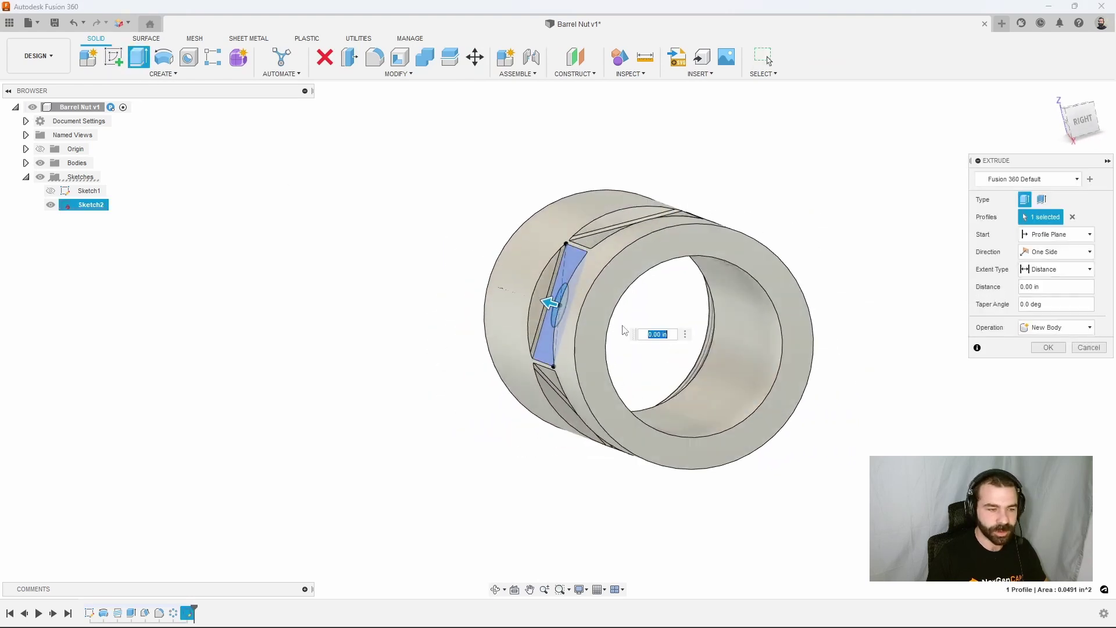
{"action": "left_click_drag", "start_coordinate": [549, 303], "coordinate": [665, 334]}
{"action": "left_click", "coordinate": [1048, 365]}
{"action": "middle_click_drag", "start_coordinate": [865, 371], "coordinate": [909, 378], "text": "shift"}
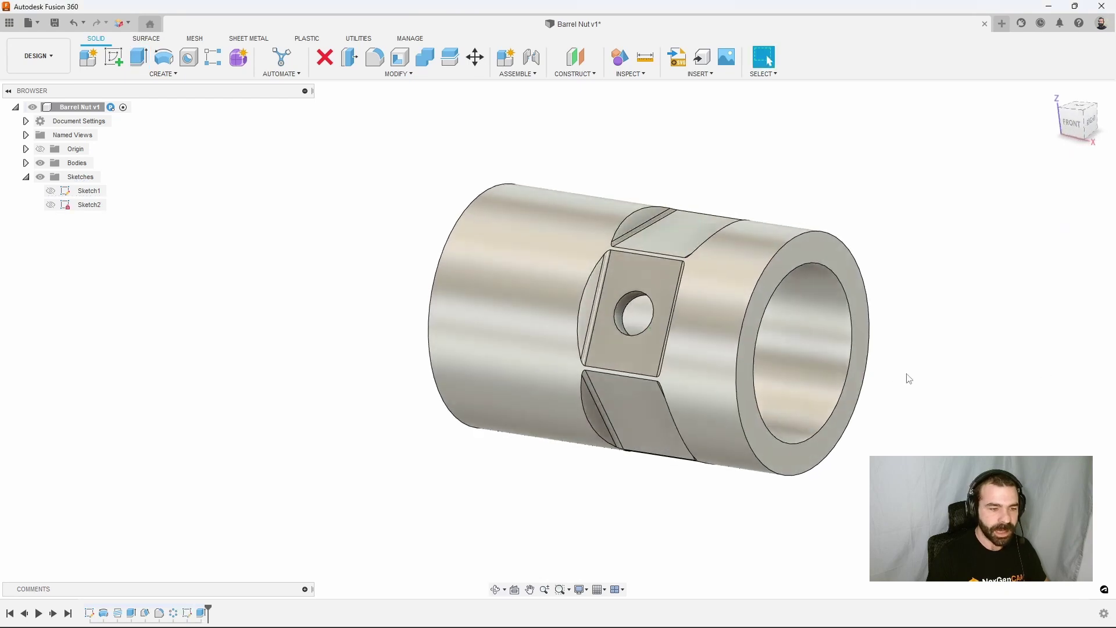
Chamfer the cross hole's edge by 0.05 in.
{"action": "left_click", "coordinate": [385, 76]}
{"action": "left_click", "coordinate": [368, 114]}
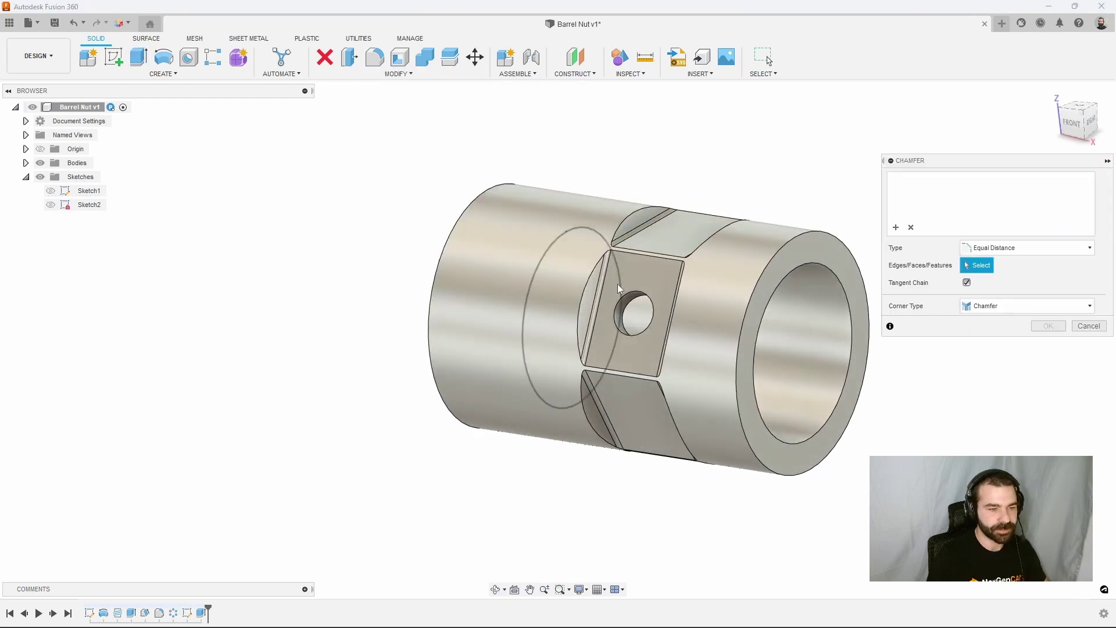
{"action": "left_click", "coordinate": [626, 292]}
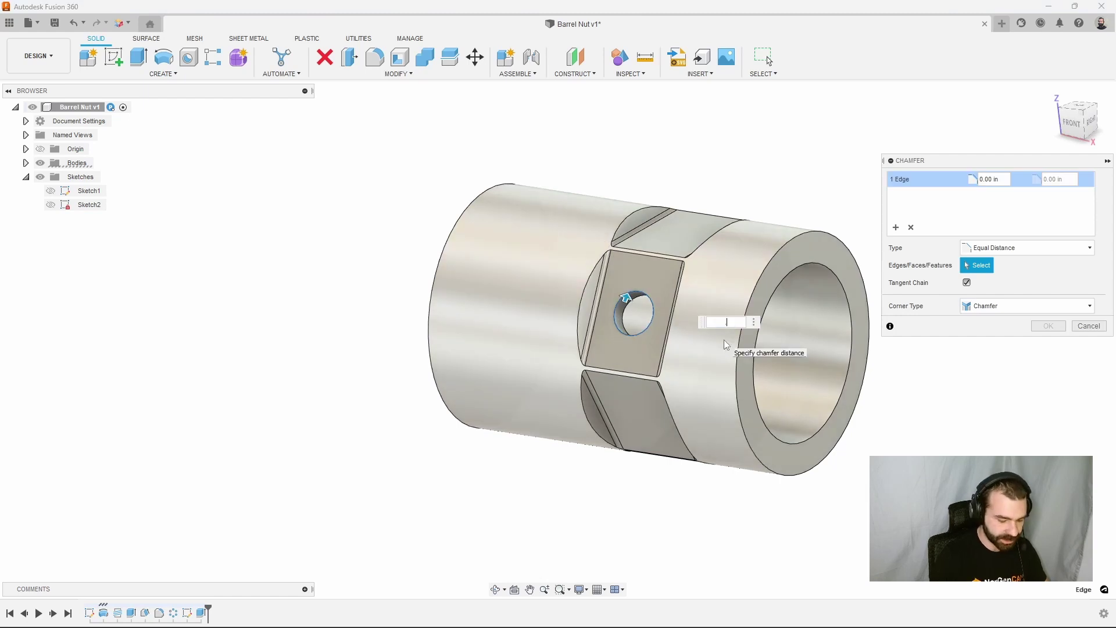
{"action": "type", "text": ".05"}
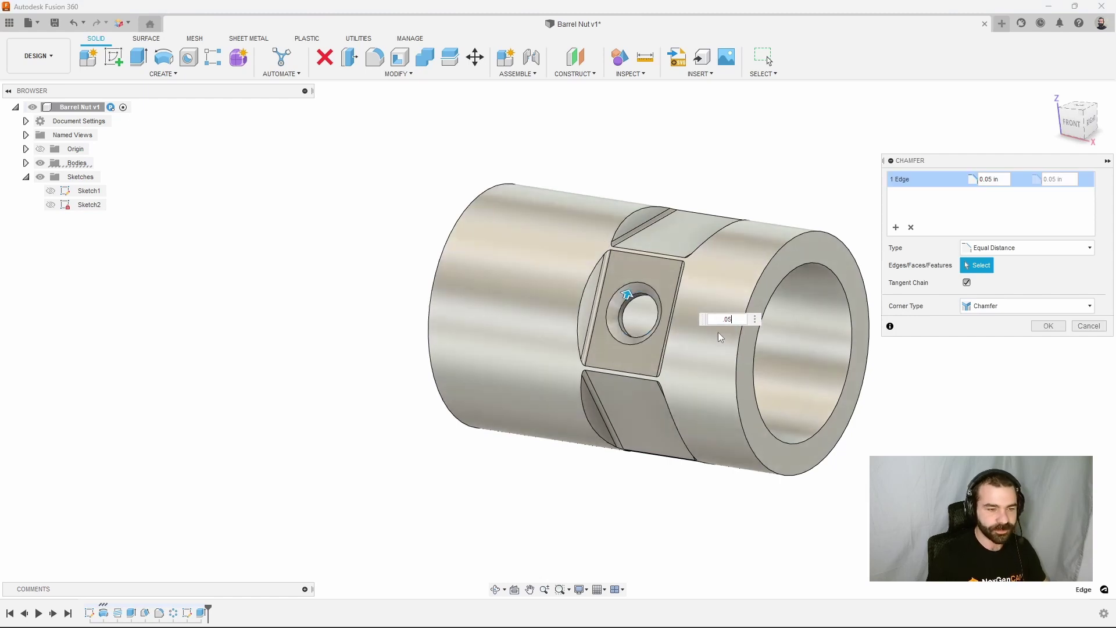
{"action": "left_click", "coordinate": [1048, 326]}
{"action": "middle_click_drag", "start_coordinate": [910, 319], "coordinate": [843, 364], "text": "shift"}
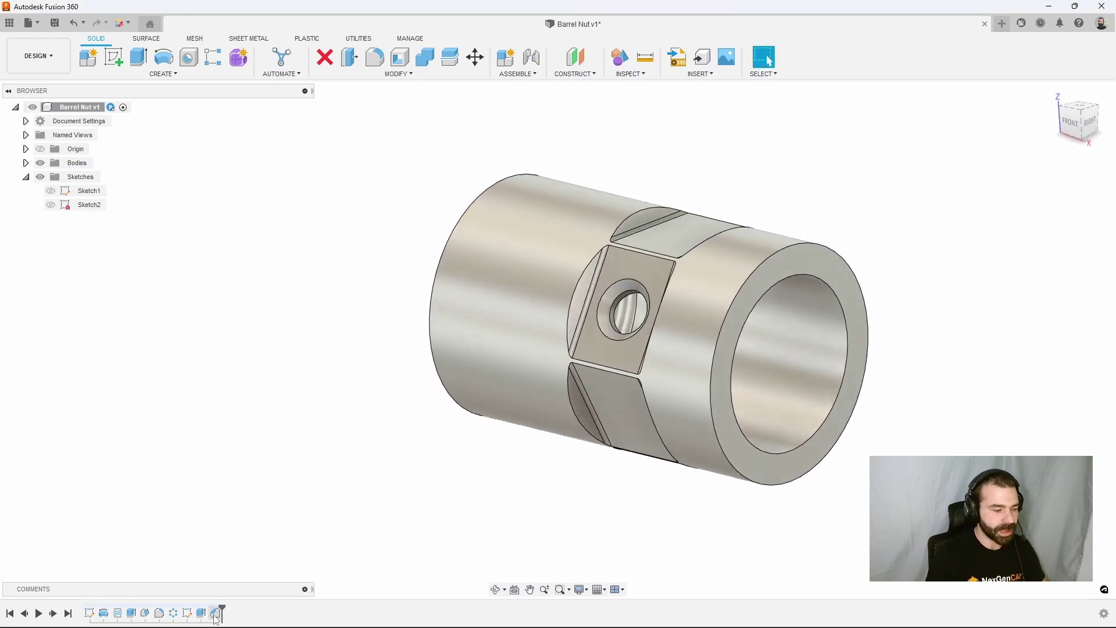
Select the hole sketch, cut and chamfer in the timeline, then clear the selection.
{"action": "left_click", "coordinate": [187, 613]}
{"action": "left_click", "coordinate": [201, 613], "text": "shift"}
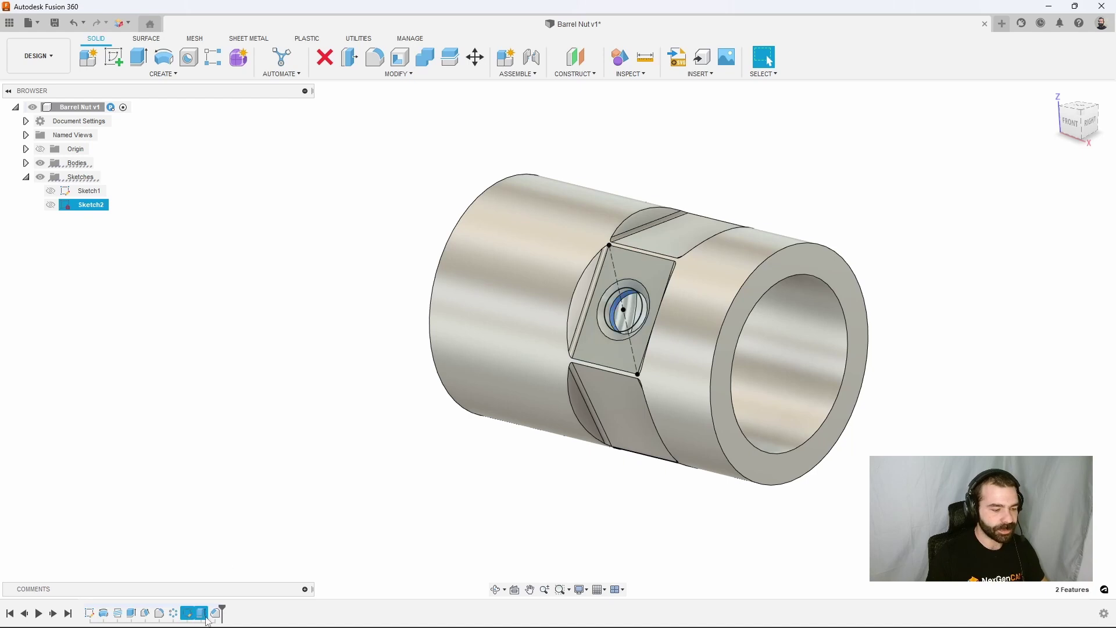
{"action": "left_click", "coordinate": [216, 615], "text": "shift"}
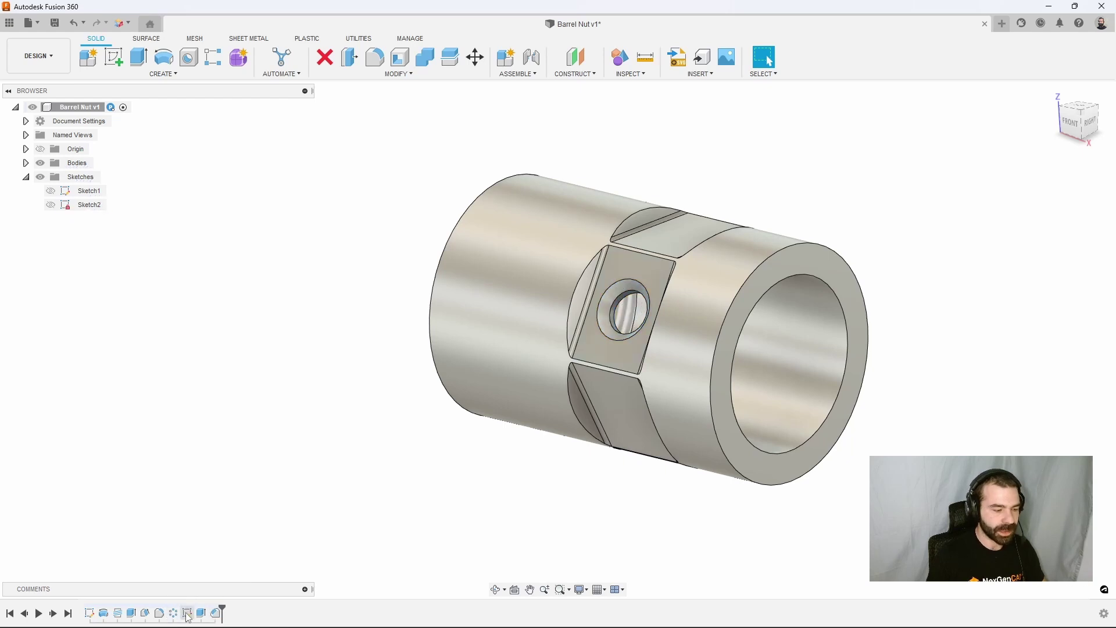
{"action": "left_click", "coordinate": [200, 616], "text": "shift"}
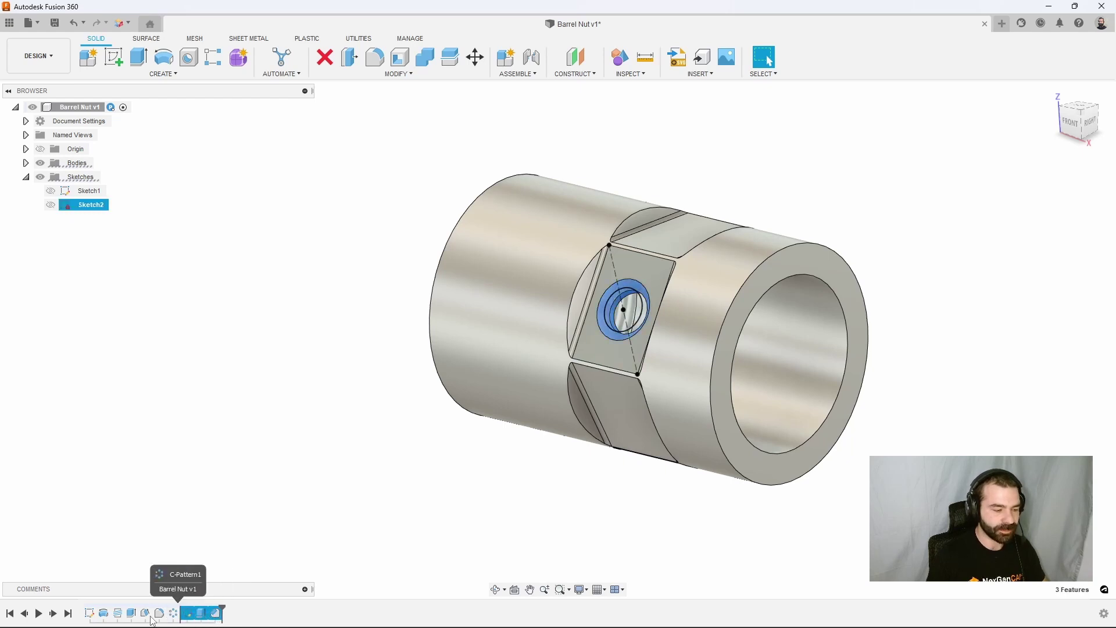
{"action": "left_click", "coordinate": [189, 623]}
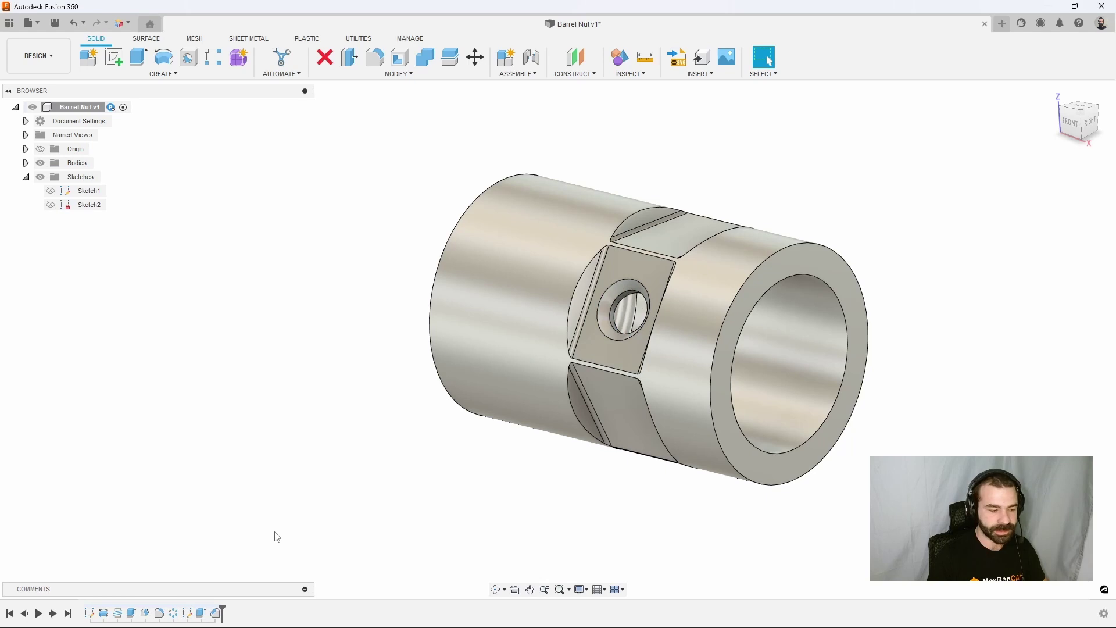
Circular-pattern the hole cut and chamfer 6 times around the bore axis.
{"action": "left_click", "coordinate": [213, 57]}
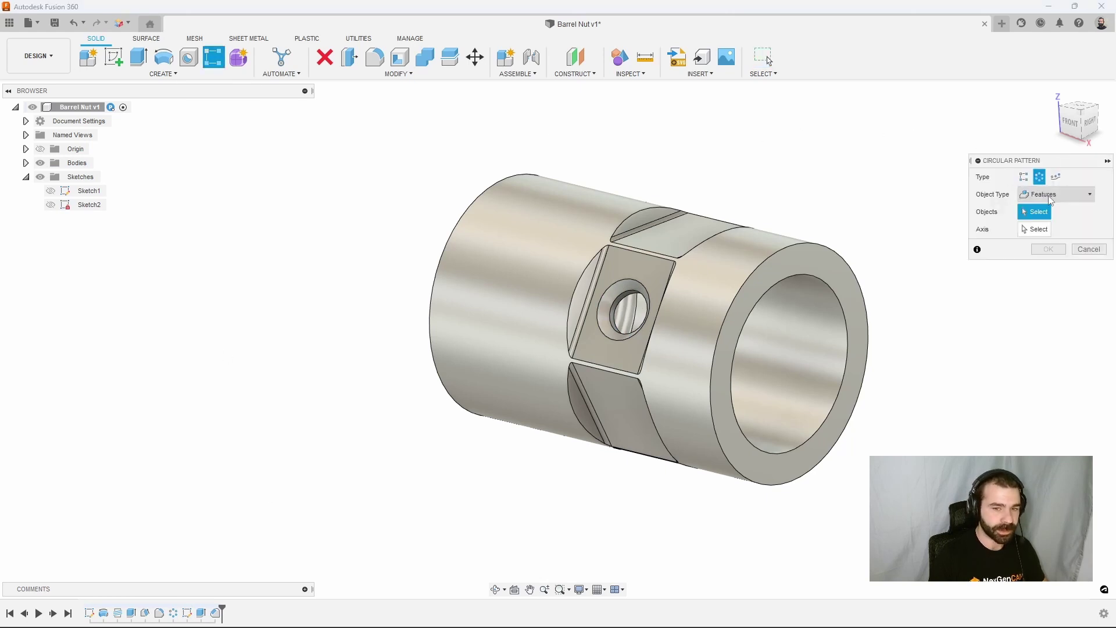
{"action": "left_click", "coordinate": [200, 613]}
{"action": "left_click", "coordinate": [215, 613]}
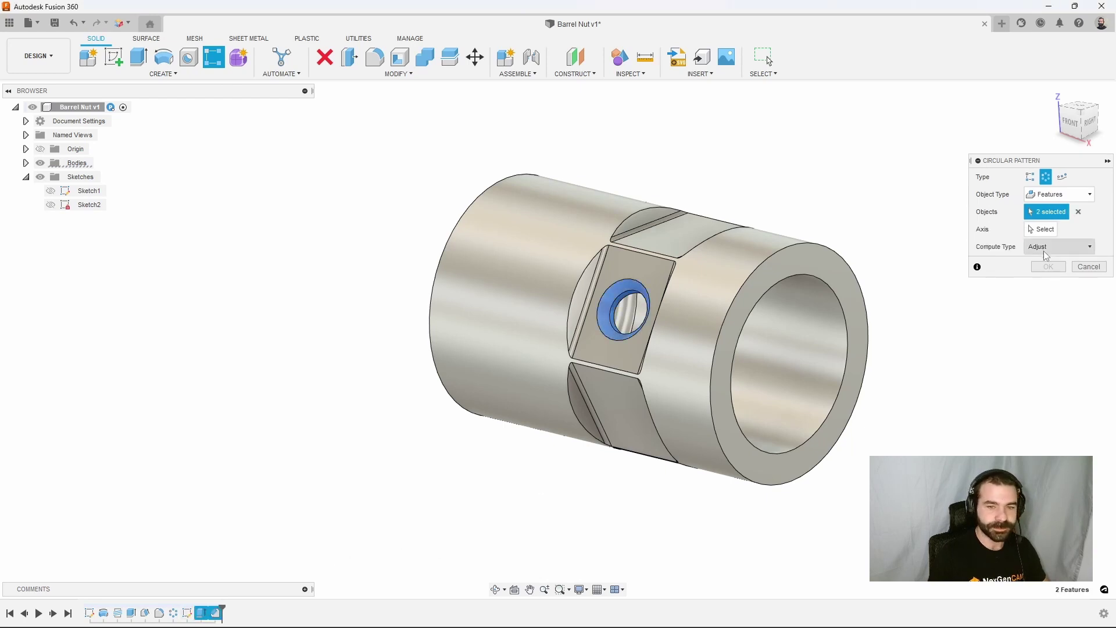
{"action": "left_click", "coordinate": [1041, 229]}
{"action": "left_click", "coordinate": [829, 354]}
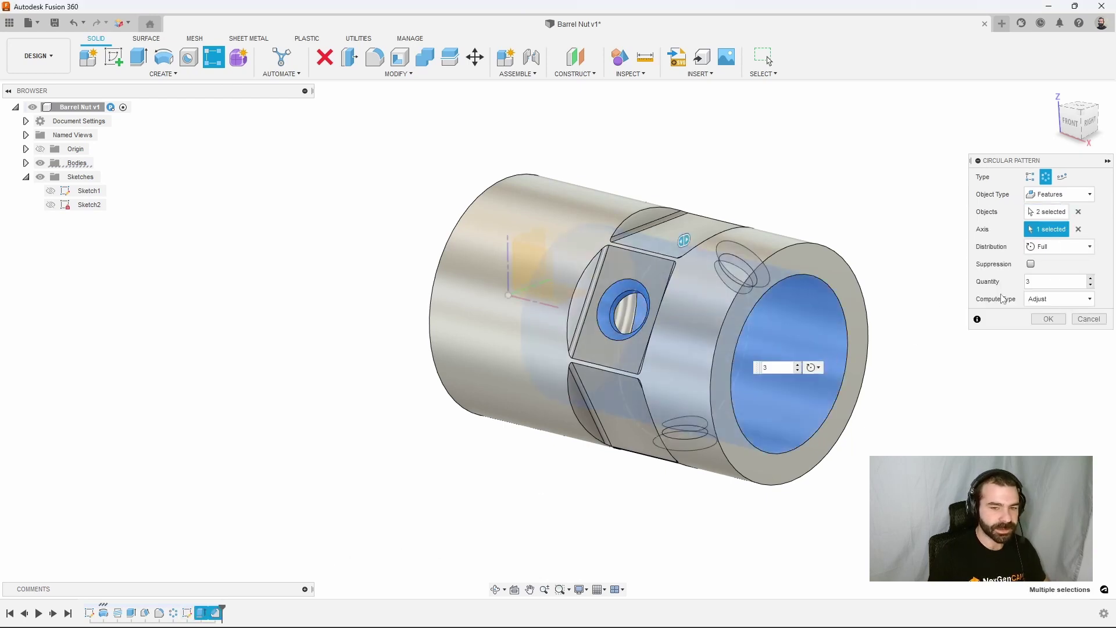
{"action": "double_click", "coordinate": [1024, 281]}
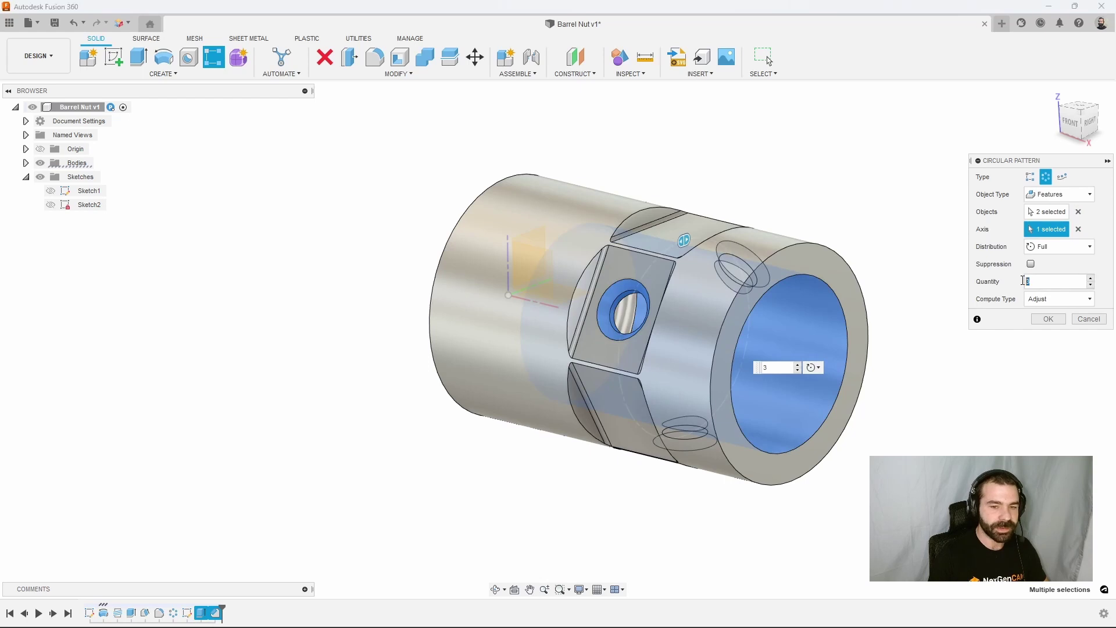
{"action": "left_click", "coordinate": [1047, 319]}
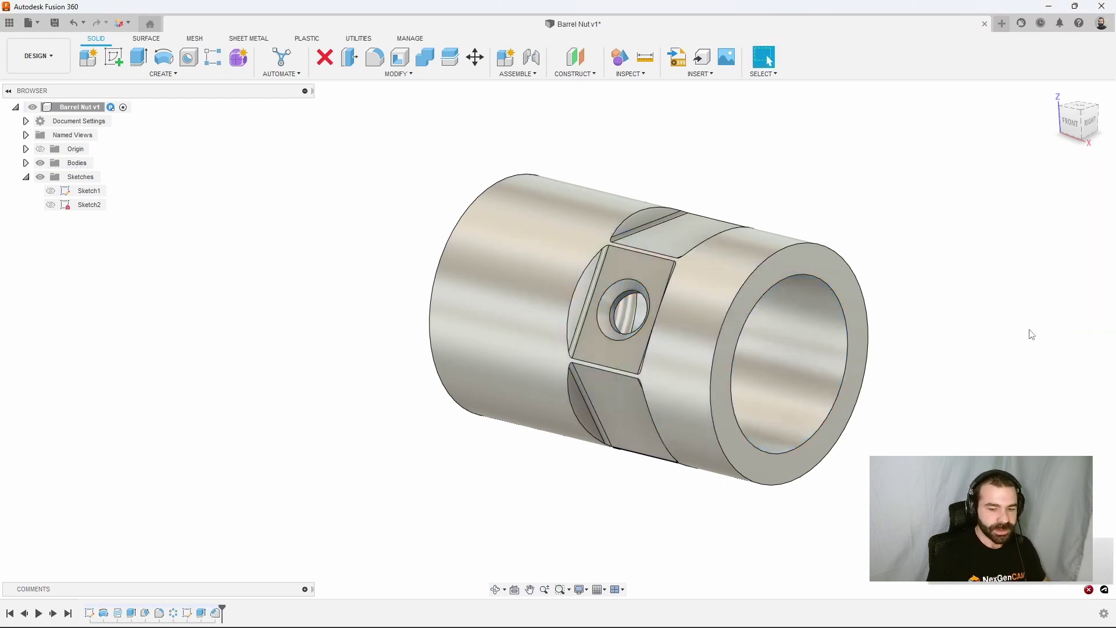
Select Sketch2 and Chamfer1 in the timeline and delete them with the hole cut.
{"action": "mouse_move", "coordinate": [980, 357]}
{"action": "middle_mouse_down", "text": "shift"}
{"action": "mouse_move", "coordinate": [930, 334]}
{"action": "mouse_move", "coordinate": [900, 342]}
{"action": "mouse_move", "coordinate": [992, 351]}
{"action": "mouse_move", "coordinate": [986, 363]}
{"action": "middle_mouse_up", "text": "shift"}
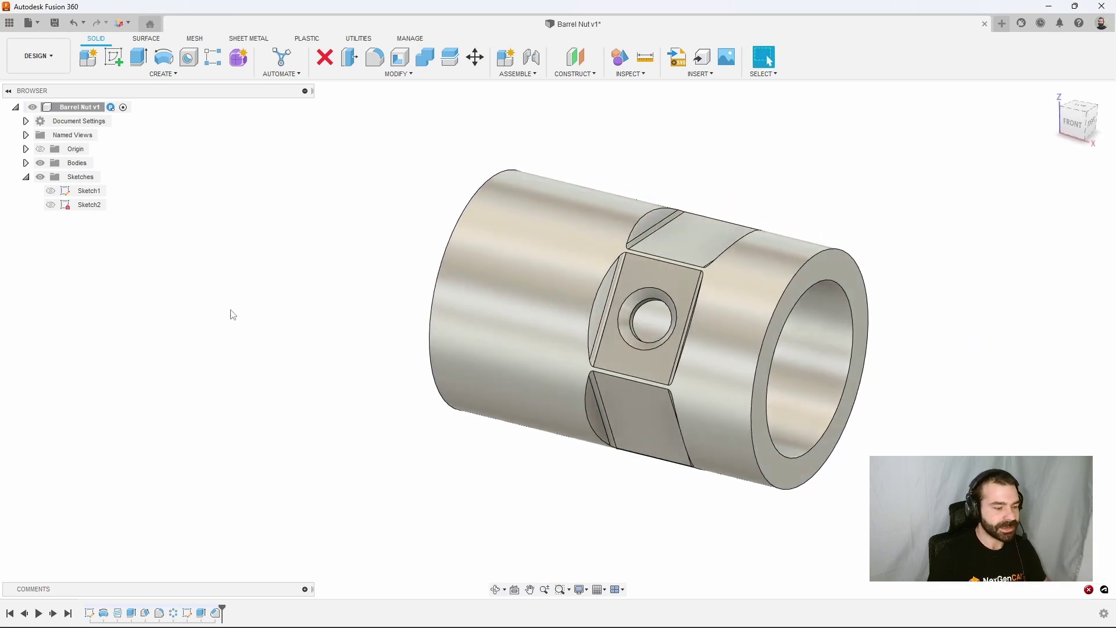
{"action": "left_click", "coordinate": [216, 614]}
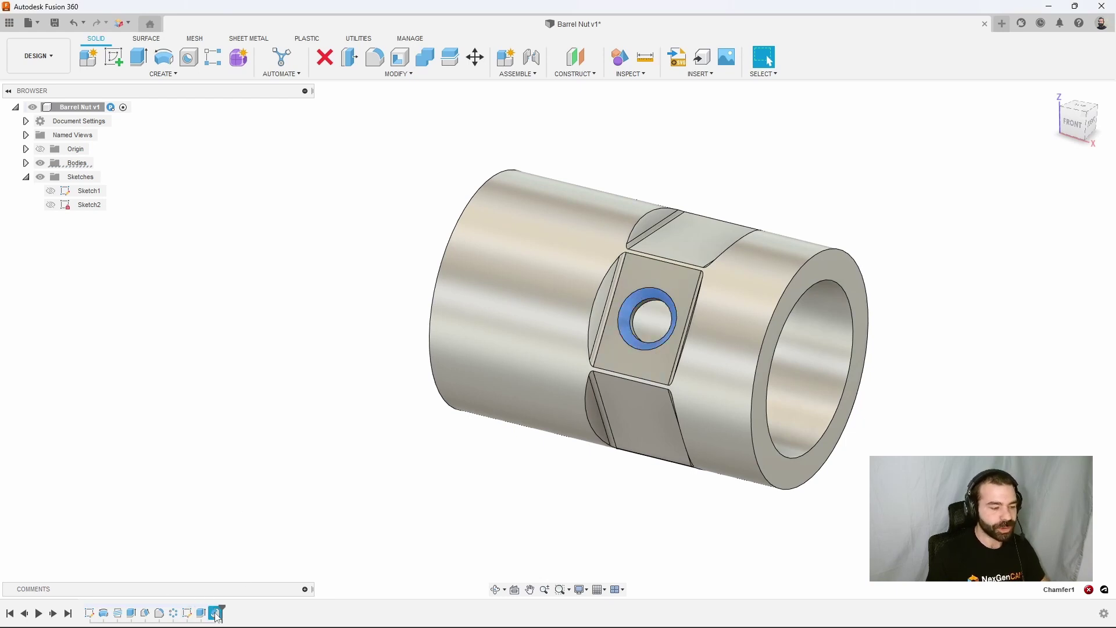
{"action": "left_click", "coordinate": [174, 614]}
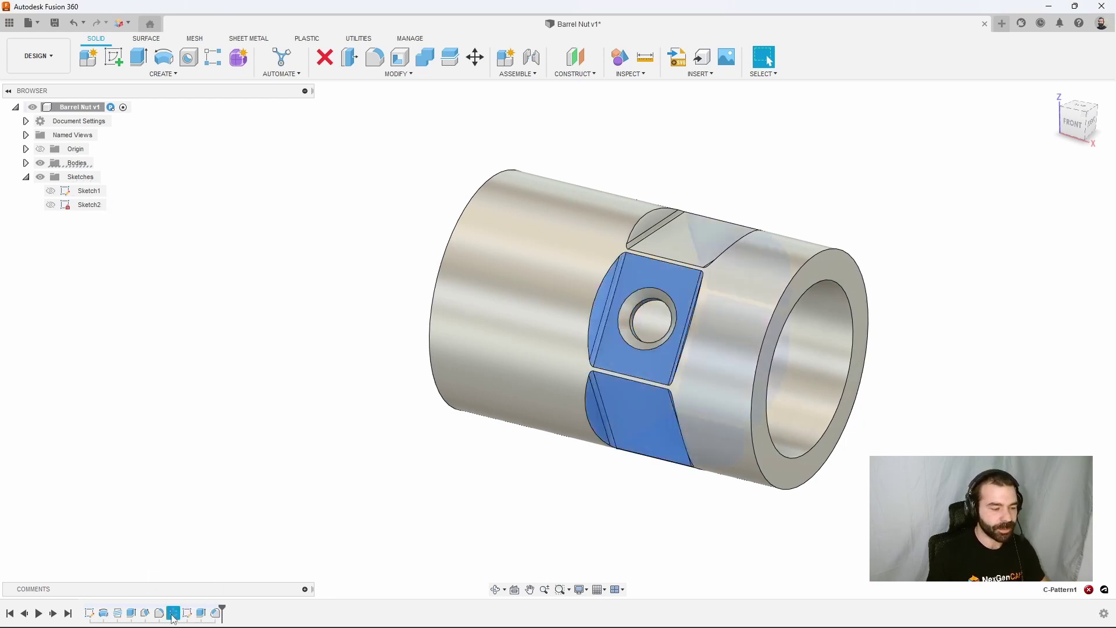
{"action": "left_click", "coordinate": [293, 532]}
{"action": "left_click", "coordinate": [636, 368]}
{"action": "left_click", "coordinate": [173, 614]}
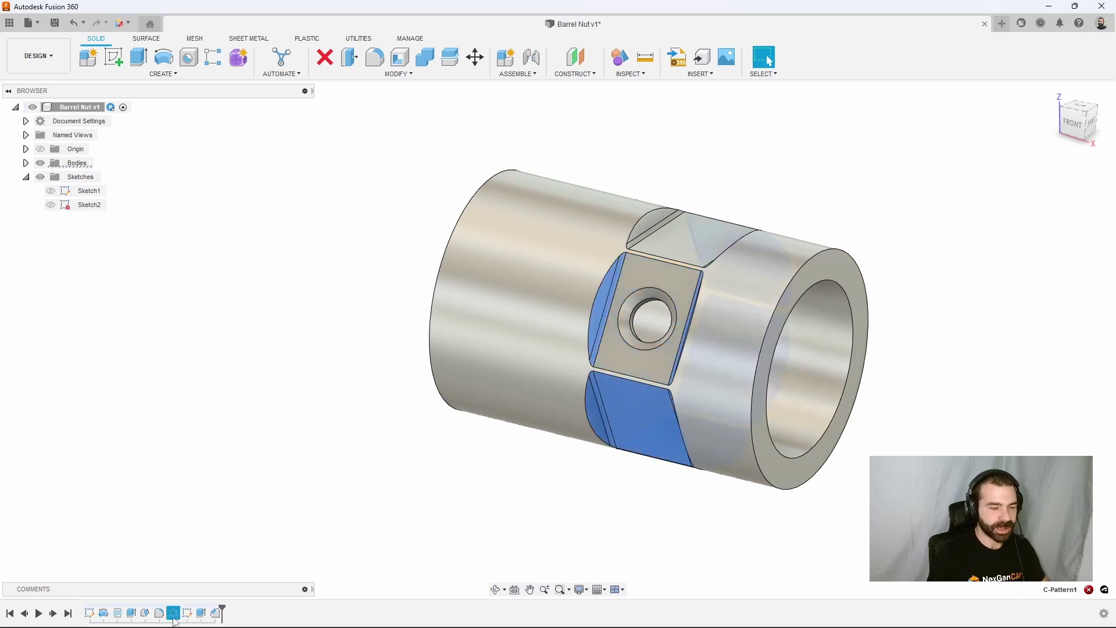
{"action": "left_click", "coordinate": [187, 614]}
{"action": "left_click", "coordinate": [213, 615], "text": "shift"}
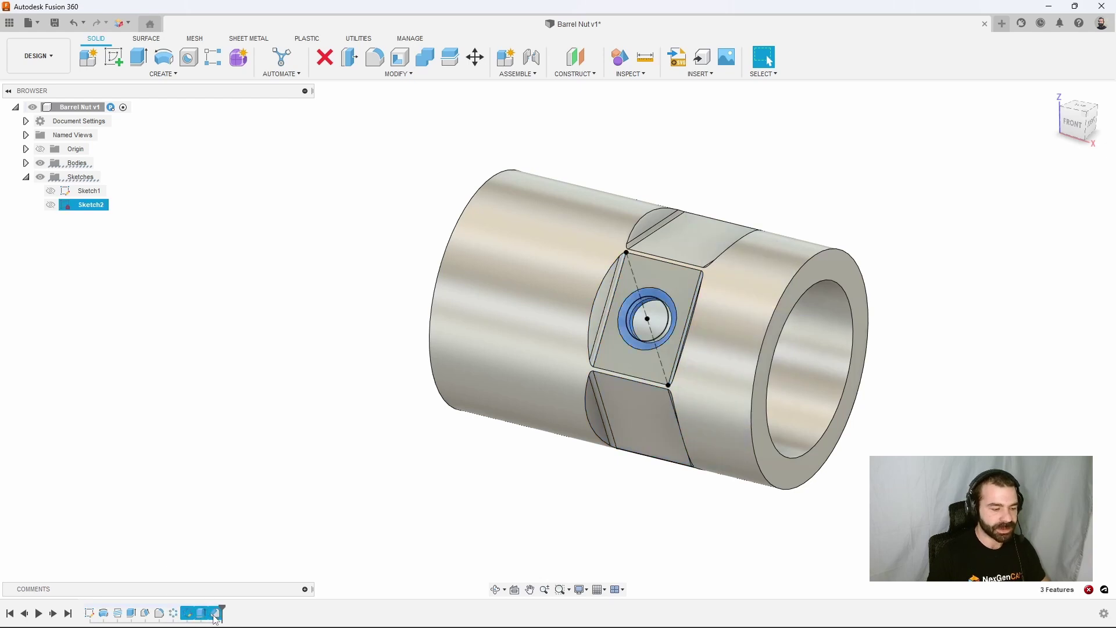
{"action": "right_click", "coordinate": [216, 616]}
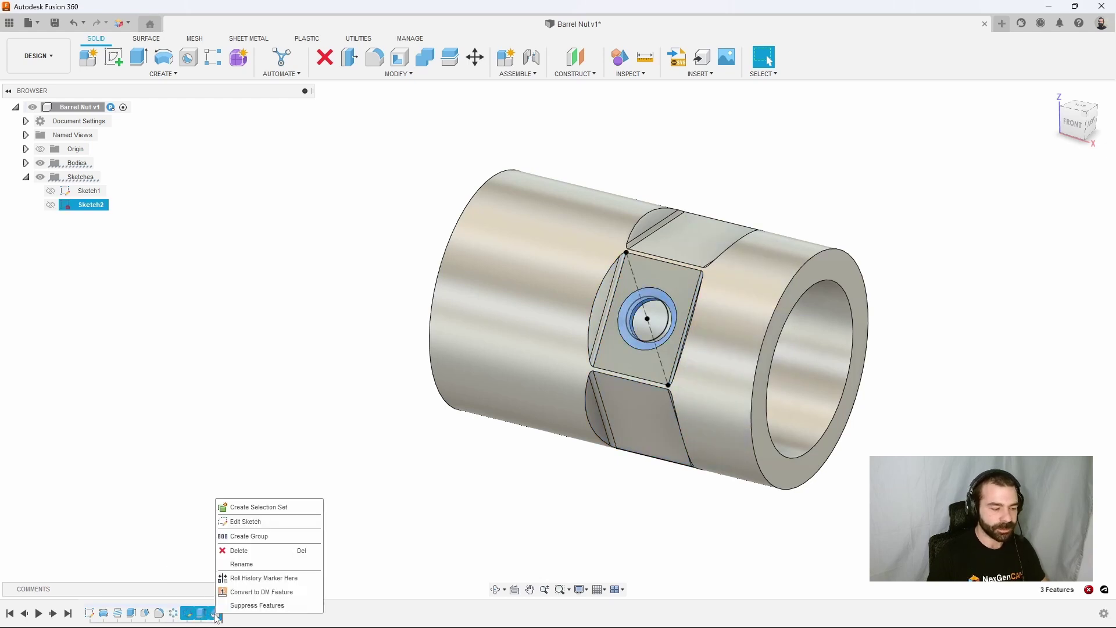
{"action": "left_click", "coordinate": [238, 552]}
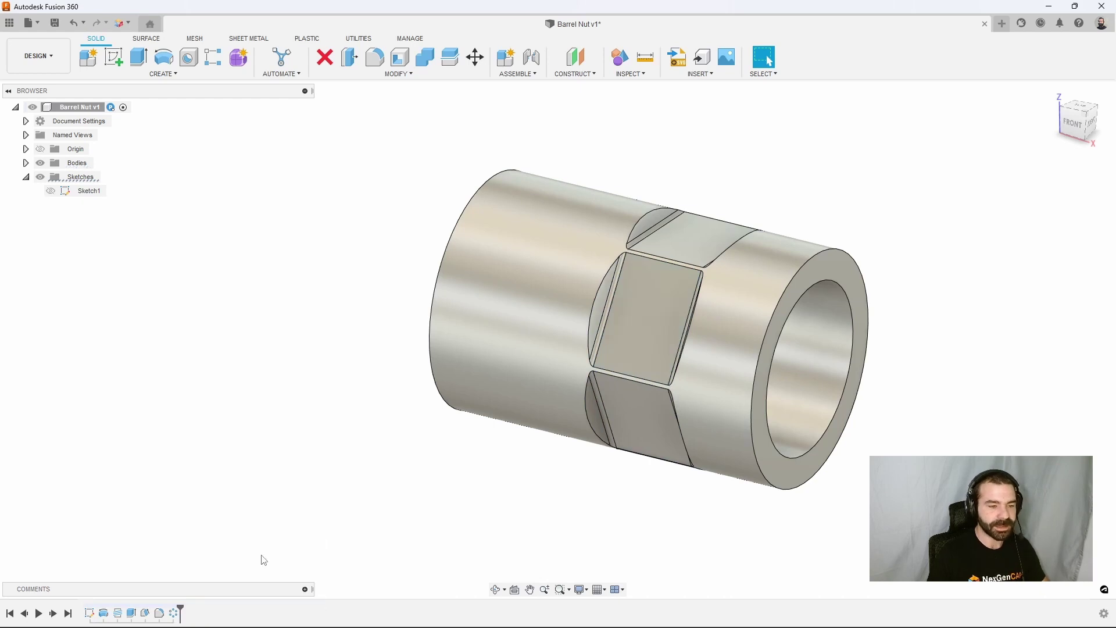
Abandon a sketch on the top flat and roll the timeline back before C-Pattern1.
{"action": "left_click", "coordinate": [113, 56]}
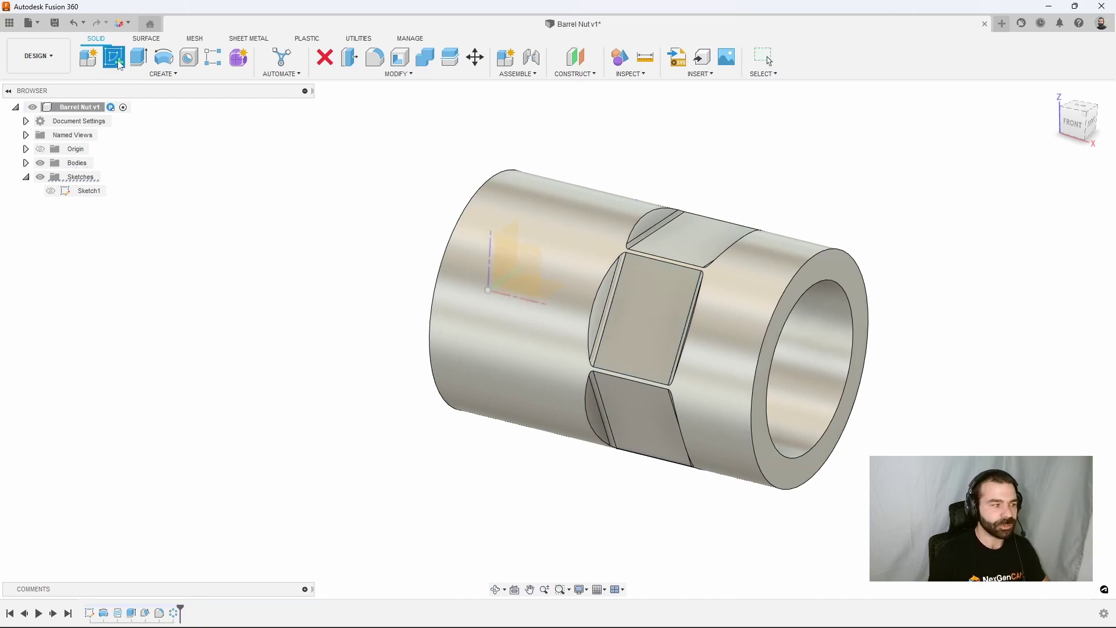
{"action": "left_click", "coordinate": [703, 237]}
{"action": "scroll", "coordinate": [797, 324], "scroll_direction": "up", "scroll_amount": 3}
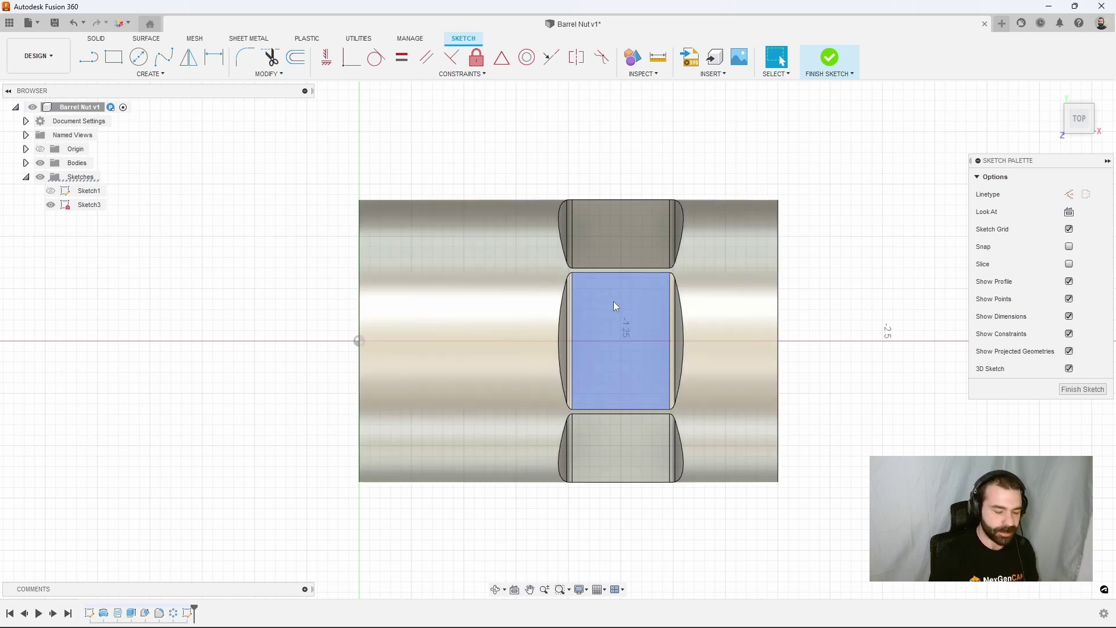
{"action": "key", "text": "ctrl+z"}
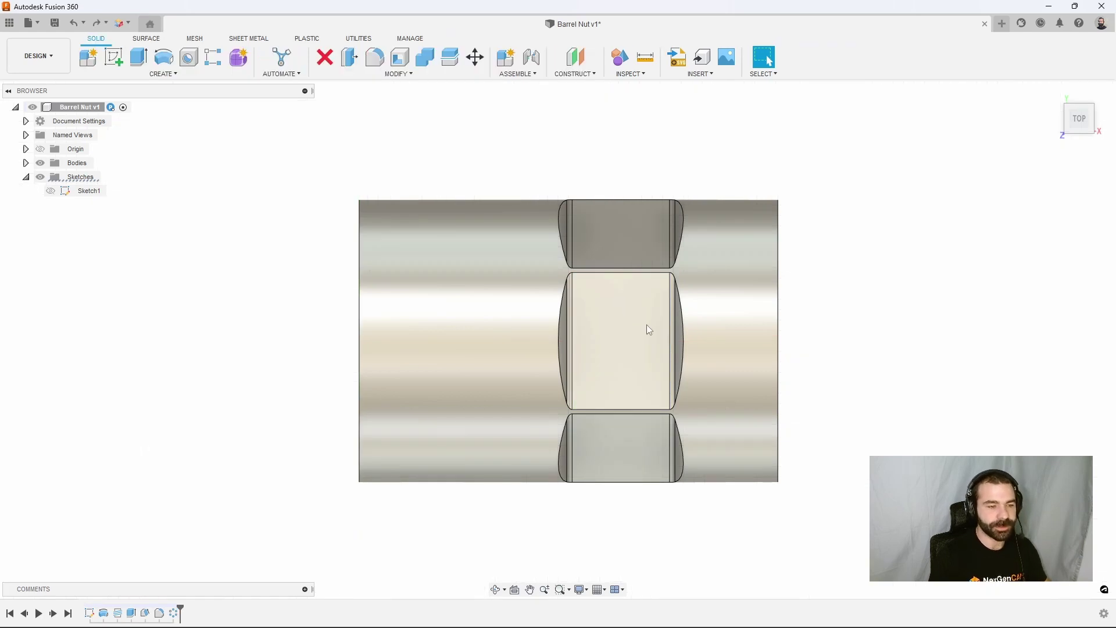
{"action": "middle_click_drag", "start_coordinate": [649, 329], "coordinate": [626, 266], "text": "shift"}
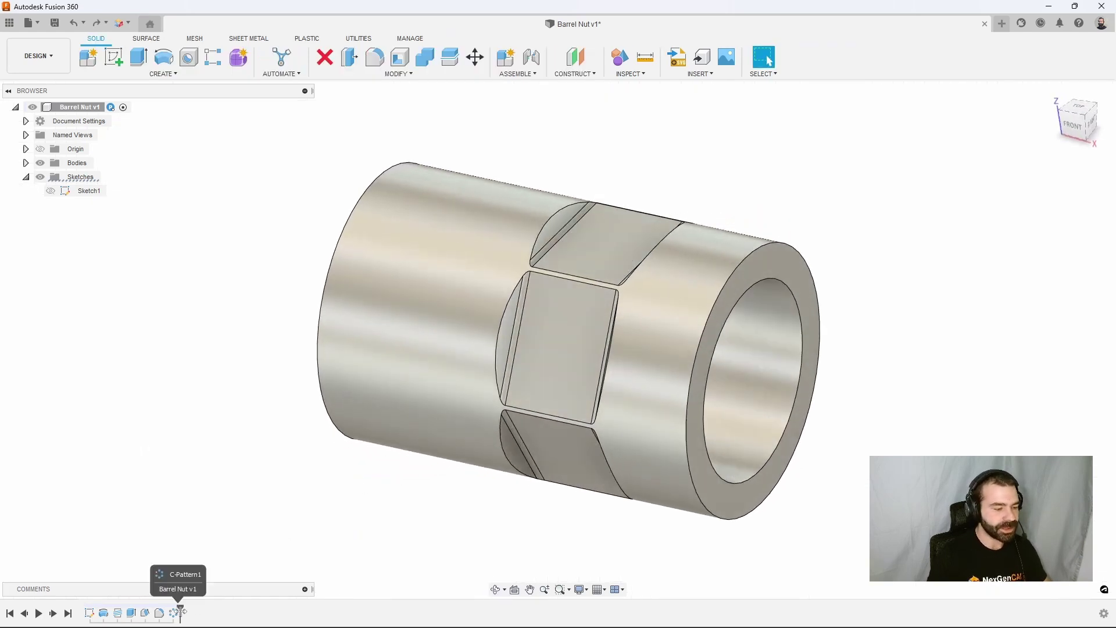
{"action": "left_click_drag", "start_coordinate": [178, 614], "coordinate": [167, 616]}
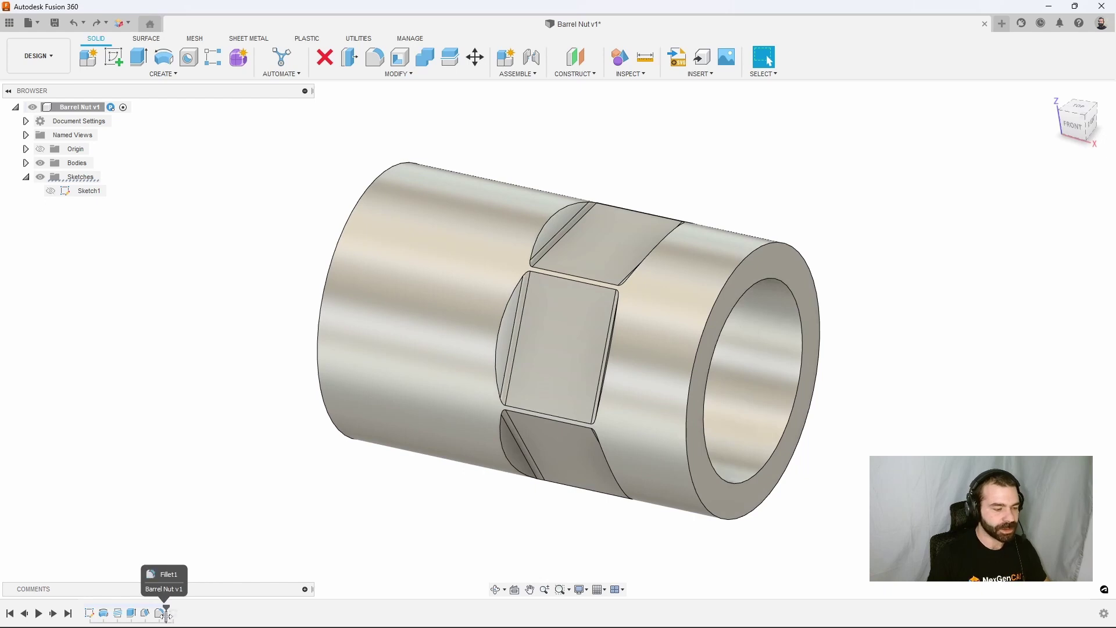
{"action": "scroll", "coordinate": [224, 516], "scroll_direction": "down", "scroll_amount": 2}
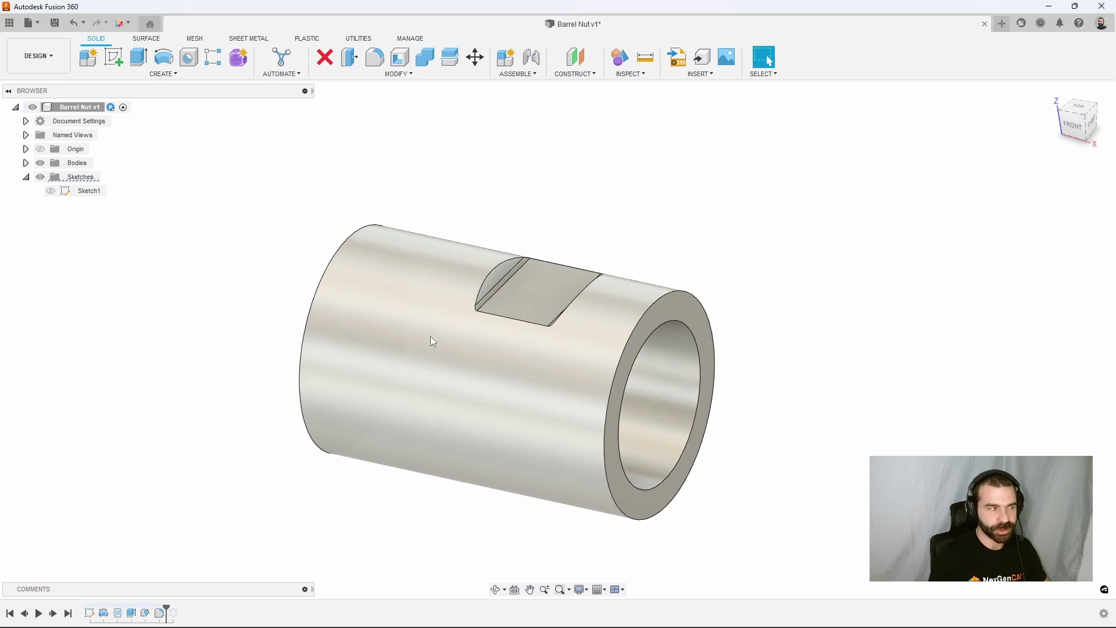
Start a sketch on the single flat and draw a construction centre line across it.
{"action": "left_click", "coordinate": [117, 61]}
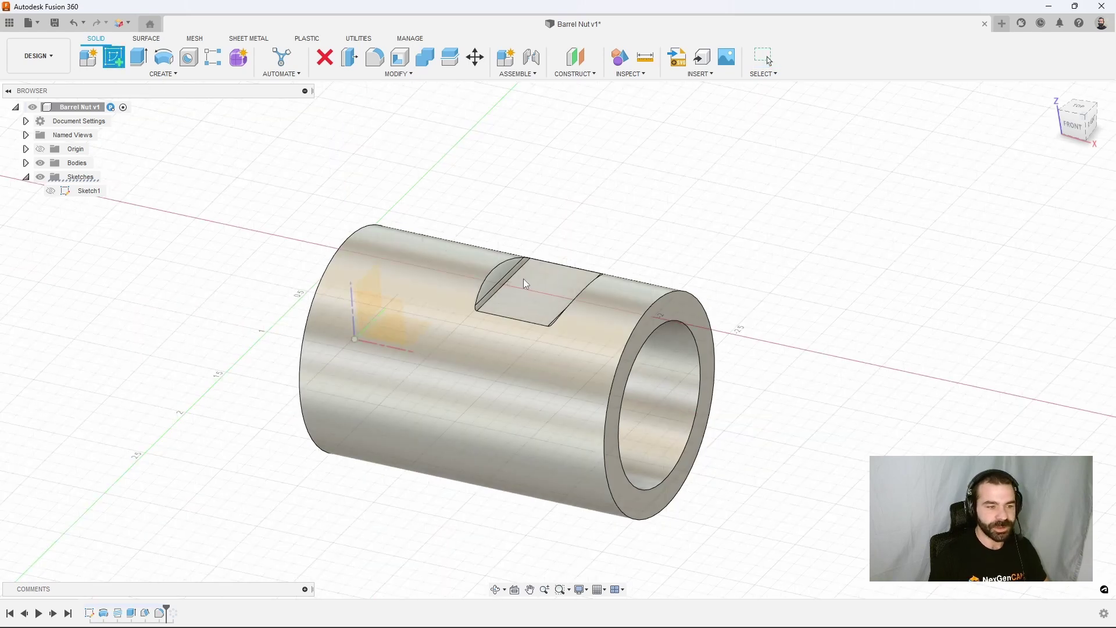
{"action": "left_click", "coordinate": [542, 291]}
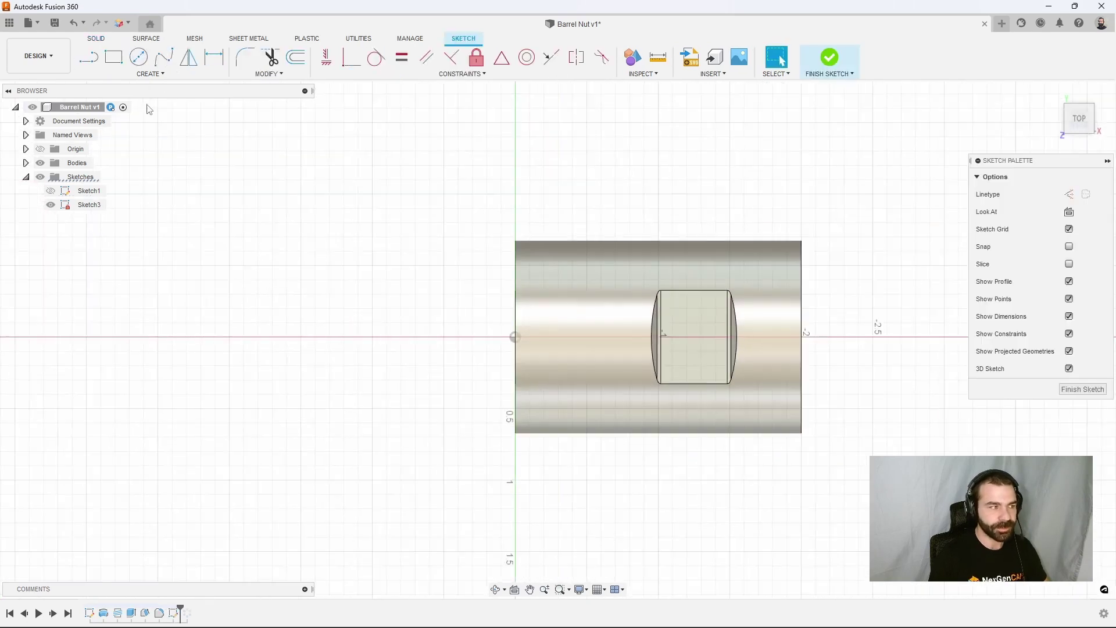
{"action": "left_click", "coordinate": [88, 56]}
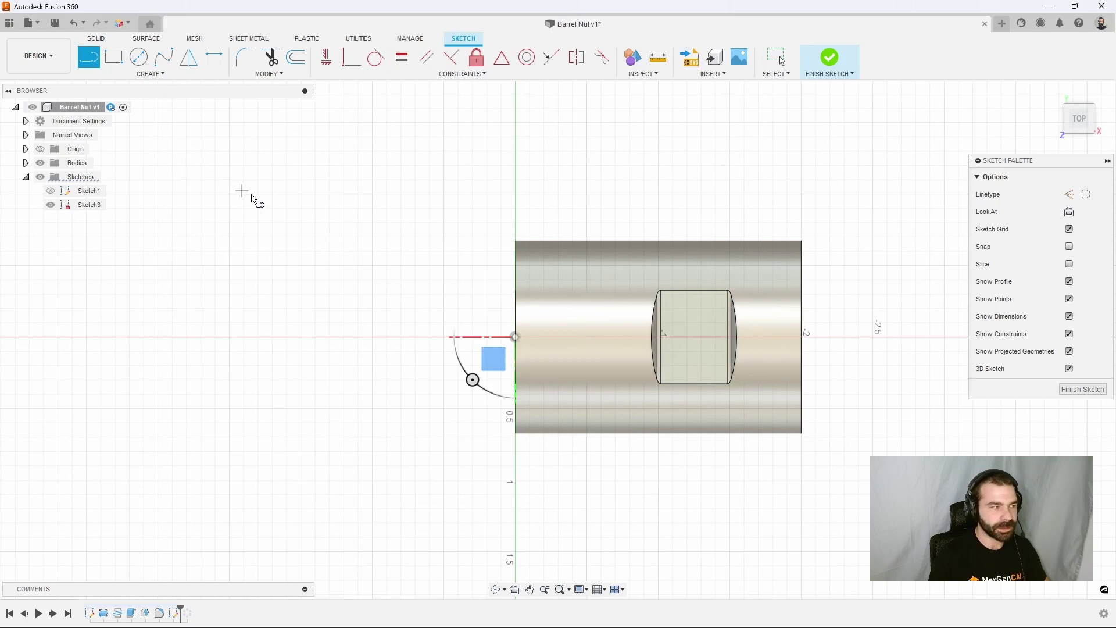
{"action": "left_click", "coordinate": [1070, 194]}
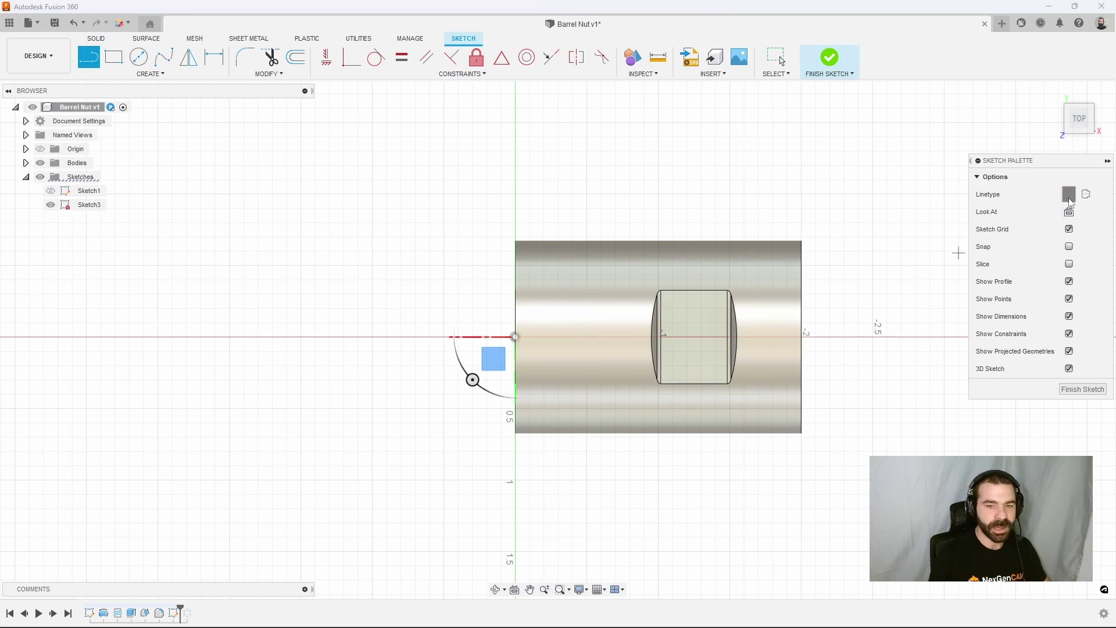
{"action": "left_click", "coordinate": [695, 292]}
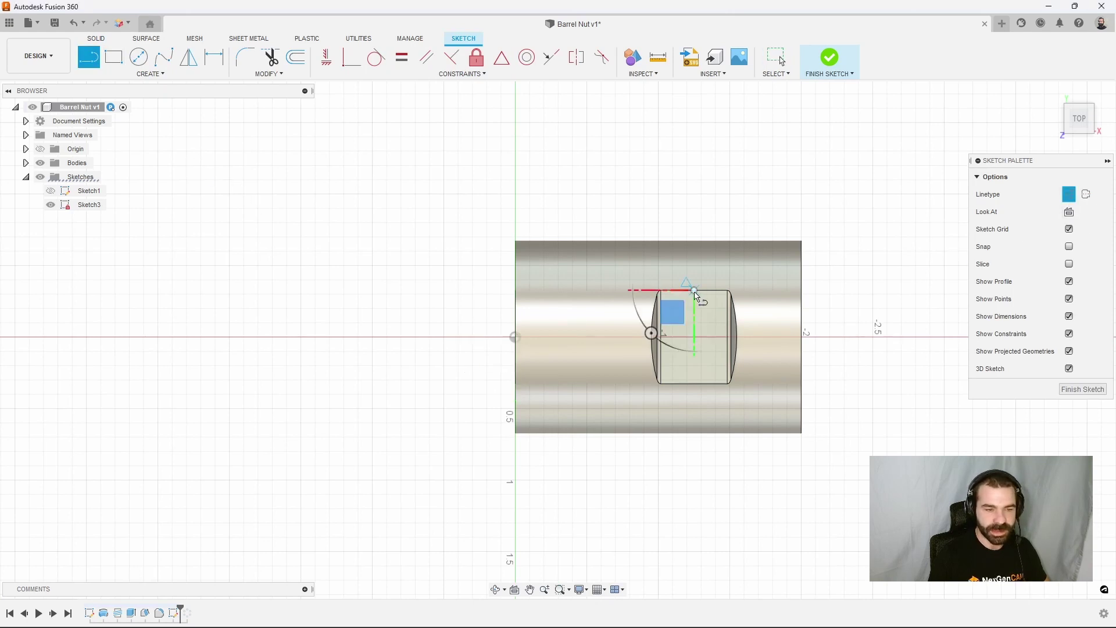
{"action": "left_click", "coordinate": [695, 384]}
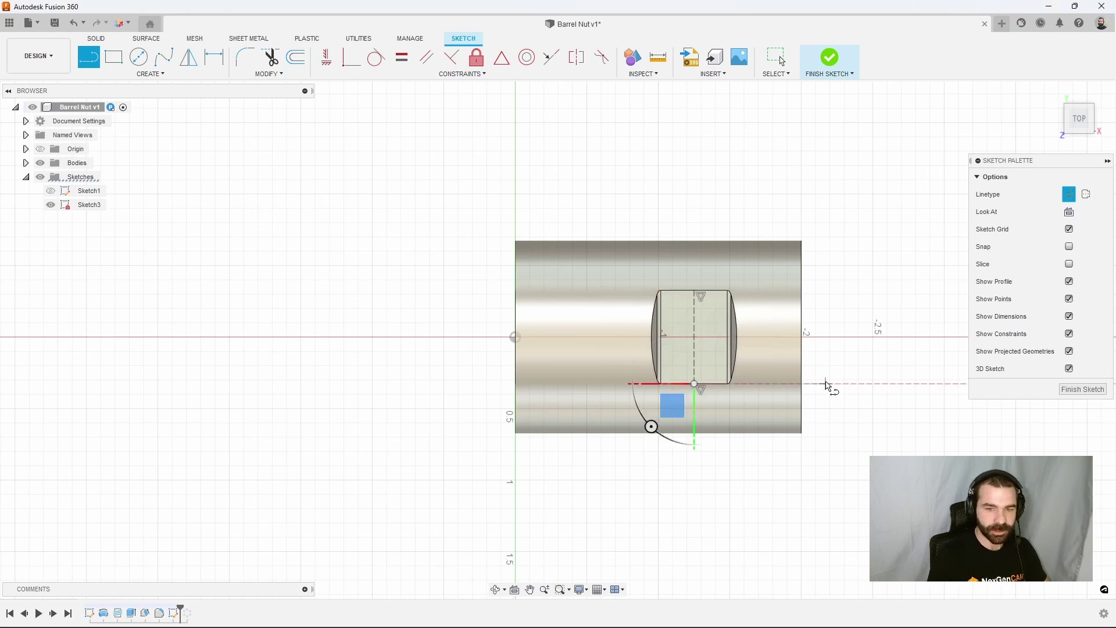
Draw a circle centred on the construction line, dimensioned to a 3/8 in diameter.
{"action": "left_click", "coordinate": [139, 57]}
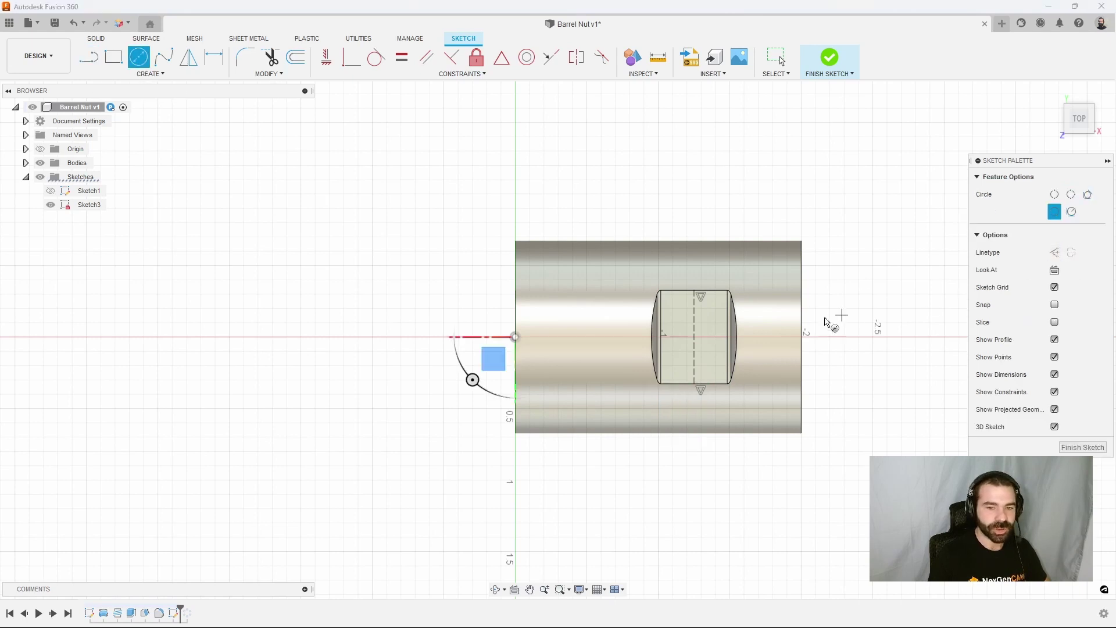
{"action": "scroll", "coordinate": [721, 331], "scroll_direction": "up", "scroll_amount": 3}
{"action": "left_click", "coordinate": [695, 337]}
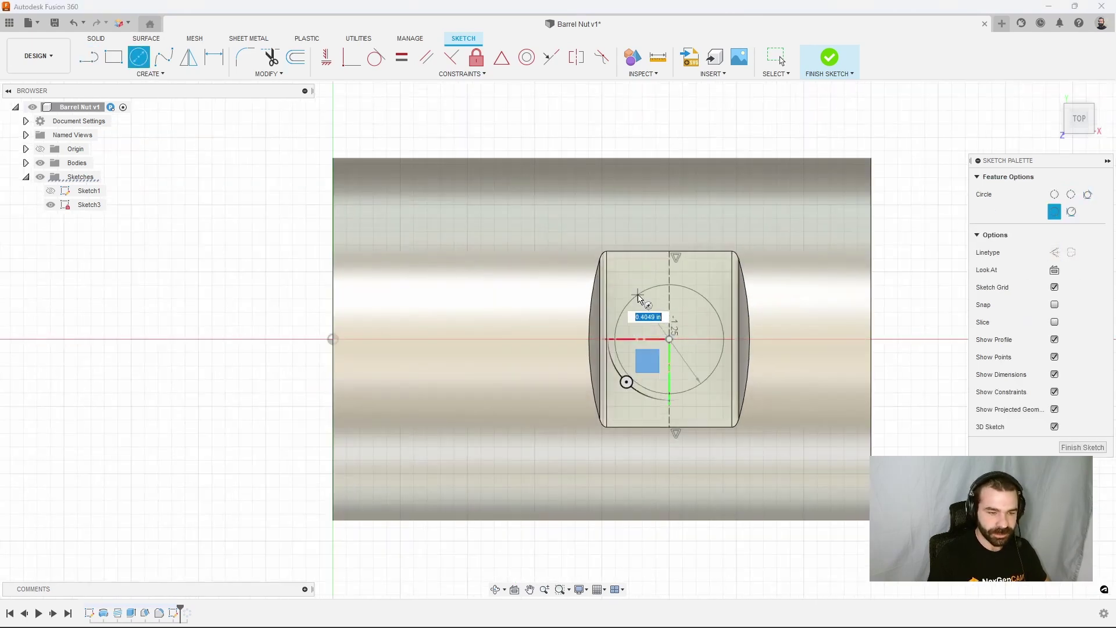
{"action": "left_click", "coordinate": [659, 287]}
{"action": "key", "text": "d"}
{"action": "left_click", "coordinate": [660, 286]}
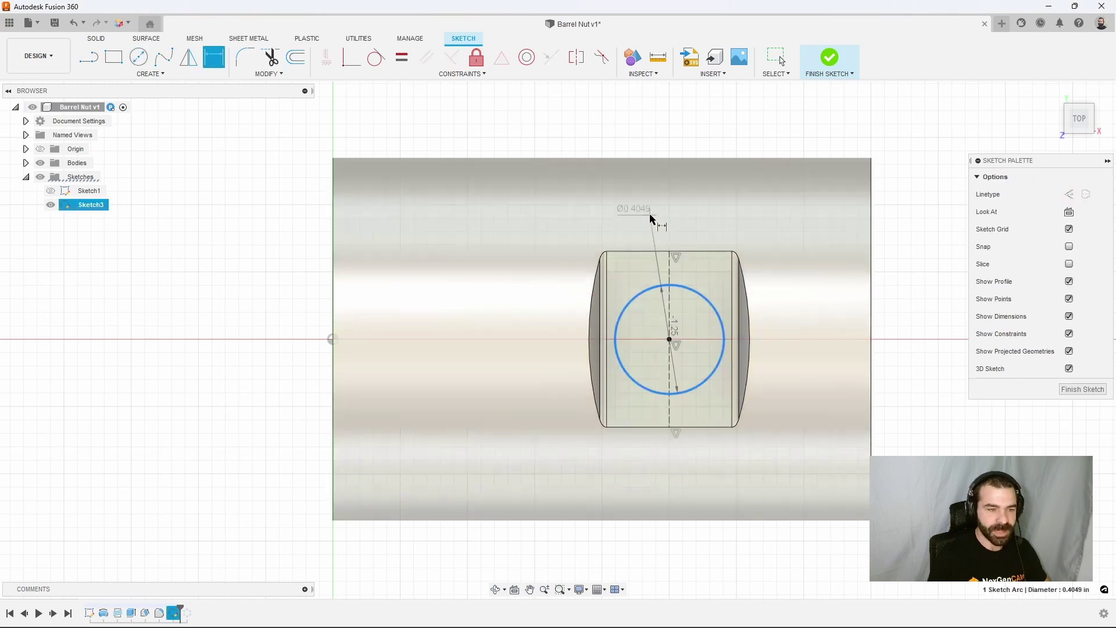
{"action": "left_click", "coordinate": [660, 216]}
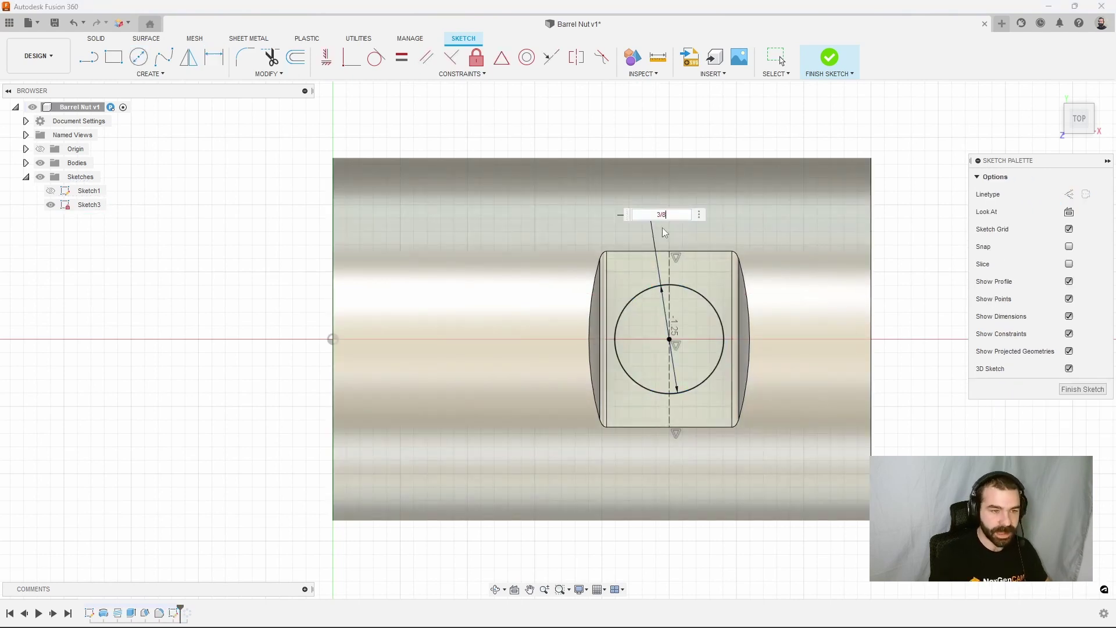
{"action": "key", "text": "Return"}
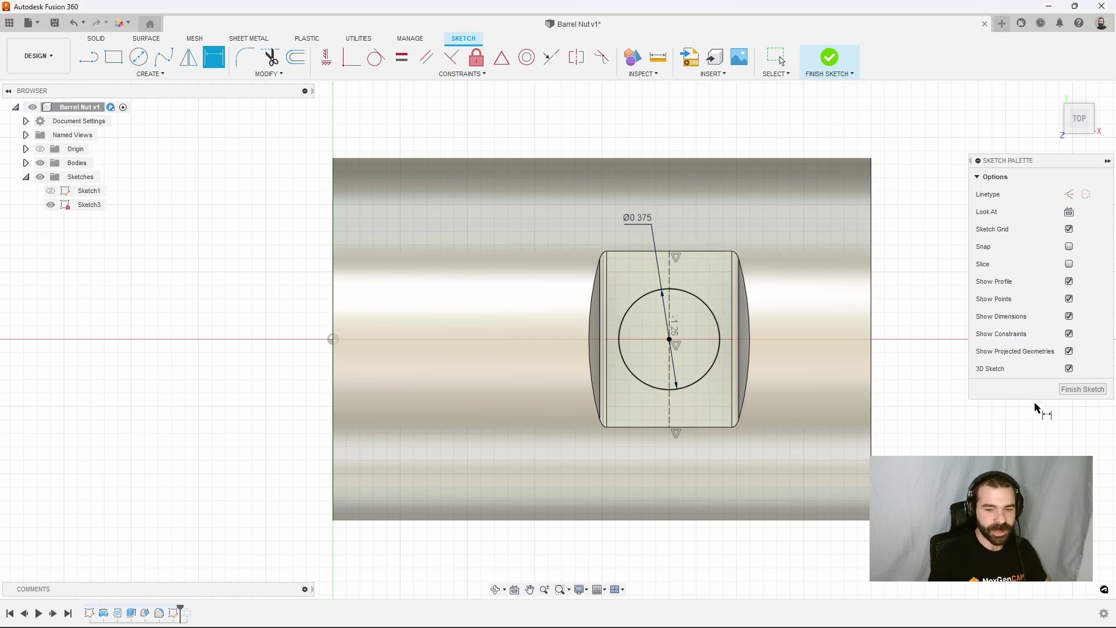
Extrude-cut the 0.375 in circle 0.15 in into the flat as a cross hole.
{"action": "left_click", "coordinate": [1082, 389]}
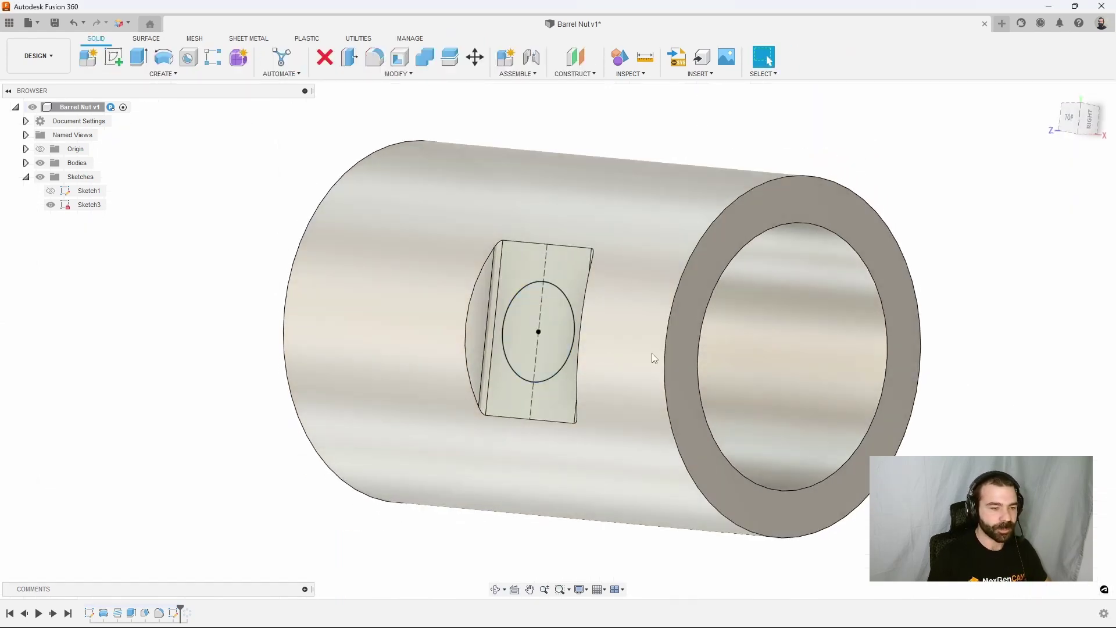
{"action": "key", "text": "e"}
{"action": "left_click", "coordinate": [556, 336]}
{"action": "left_click_drag", "start_coordinate": [552, 337], "coordinate": [568, 332]}
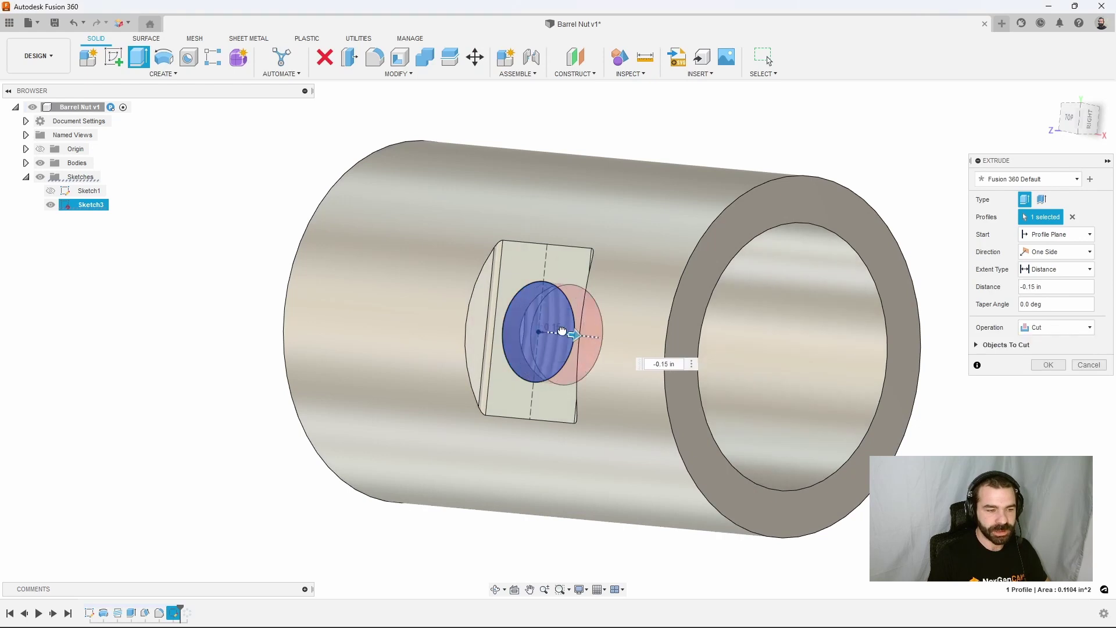
{"action": "left_click", "coordinate": [1041, 366]}
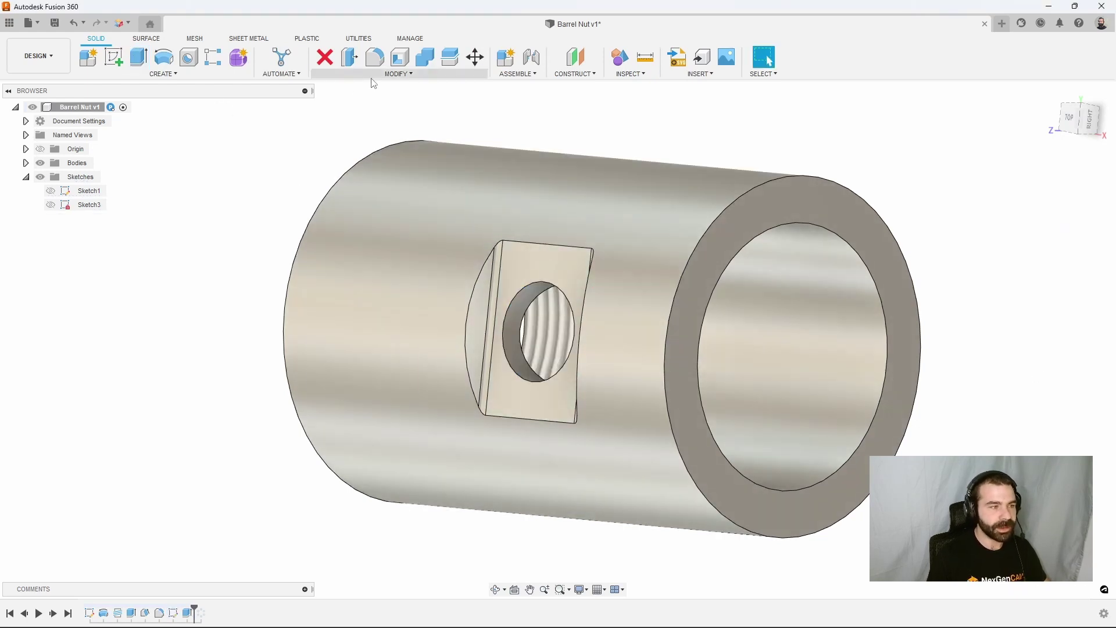
Chamfer the cross hole's edge at 0.03 in.
{"action": "left_click", "coordinate": [399, 74]}
{"action": "left_click", "coordinate": [369, 116]}
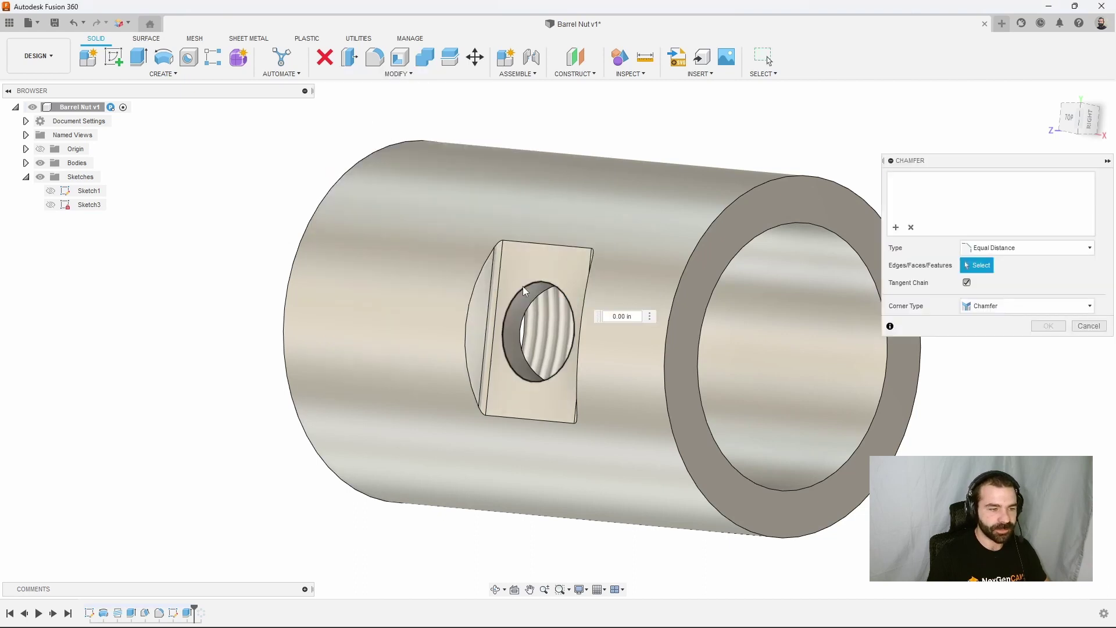
{"action": "left_click", "coordinate": [522, 287]}
{"action": "middle_click_drag", "start_coordinate": [542, 298], "coordinate": [564, 314], "text": "shift"}
{"action": "type", "text": ".0"}
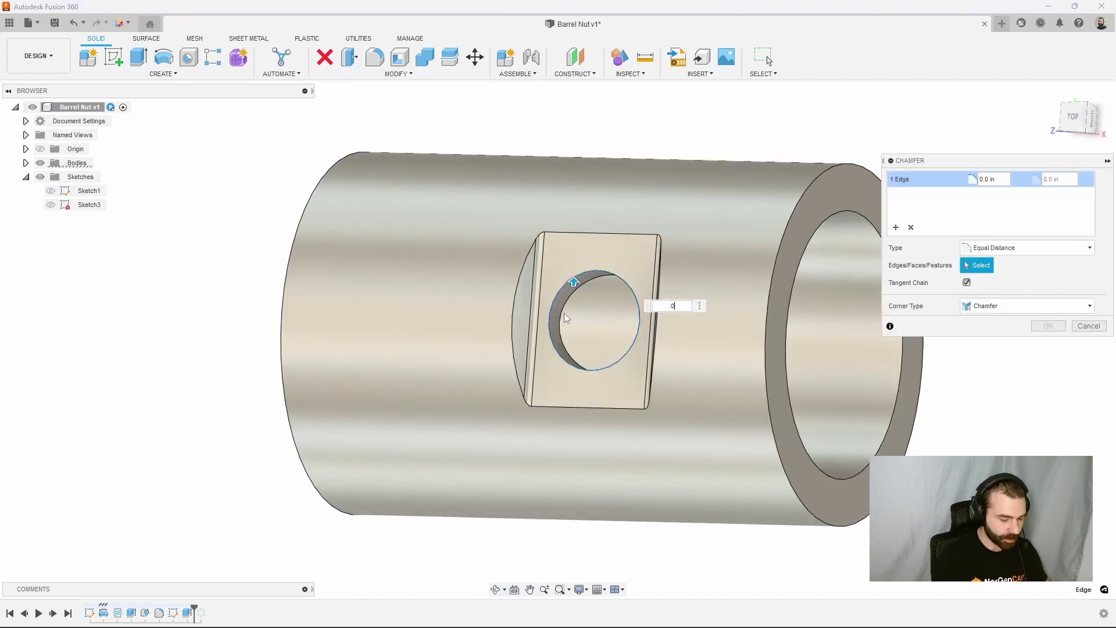
{"action": "type", "text": "25"}
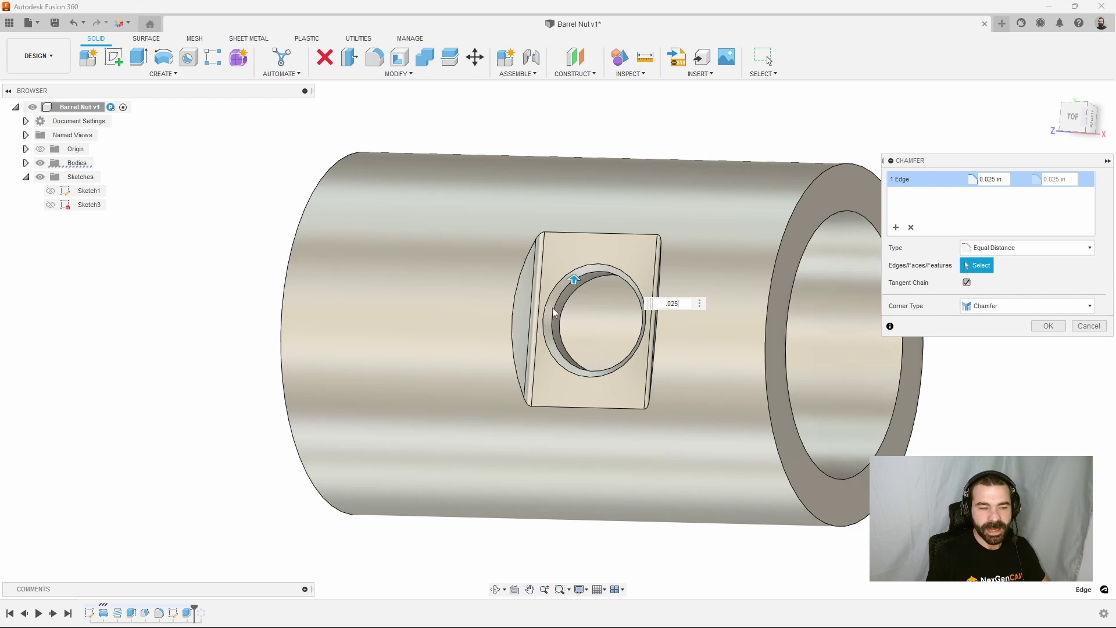
{"action": "mouse_move", "coordinate": [573, 280]}
{"action": "left_mouse_down"}
{"action": "mouse_move", "coordinate": [581, 247]}
{"action": "mouse_move", "coordinate": [574, 277]}
{"action": "left_mouse_up"}
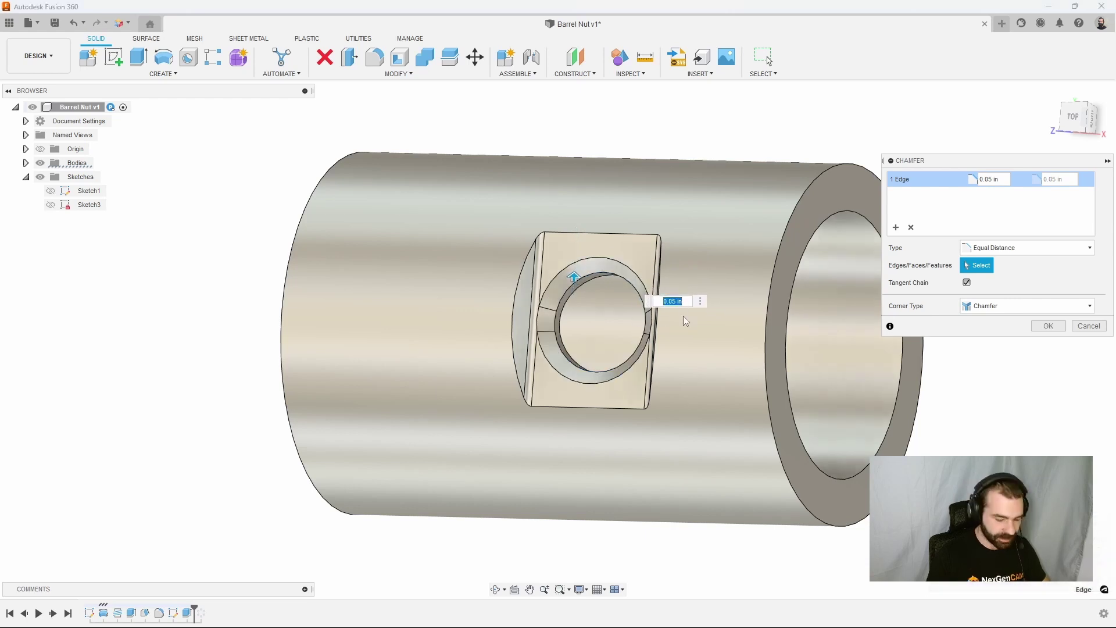
{"action": "type", "text": ".03"}
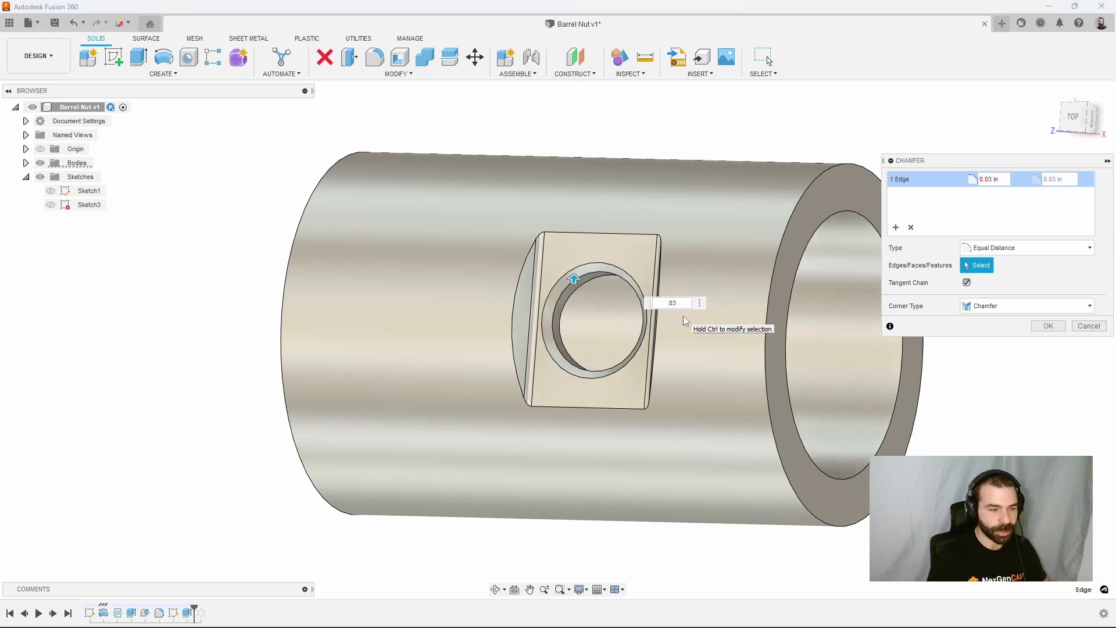
{"action": "left_click", "coordinate": [1050, 327]}
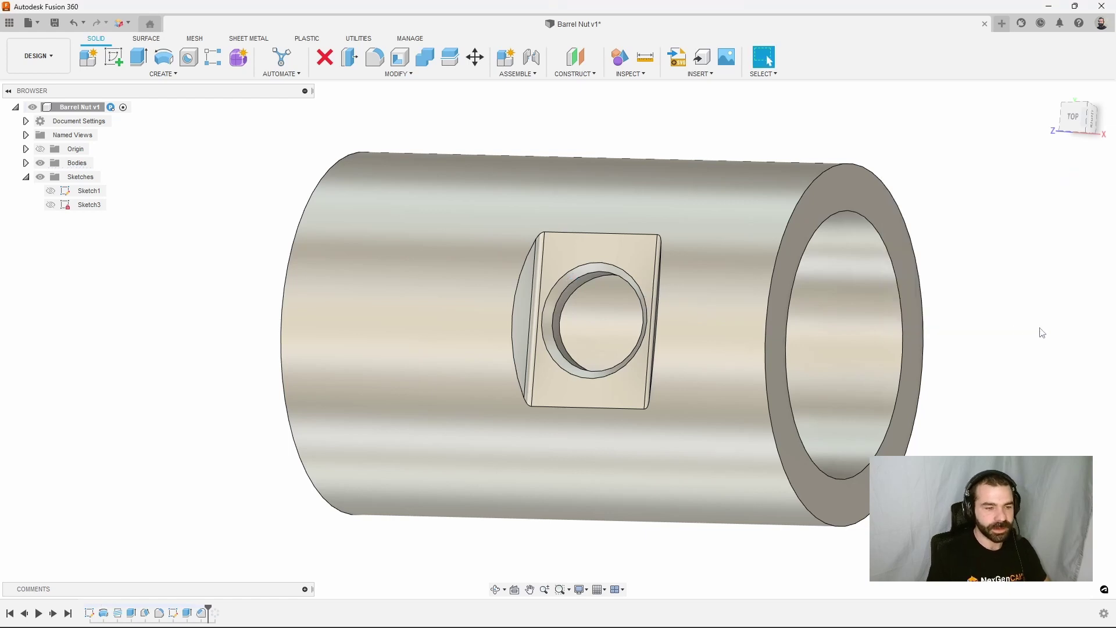
Roll history to the end and add the cross hole and its chamfer to C-Pattern1.
{"action": "middle_click_drag", "start_coordinate": [602, 339], "coordinate": [570, 231], "text": "shift"}
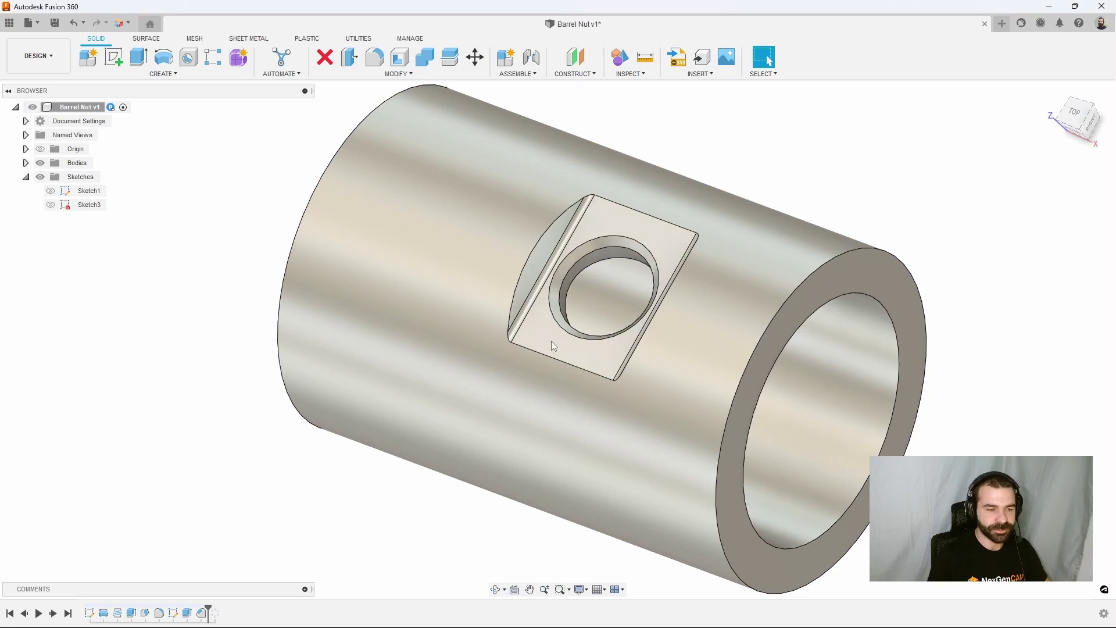
{"action": "left_click_drag", "start_coordinate": [208, 611], "coordinate": [221, 611]}
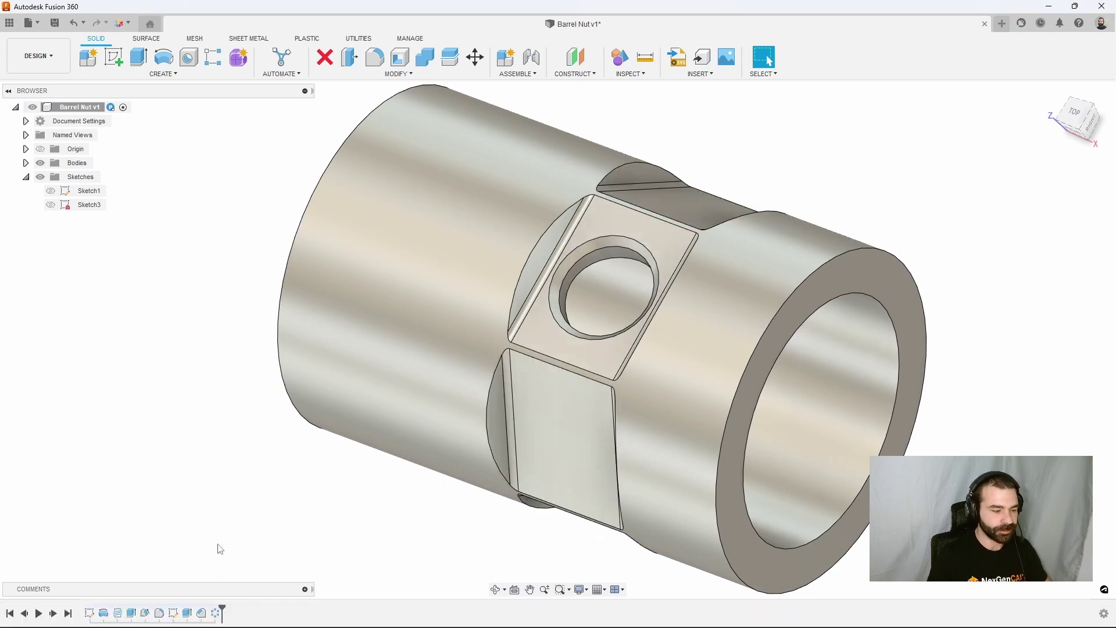
{"action": "right_click", "coordinate": [214, 613]}
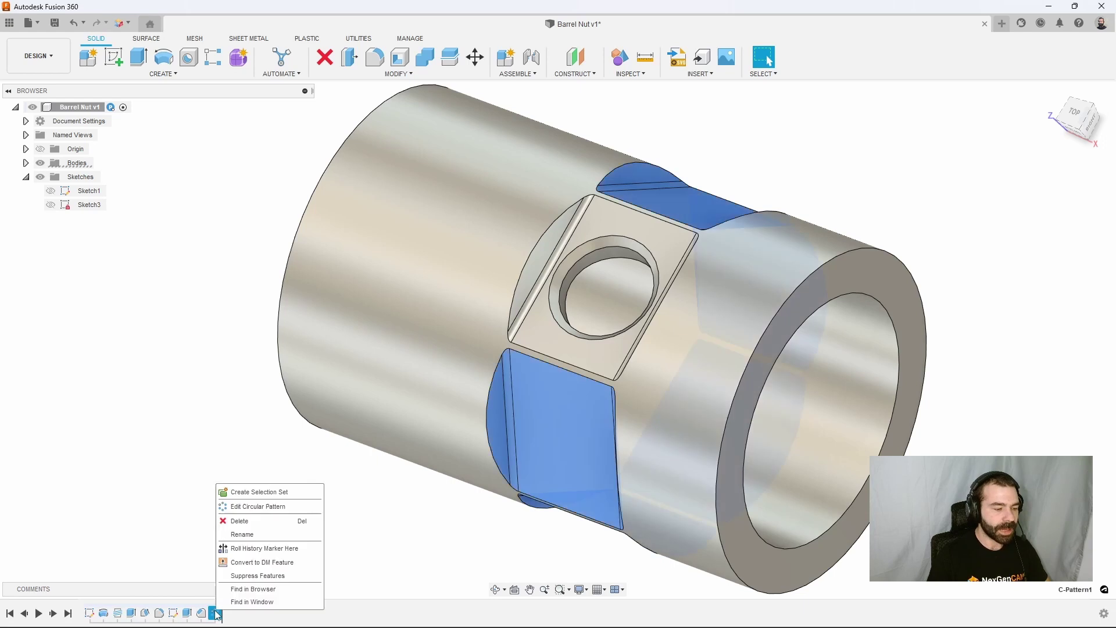
{"action": "left_click", "coordinate": [250, 506]}
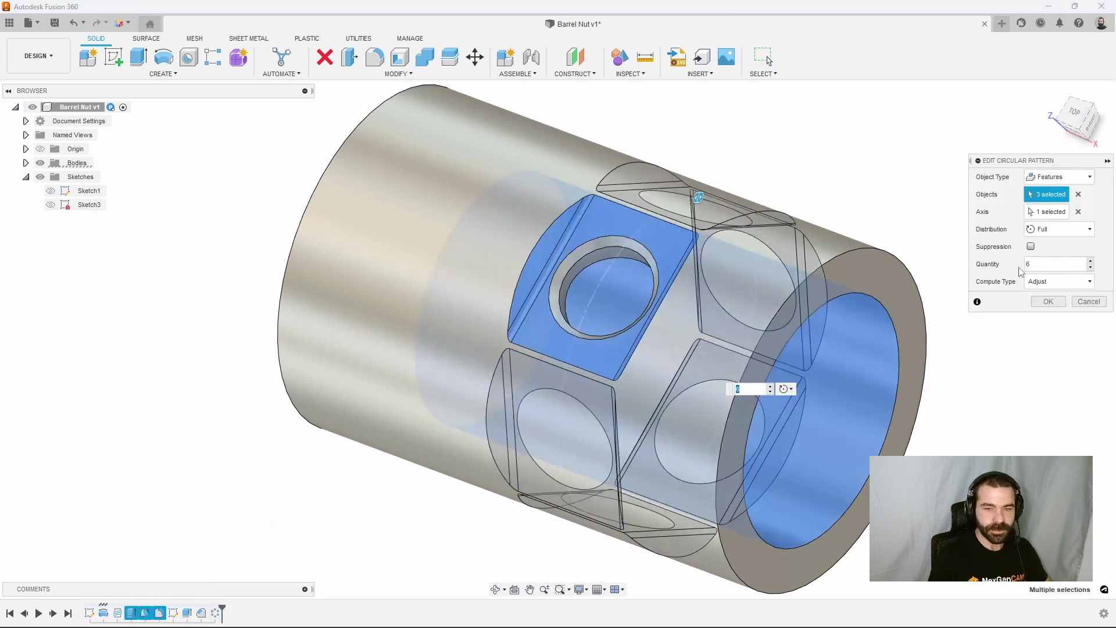
{"action": "left_click", "coordinate": [186, 613]}
{"action": "left_click", "coordinate": [201, 613]}
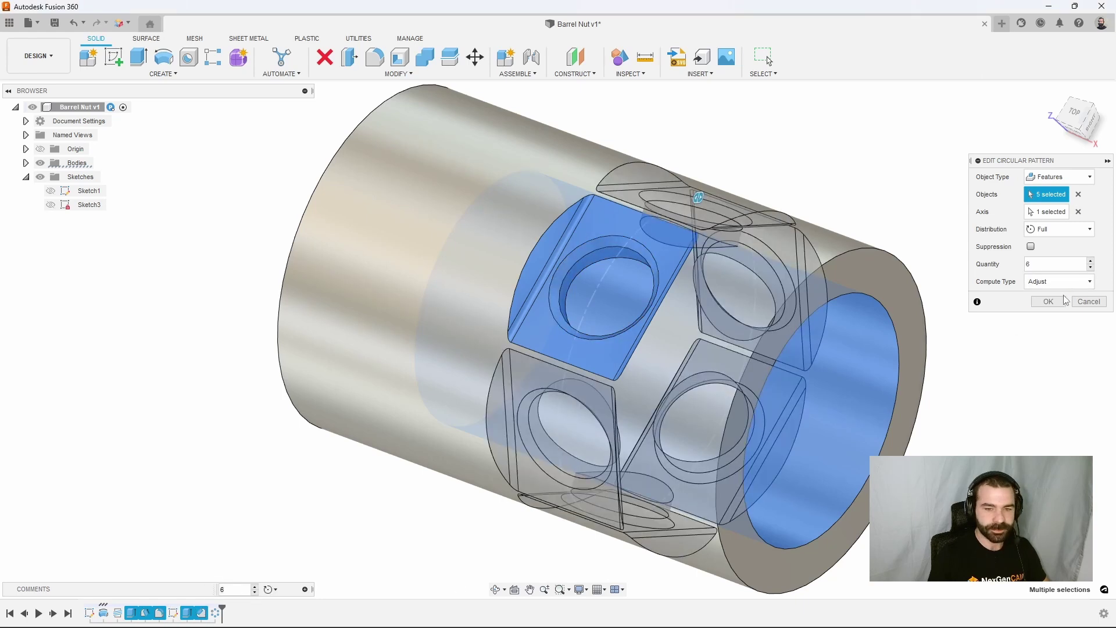
{"action": "left_click", "coordinate": [1048, 301]}
{"action": "mouse_move", "coordinate": [727, 337]}
{"action": "middle_mouse_down", "text": "shift"}
{"action": "mouse_move", "coordinate": [673, 355]}
{"action": "mouse_move", "coordinate": [578, 324]}
{"action": "mouse_move", "coordinate": [547, 300]}
{"action": "mouse_move", "coordinate": [592, 320]}
{"action": "mouse_move", "coordinate": [542, 313]}
{"action": "mouse_move", "coordinate": [558, 314]}
{"action": "middle_mouse_up", "text": "shift"}
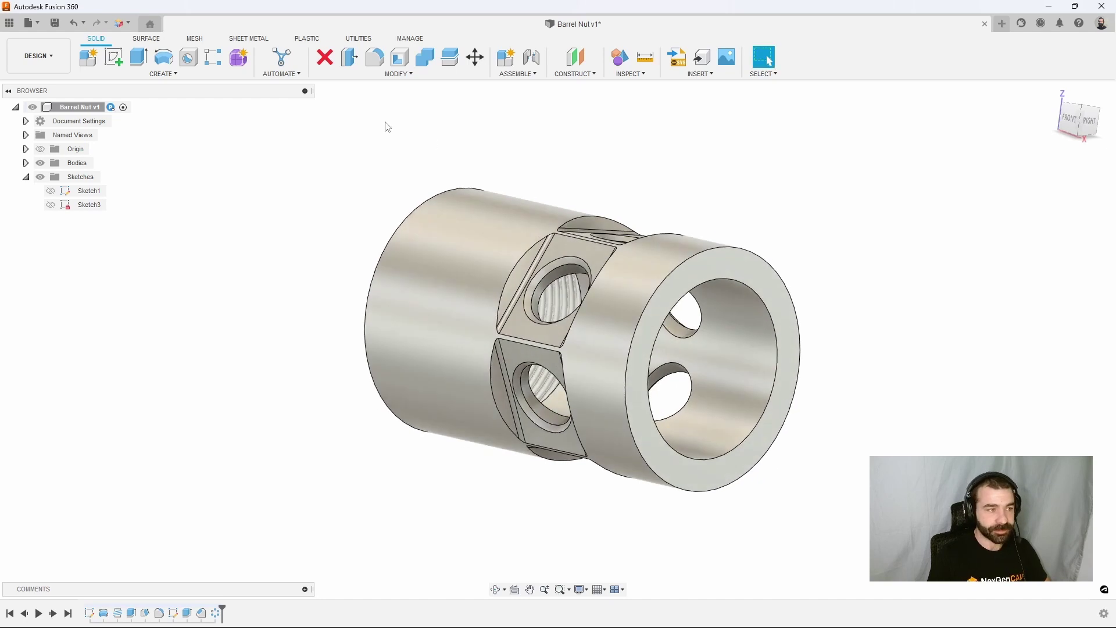
Chamfer the inner bore edge at 0.01 in.
{"action": "left_click", "coordinate": [384, 78]}
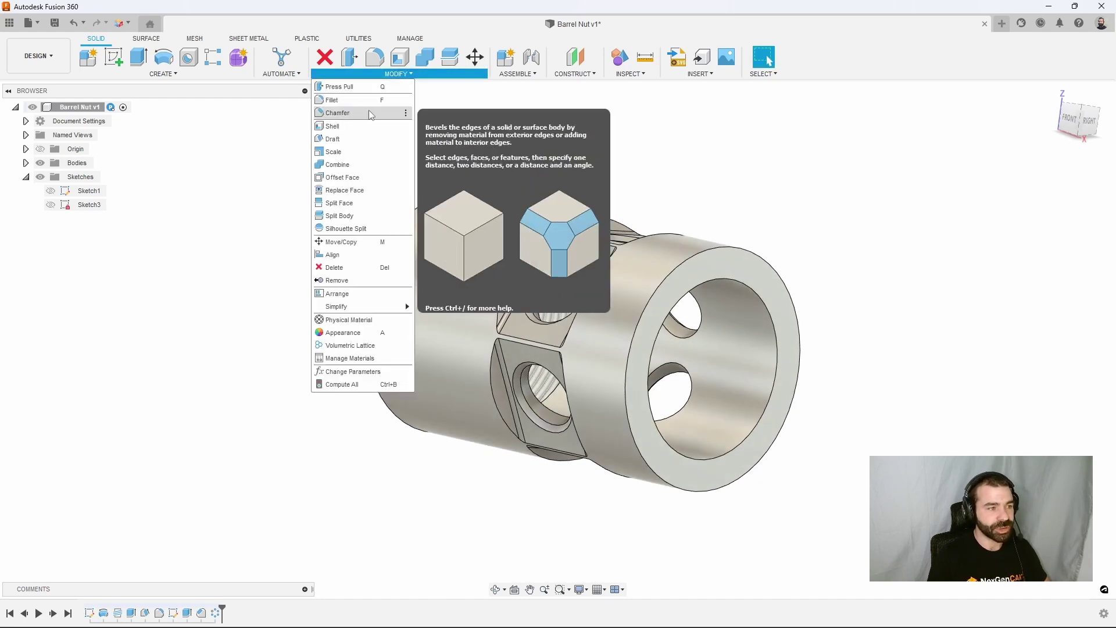
{"action": "left_click", "coordinate": [382, 110]}
{"action": "left_click", "coordinate": [746, 288]}
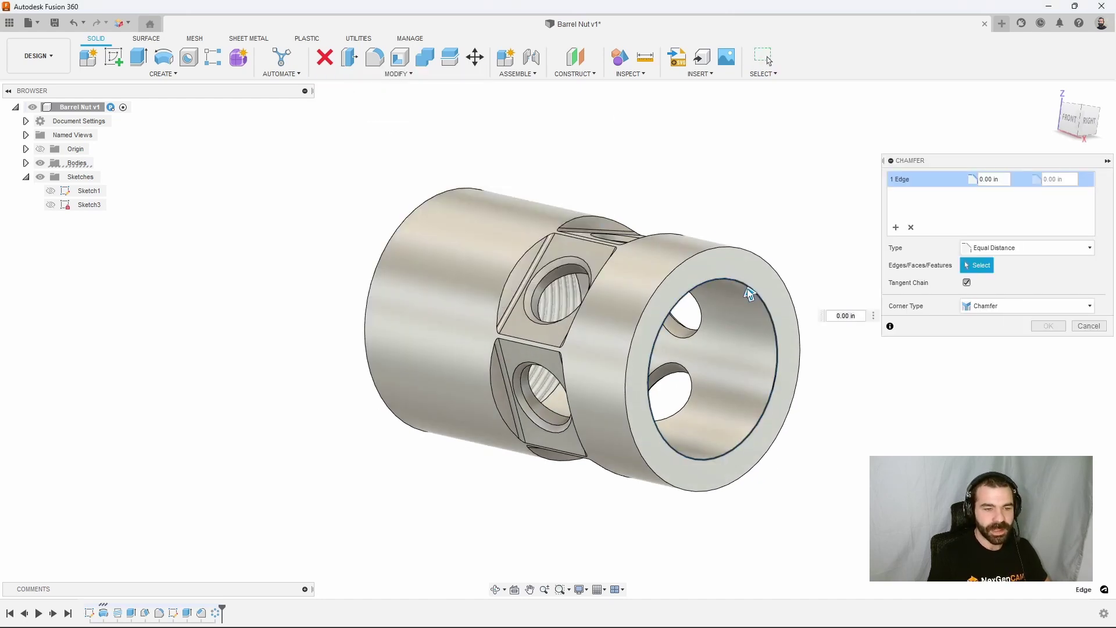
{"action": "type", "text": ".1"}
{"action": "key", "text": "Return"}
{"action": "scroll", "coordinate": [744, 270], "scroll_direction": "up", "scroll_amount": 5}
{"action": "left_click_drag", "start_coordinate": [738, 269], "coordinate": [745, 300]}
{"action": "scroll", "coordinate": [744, 300], "scroll_direction": "down", "scroll_amount": 4}
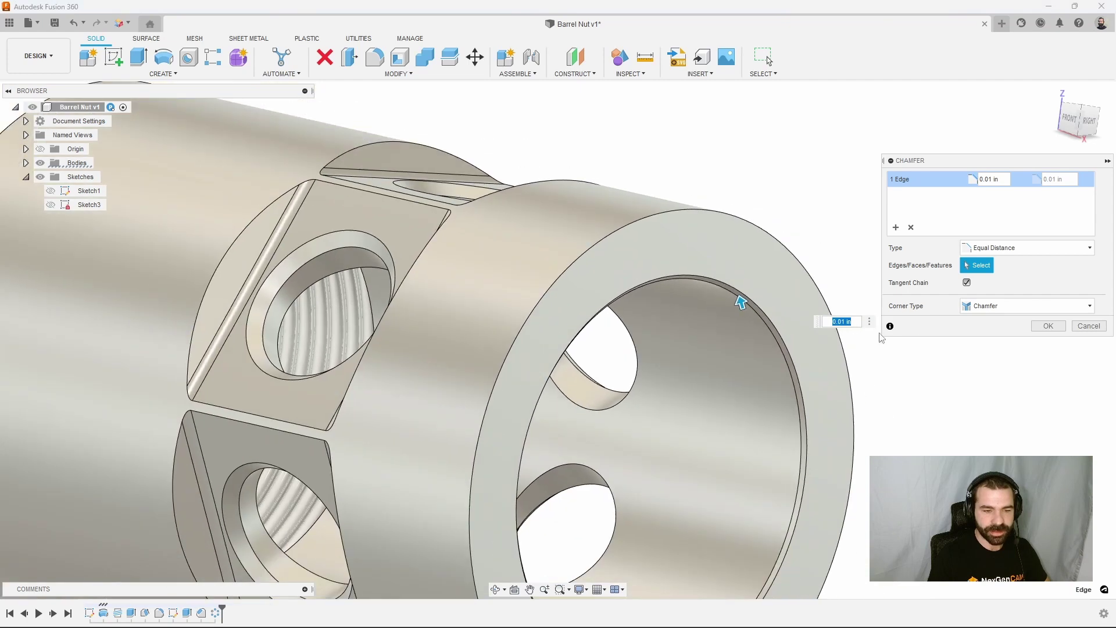
{"action": "left_click", "coordinate": [1048, 326]}
Fillet the near end's outer edge with a 0.025 in radius.
{"action": "scroll", "coordinate": [930, 279], "scroll_direction": "down", "scroll_amount": 2}
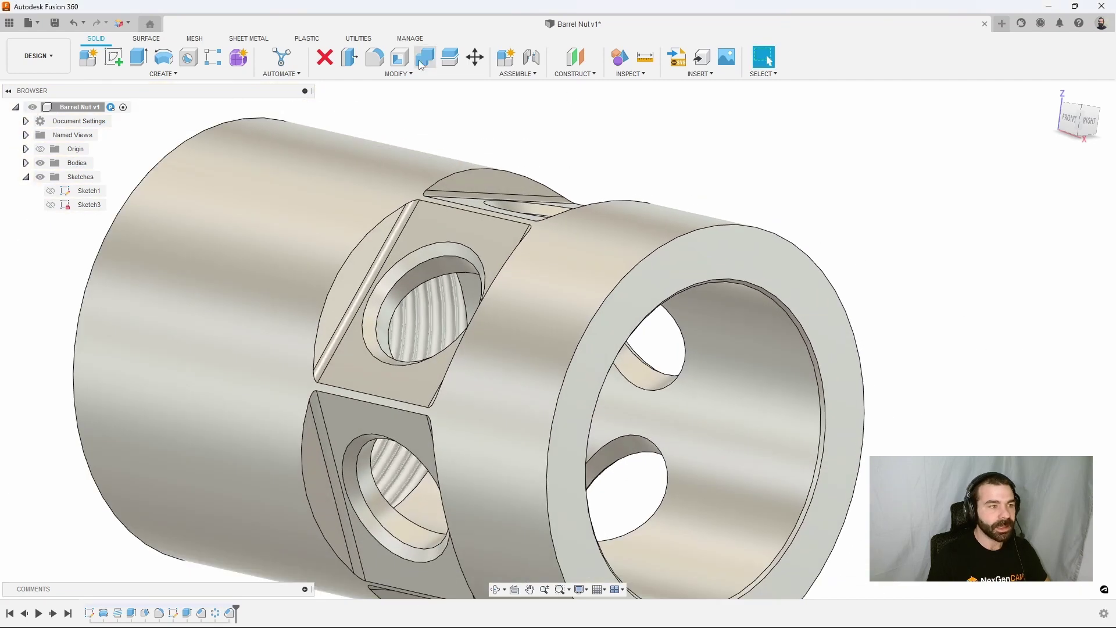
{"action": "left_click", "coordinate": [375, 57]}
{"action": "left_click", "coordinate": [654, 247]}
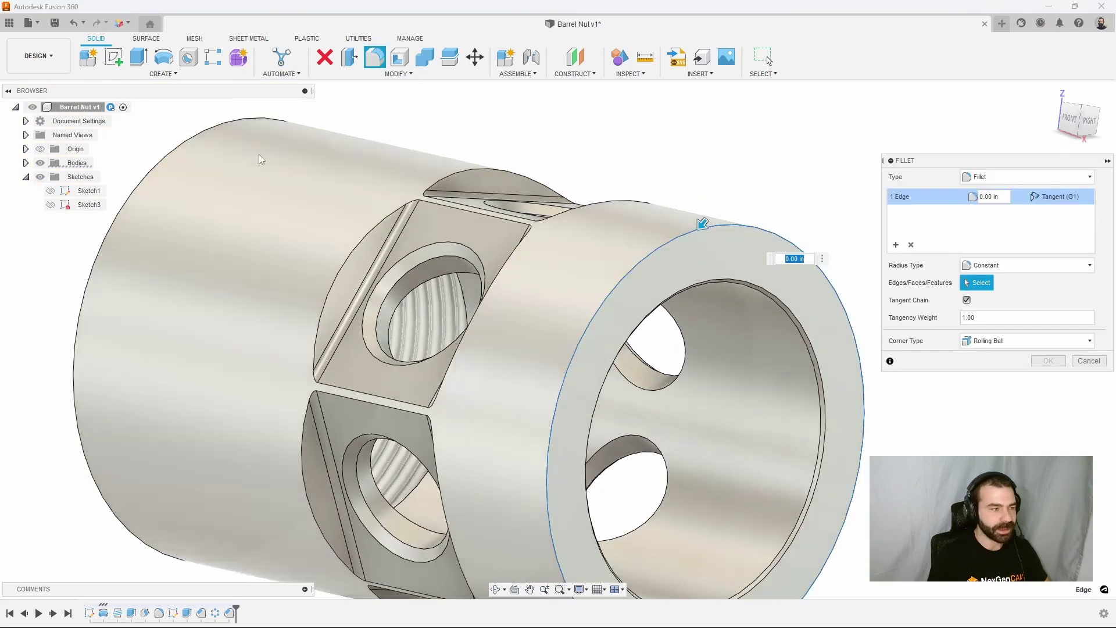
{"action": "type", "text": ".025"}
{"action": "key", "text": "Tab"}
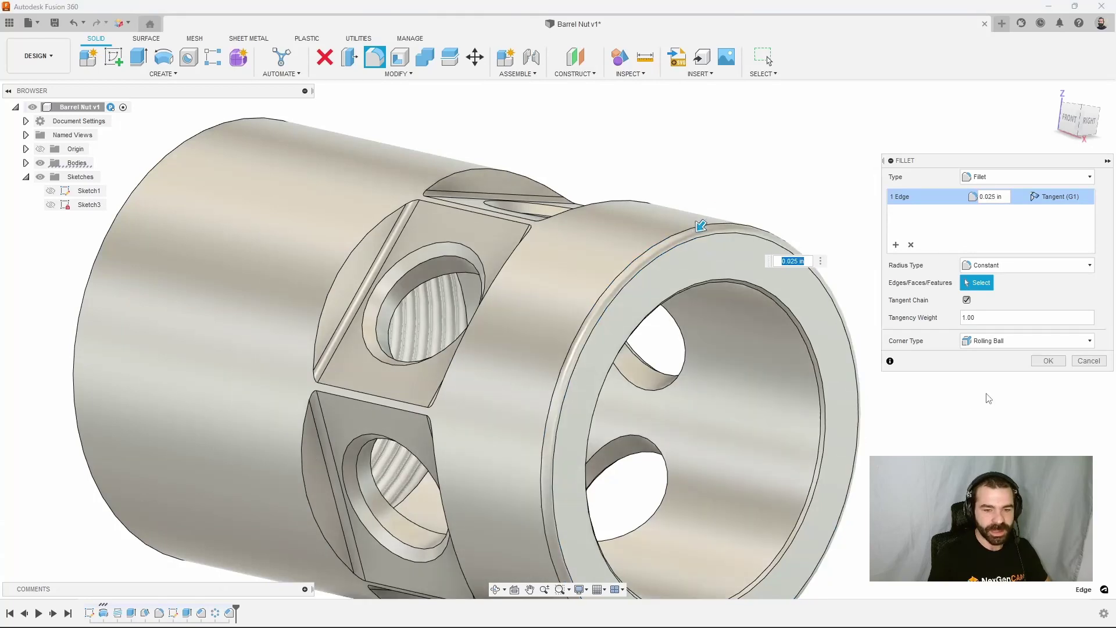
{"action": "scroll", "coordinate": [765, 293], "scroll_direction": "down", "scroll_amount": 3}
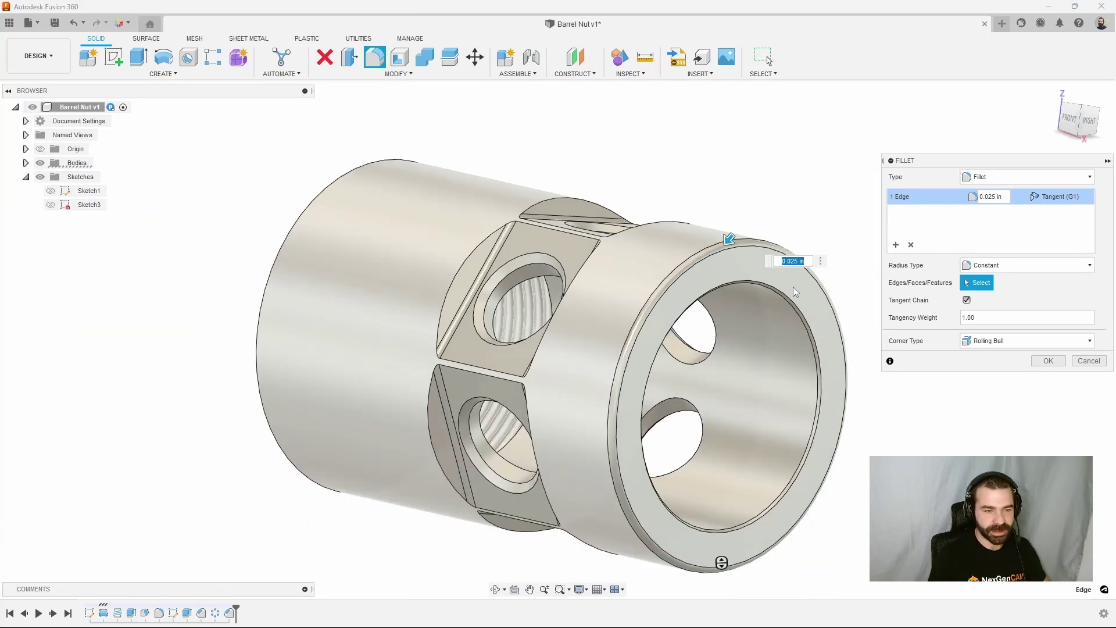
{"action": "left_click", "coordinate": [308, 207]}
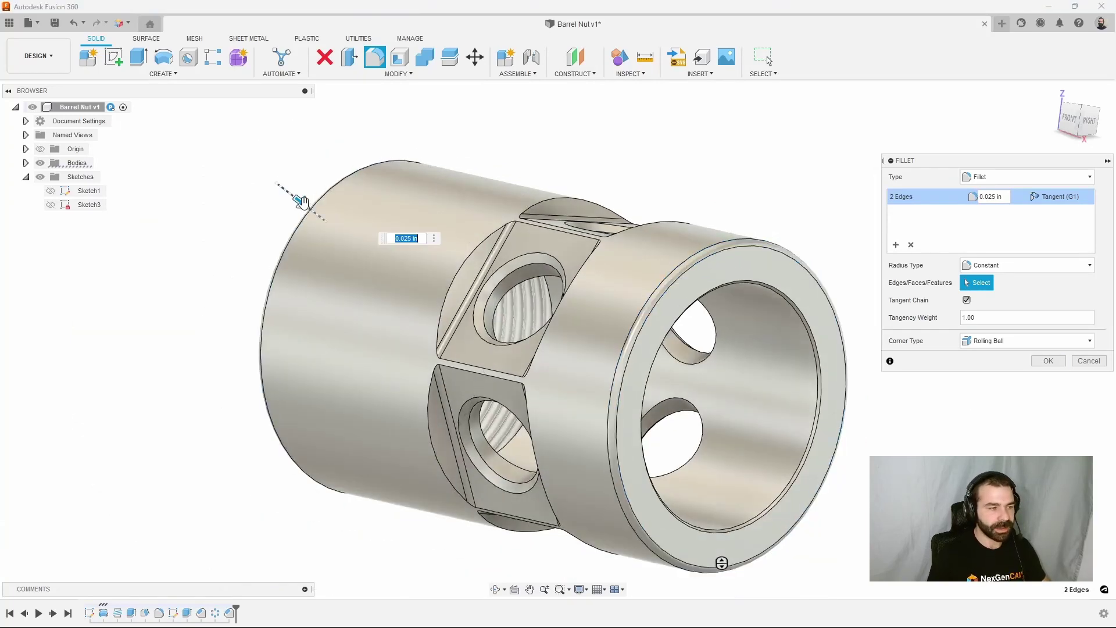
{"action": "middle_click_drag", "start_coordinate": [301, 201], "coordinate": [401, 266], "text": "shift"}
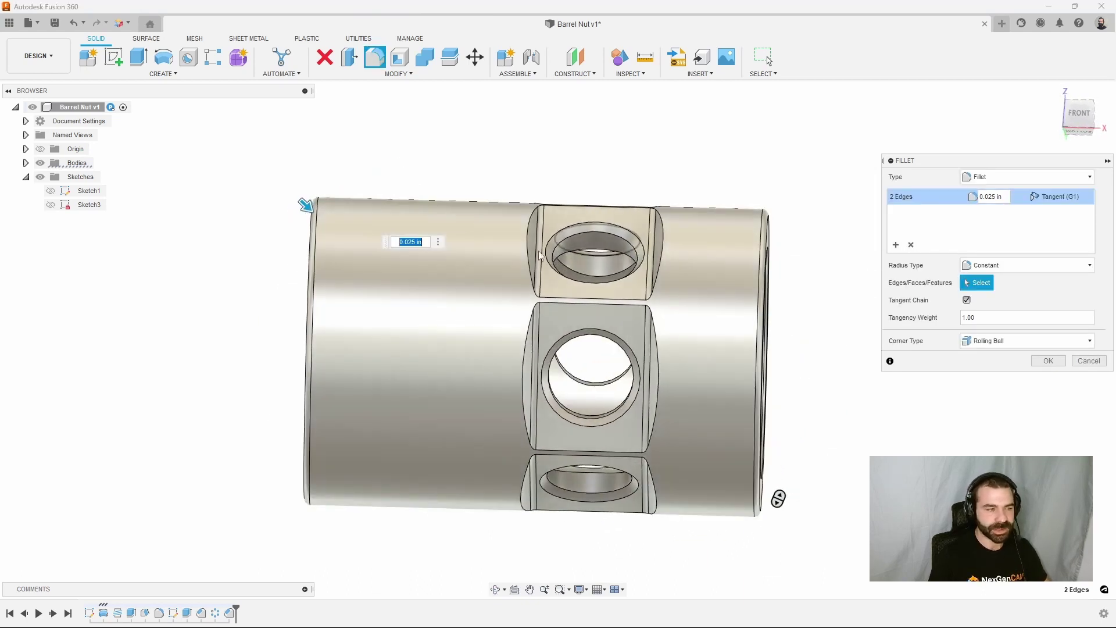
{"action": "left_click", "coordinate": [307, 232]}
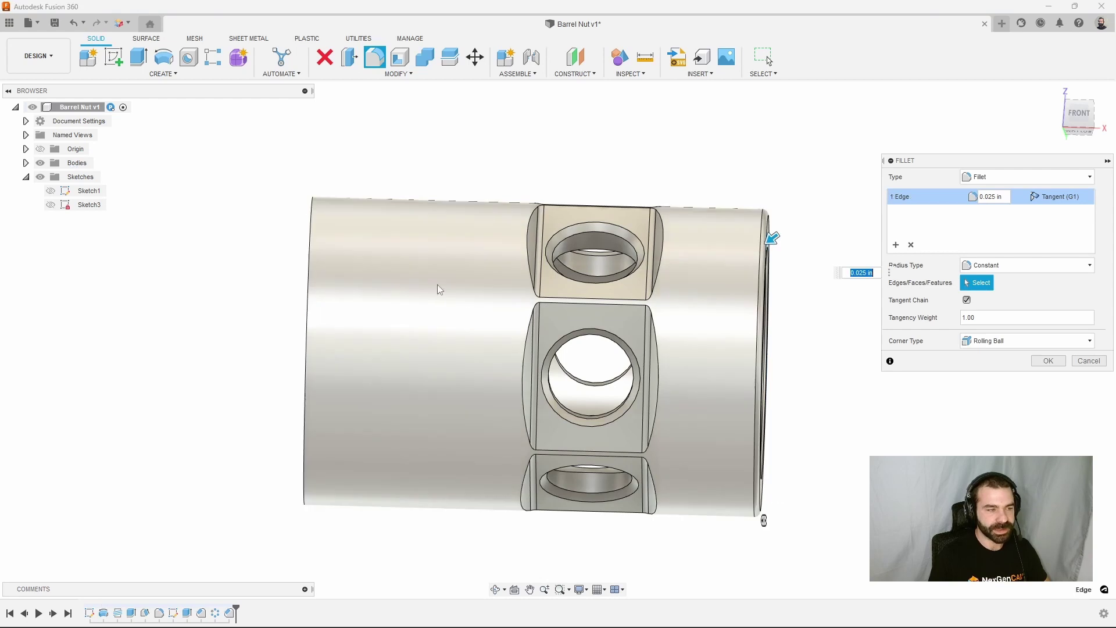
{"action": "middle_click_drag", "start_coordinate": [466, 299], "coordinate": [619, 306], "text": "shift"}
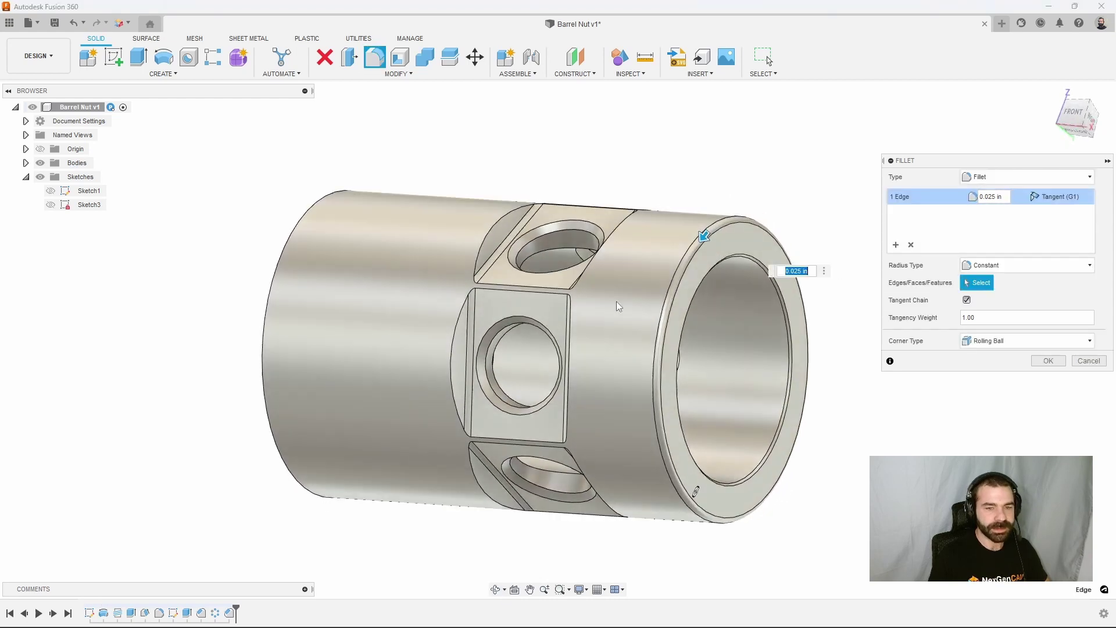
Add a second fillet set rounding the far end's outer edge at 0.05 in.
{"action": "left_click", "coordinate": [896, 245]}
{"action": "left_click", "coordinate": [293, 240]}
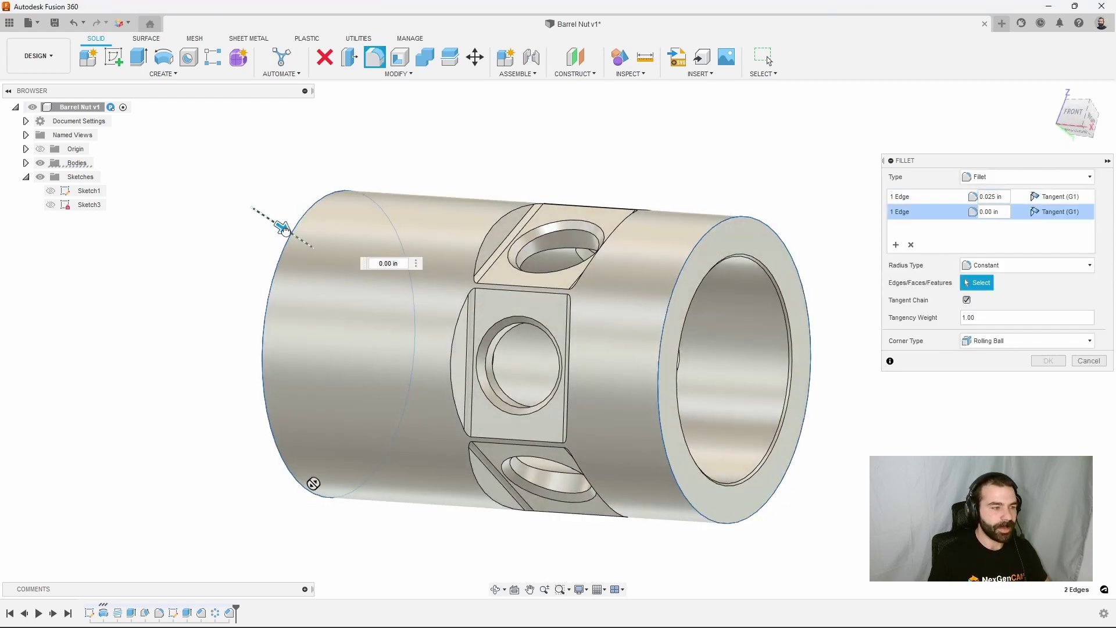
{"action": "left_click_drag", "start_coordinate": [284, 228], "coordinate": [299, 238]}
{"action": "middle_click_drag", "start_coordinate": [300, 239], "coordinate": [437, 280], "text": "shift"}
{"action": "left_click_drag", "start_coordinate": [375, 233], "coordinate": [372, 228]}
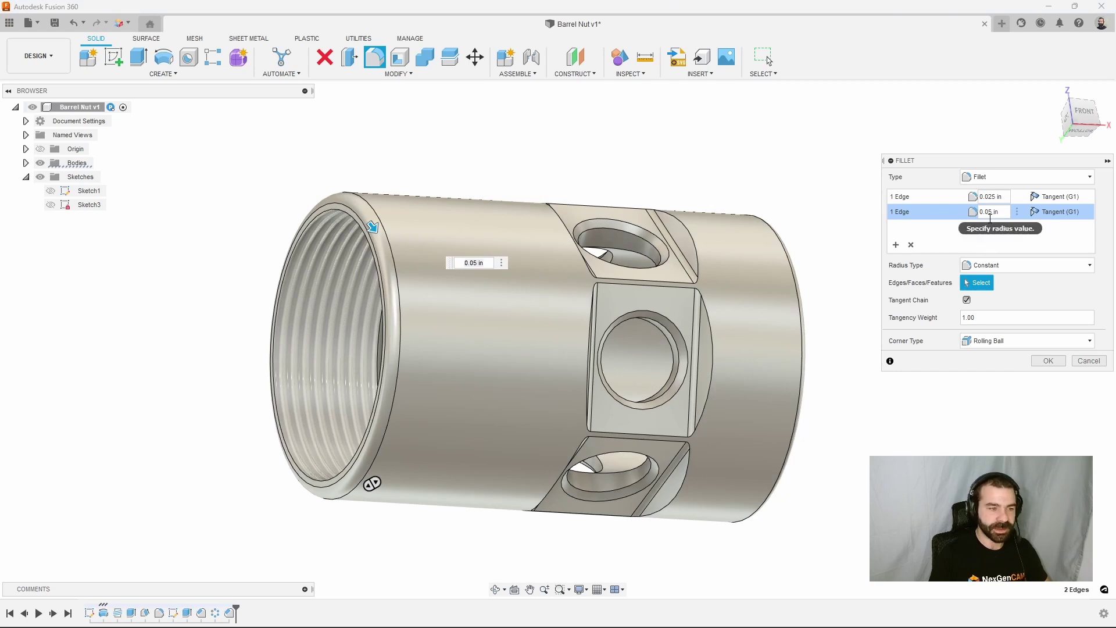
{"action": "left_click", "coordinate": [991, 200]}
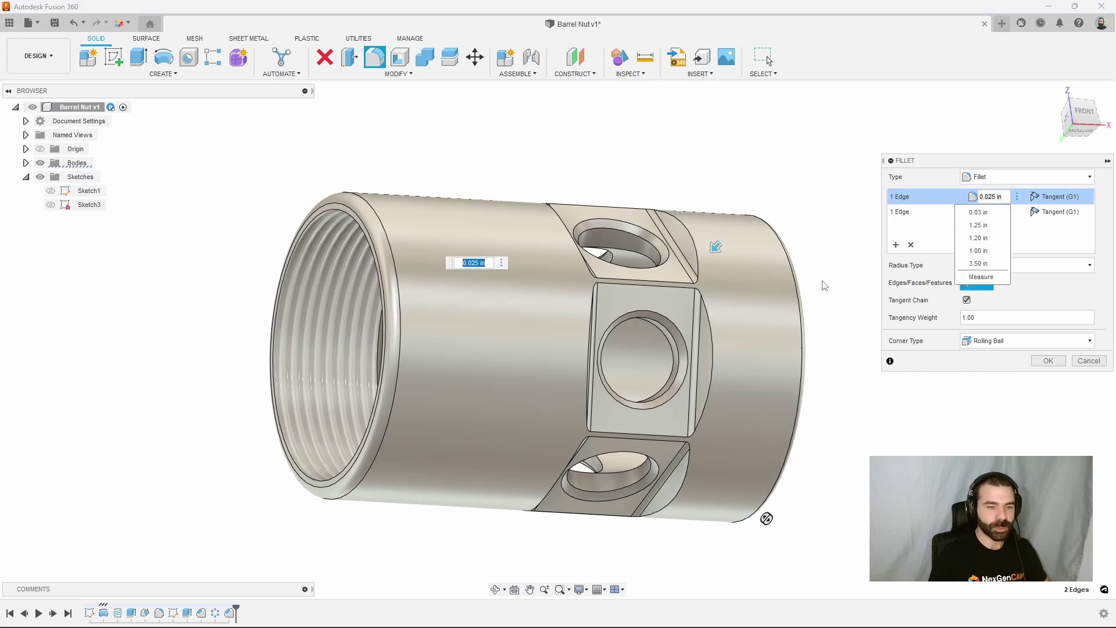
{"action": "middle_click_drag", "start_coordinate": [844, 269], "coordinate": [813, 265], "text": "shift"}
{"action": "left_click", "coordinate": [1038, 364]}
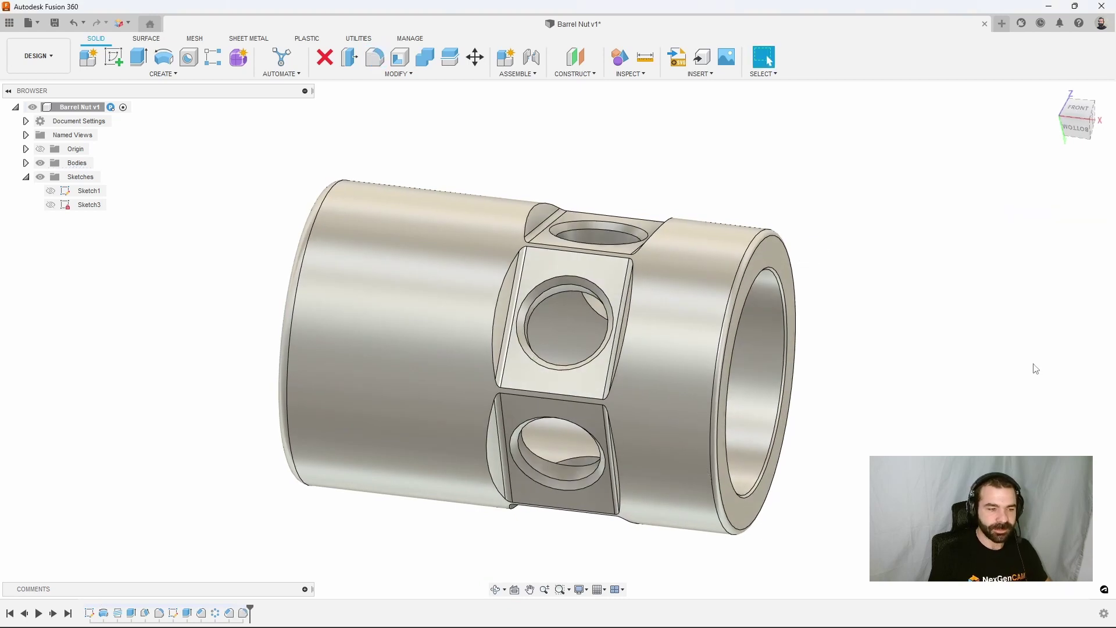